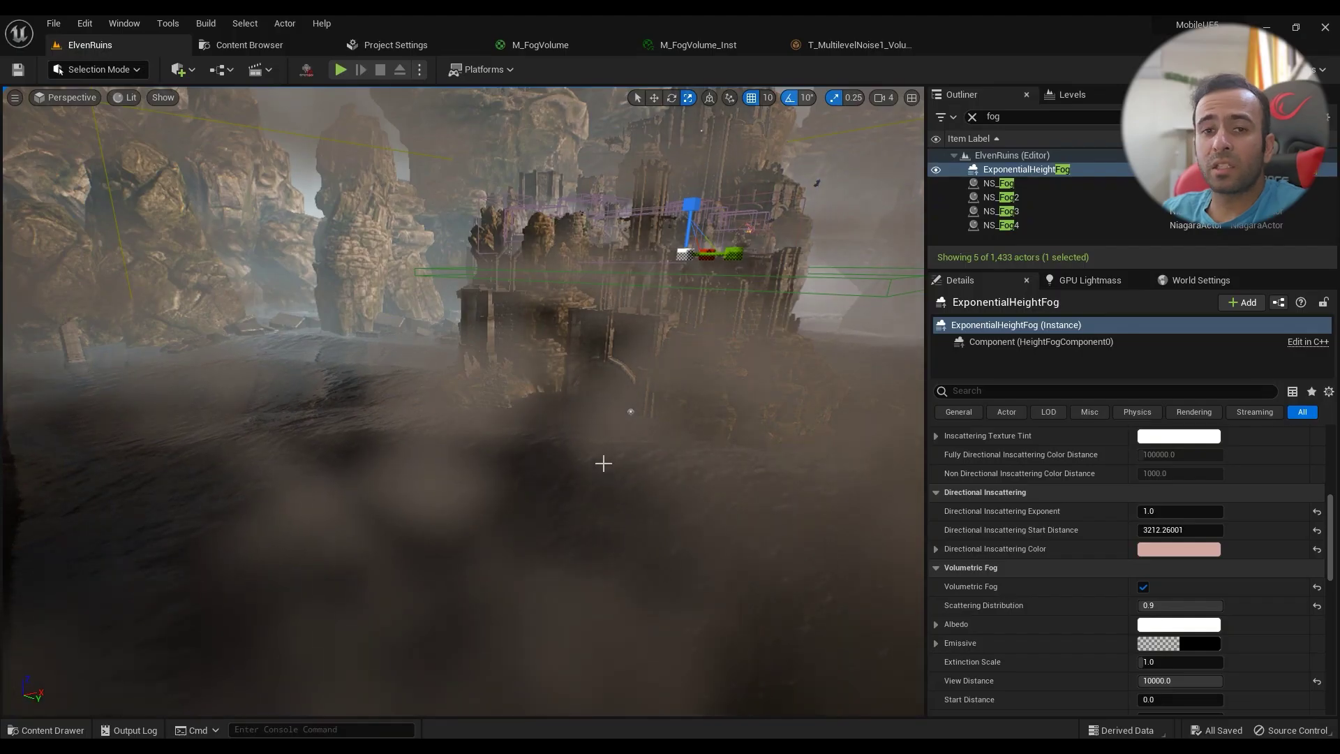
# Step: Turn Volumetric Fog off and back on for the ExponentialHeightFog actor to compare the scene
pyautogui.moveTo(604, 464)
pyautogui.mouseDown(button='right')
pyautogui.moveTo(530, 444)
pyautogui.moveTo(601, 463)
pyautogui.mouseUp(button='right')
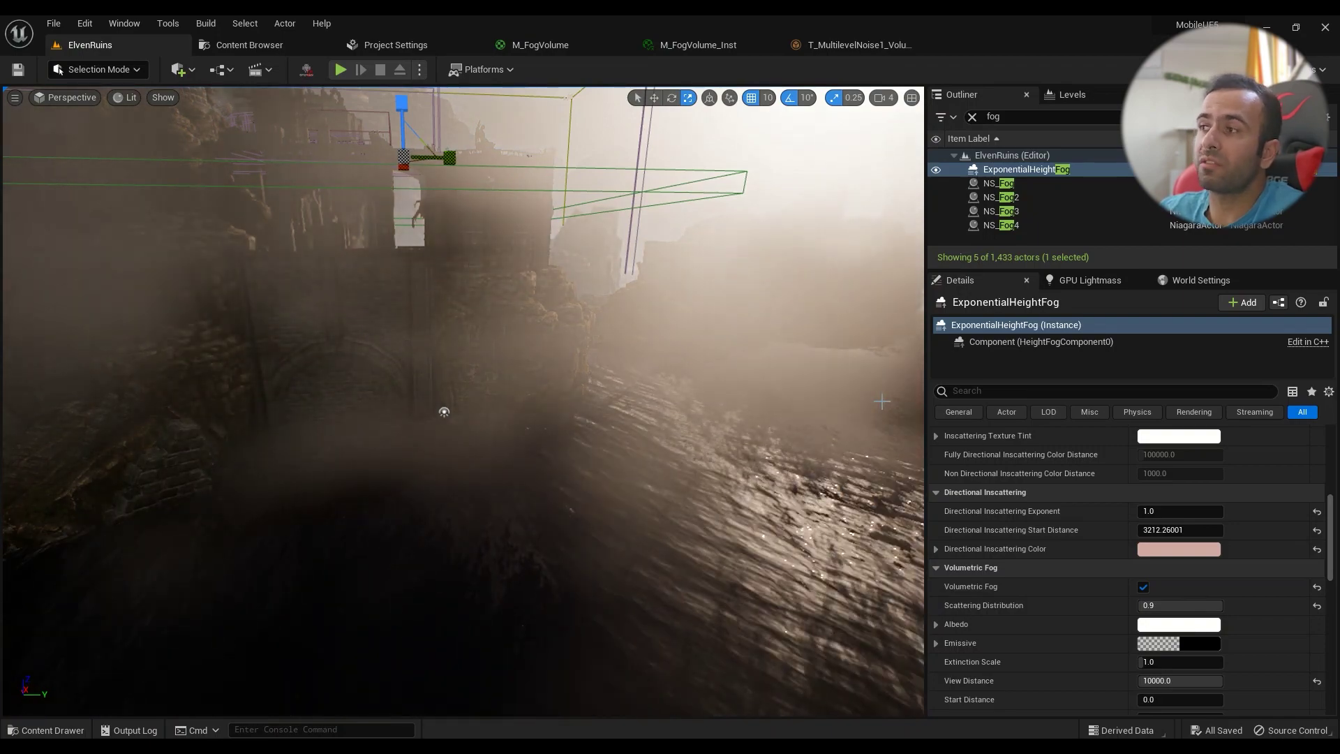
pyautogui.click(1143, 586)
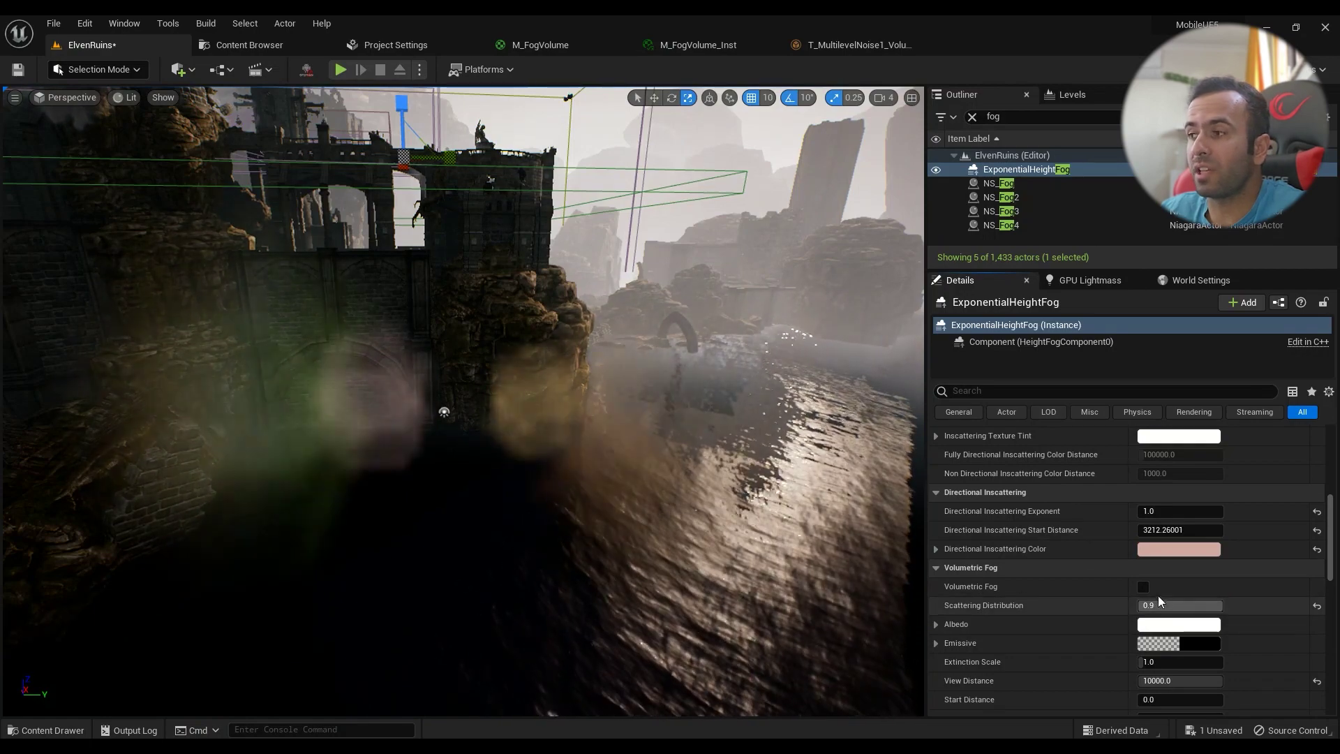
pyautogui.click(1143, 587)
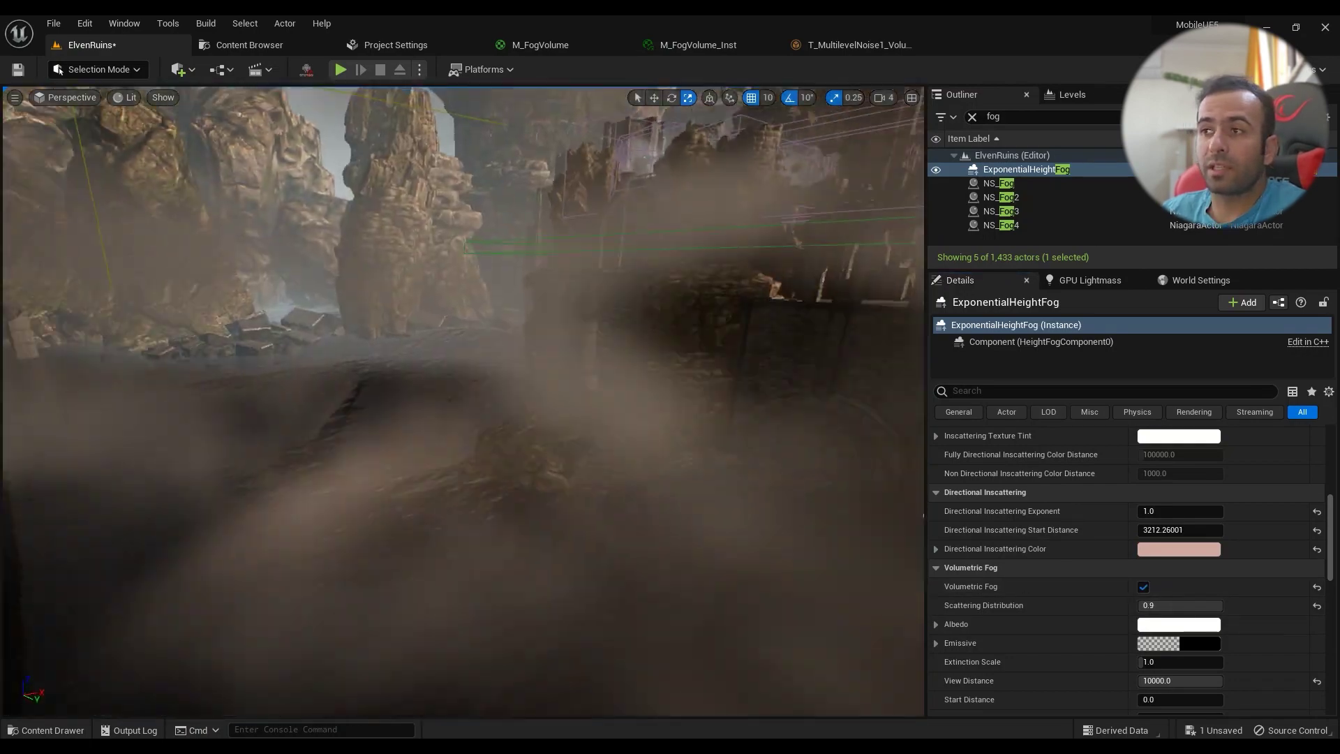
pyautogui.moveTo(301, 173); pyautogui.dragTo(259, 167, button='right')
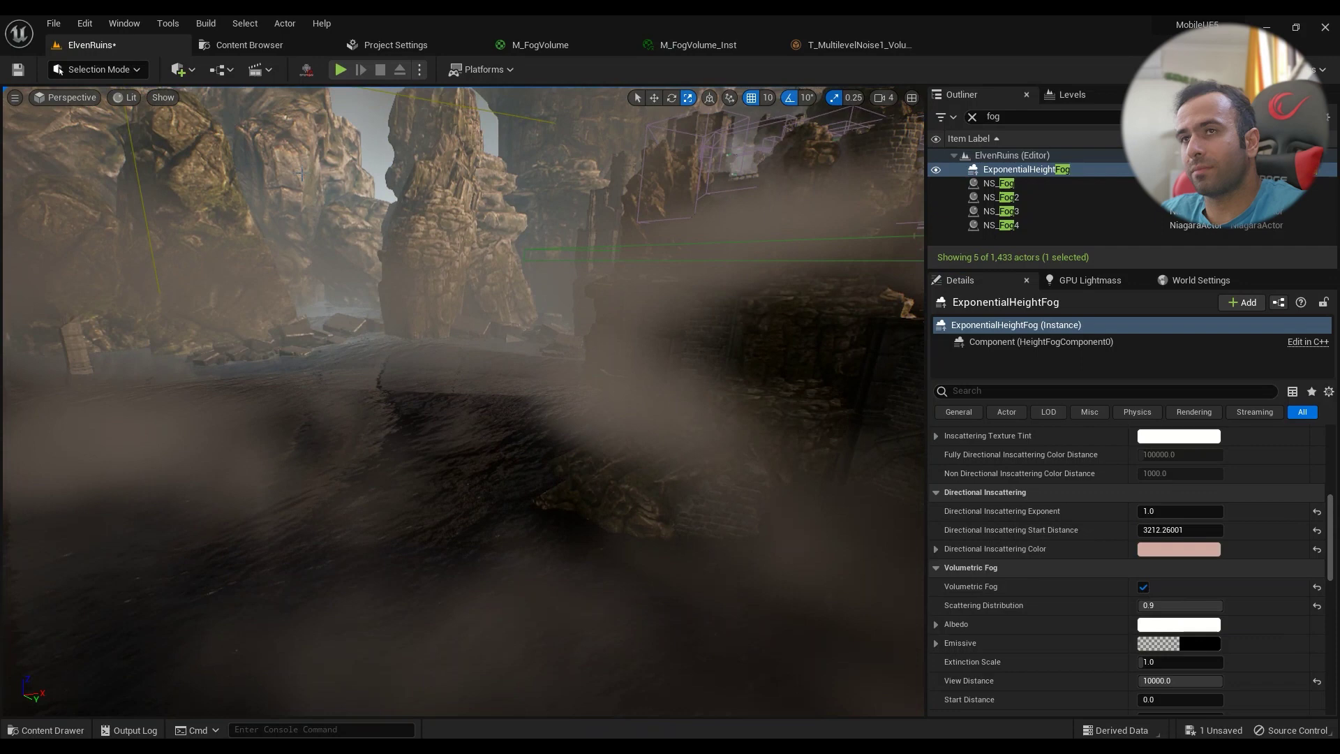
# Step: Search the placeable actors for "fog" to locate Exponential Height Fog, and look around the foggy ruins without adding one
pyautogui.click(189, 72)
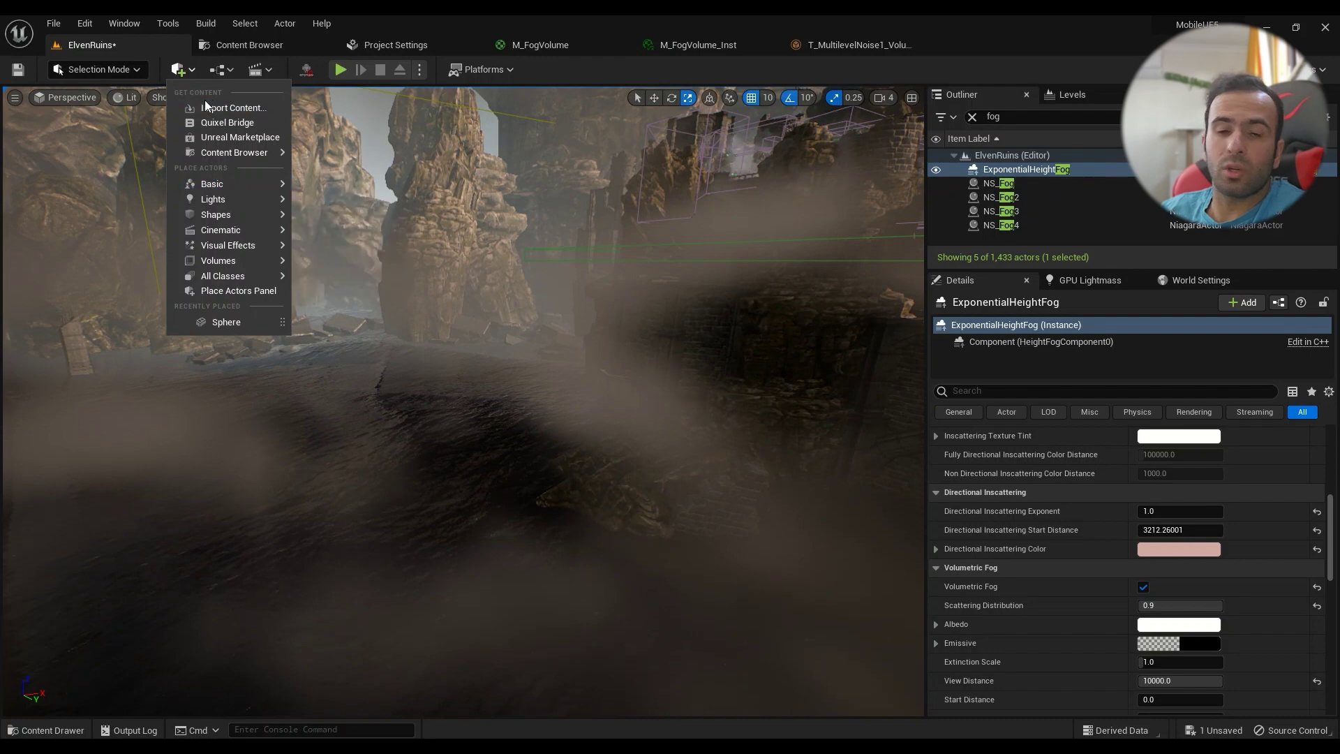
pyautogui.write('fog')
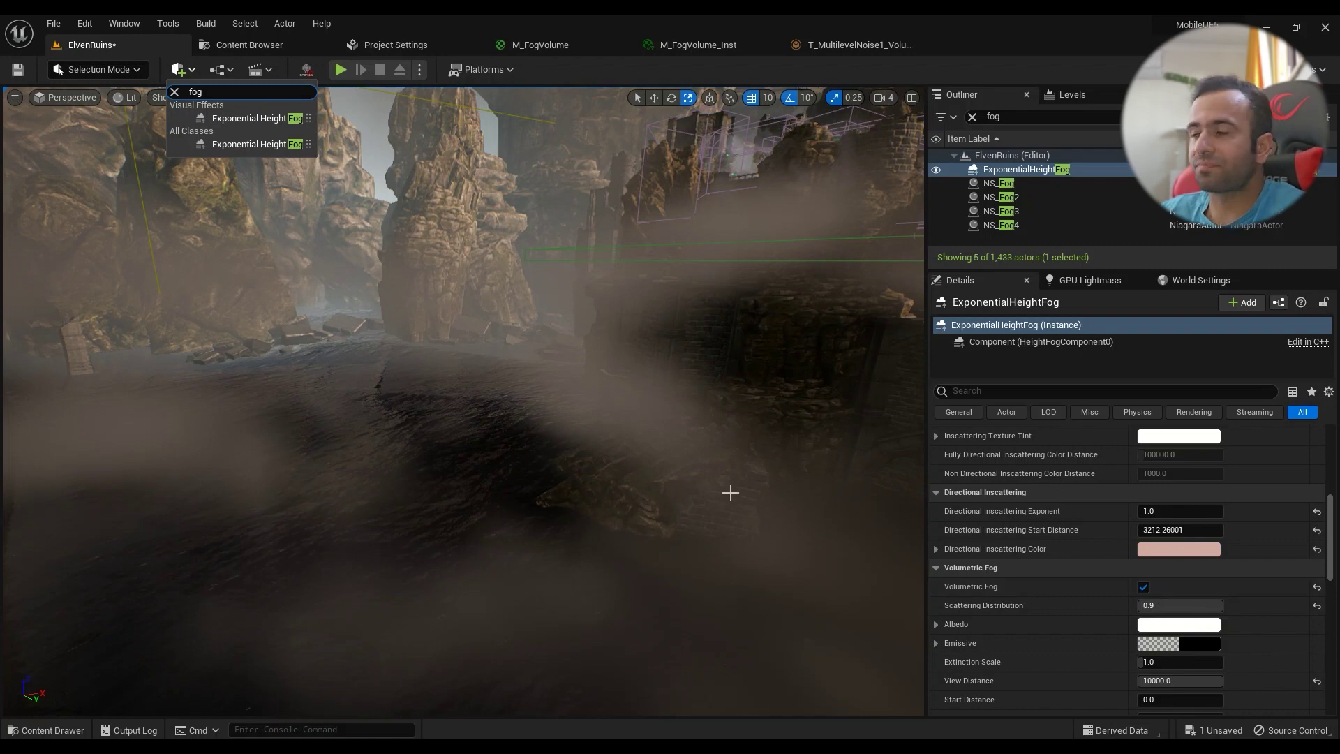
pyautogui.moveTo(771, 484); pyautogui.dragTo(837, 497, button='right')
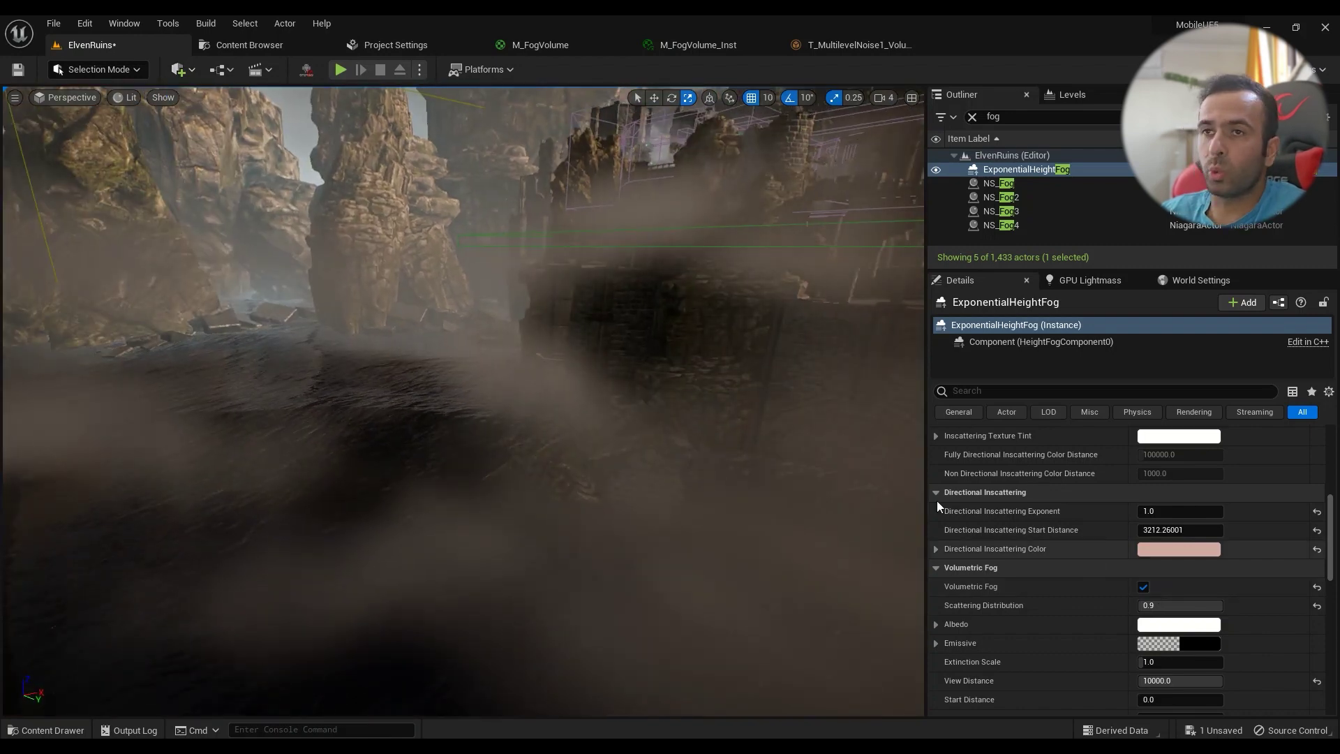
pyautogui.moveTo(700, 437); pyautogui.dragTo(722, 467, button='right')
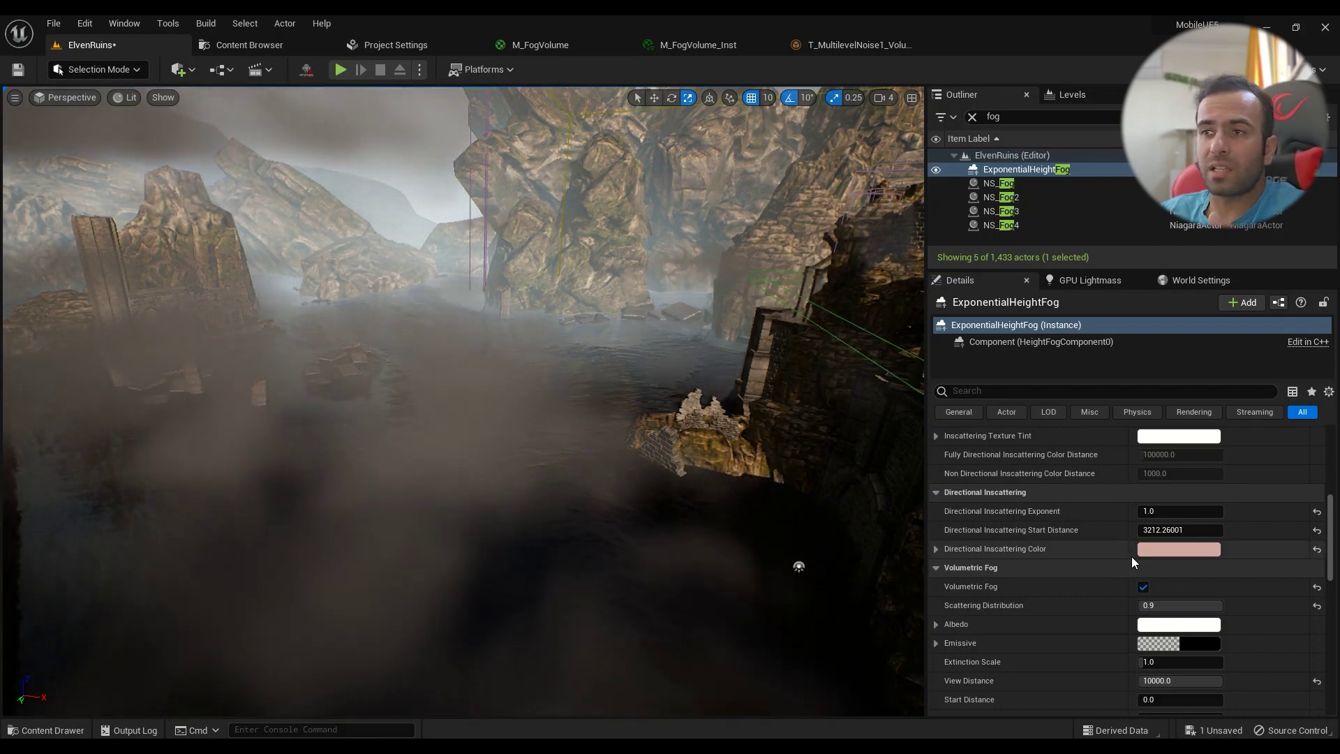
# Step: Reset the ExponentialHeightFog's volumetric View Distance to its default of 6000 and inspect the fog over the water
pyautogui.scroll(-3, 1043, 599)
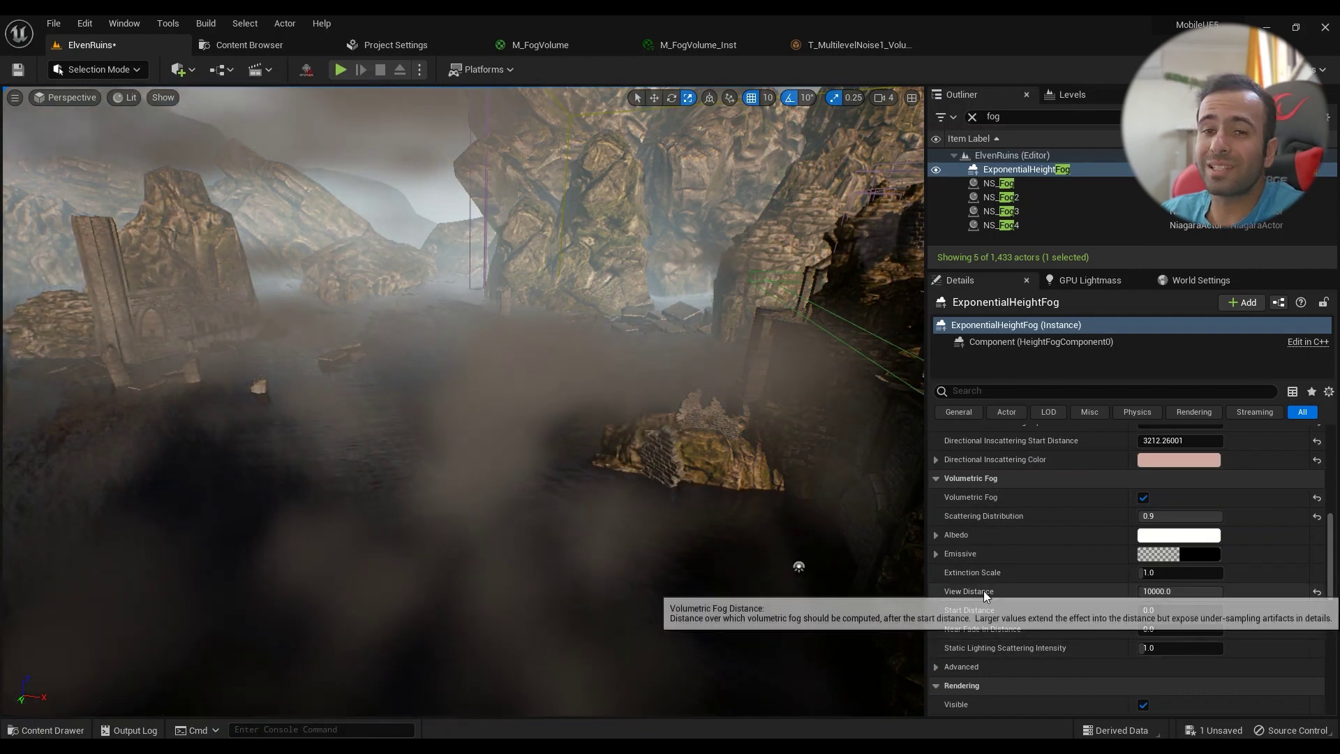
pyautogui.click(1316, 591)
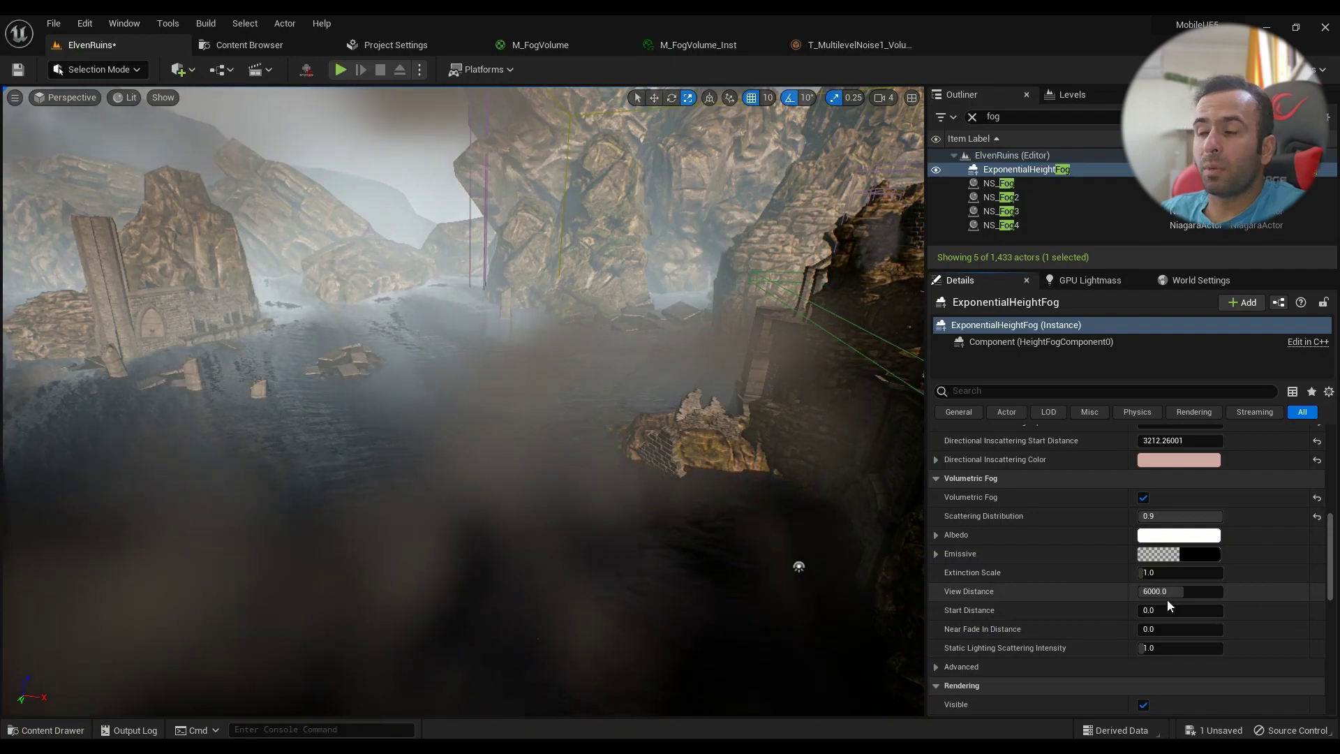
pyautogui.moveTo(628, 419); pyautogui.dragTo(604, 401, button='right')
pyautogui.moveTo(784, 524); pyautogui.dragTo(735, 502, button='right')
pyautogui.moveTo(787, 549); pyautogui.dragTo(792, 551, button='right')
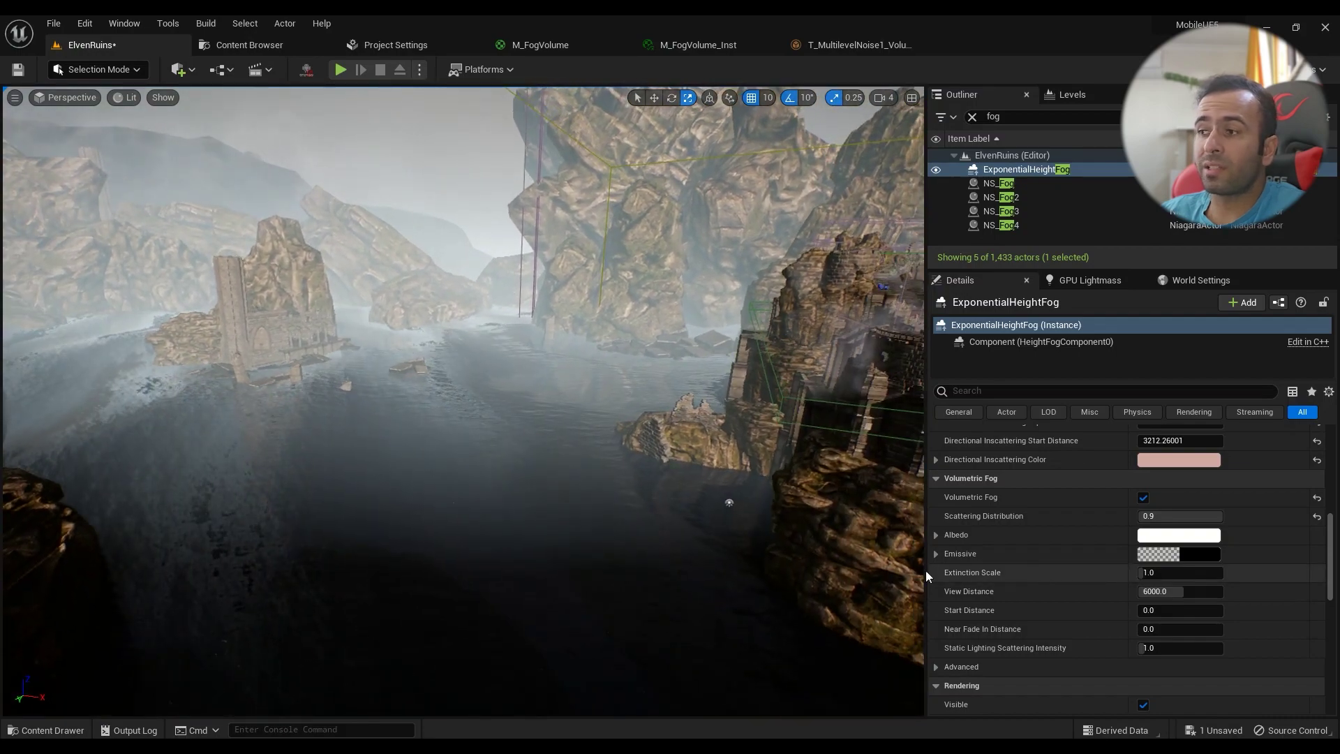
# Step: Set the volumetric fog's View Distance to 20000 and check the distant fog
pyautogui.moveTo(831, 593)
pyautogui.mouseDown(button='right')
pyautogui.moveTo(818, 564)
pyautogui.moveTo(813, 601)
pyautogui.mouseUp(button='right')
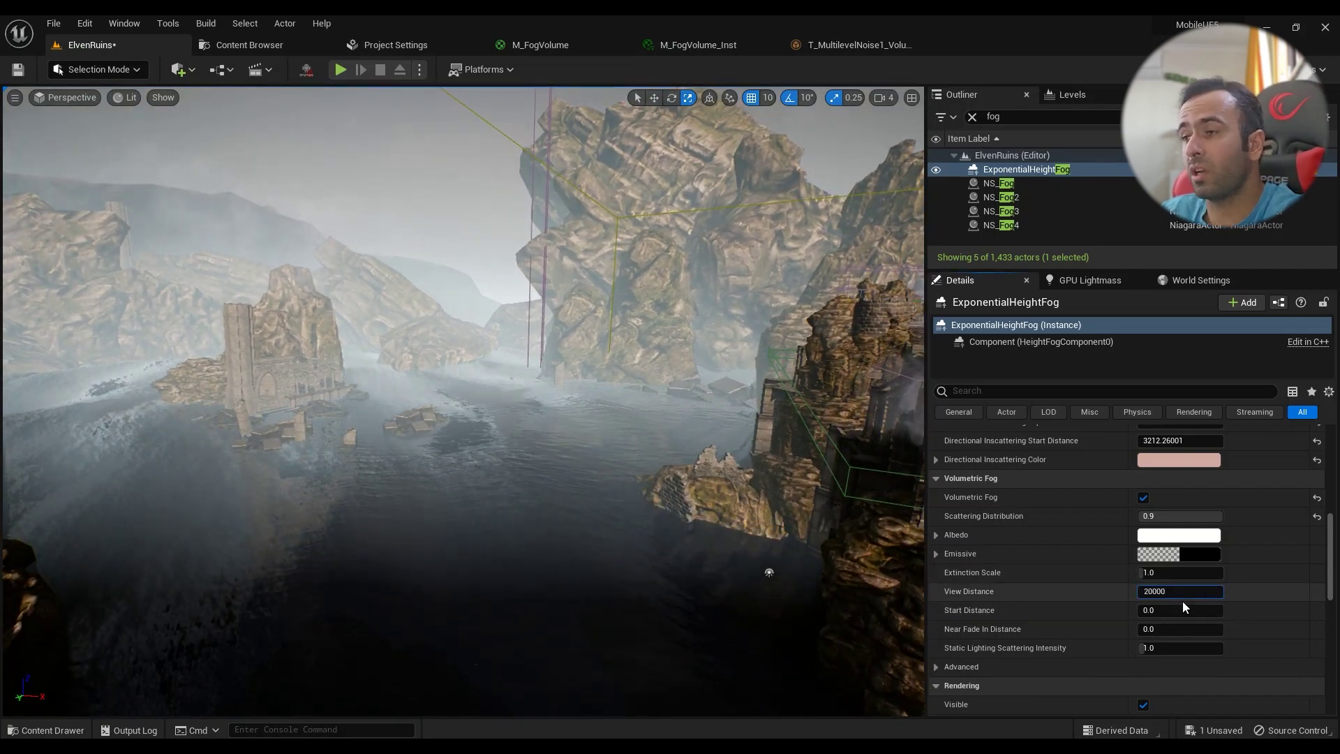
pyautogui.press('Return')
pyautogui.moveTo(643, 503); pyautogui.dragTo(809, 544, button='right')
# Step: Set the volumetric fog's View Distance to 10000 and check the result across the water
pyautogui.click(1315, 591)
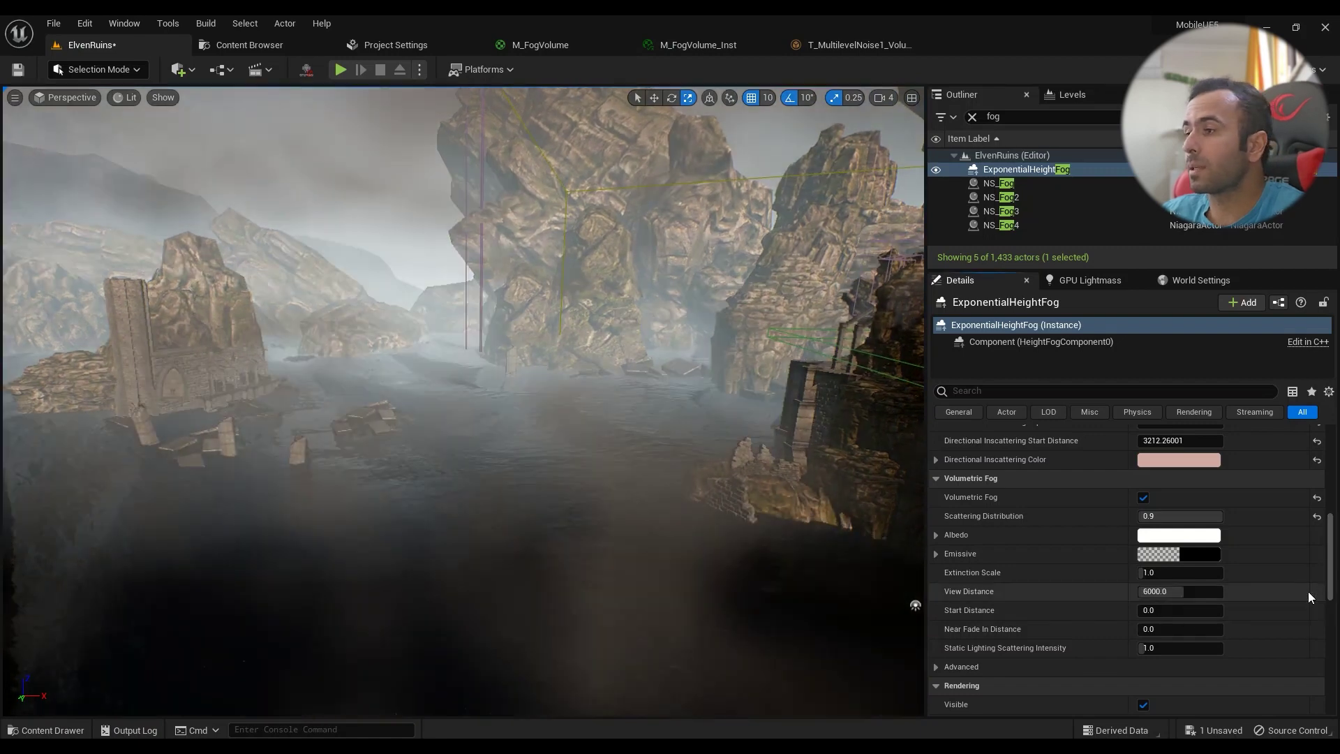
pyautogui.click(1210, 592)
pyautogui.write('10000')
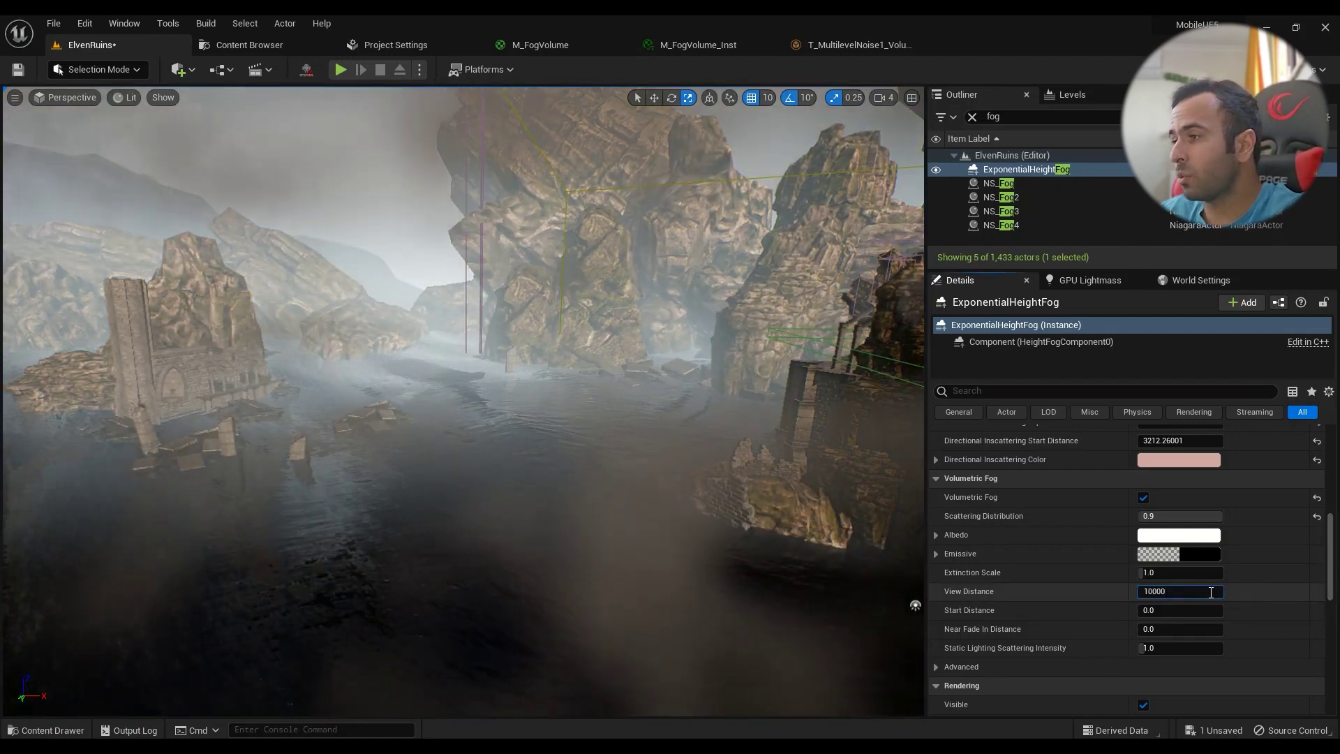
pyautogui.press('Return')
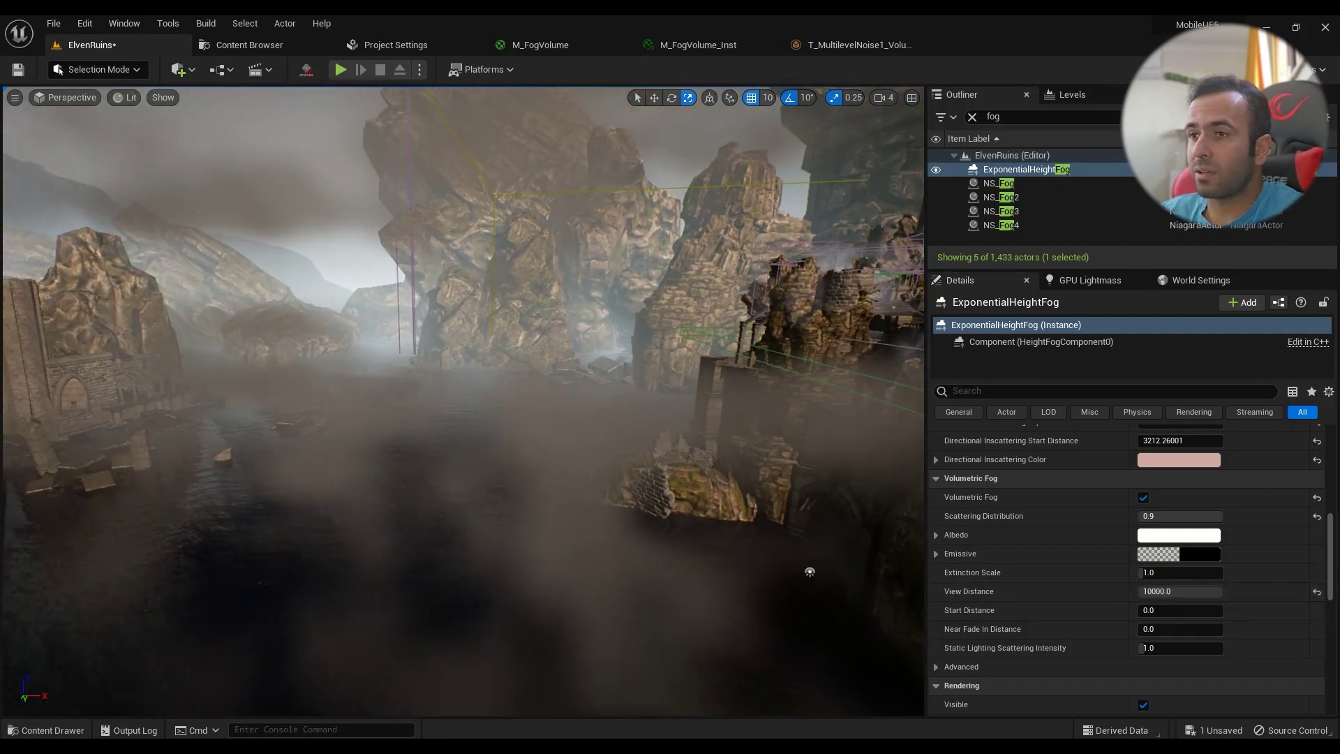
pyautogui.moveTo(810, 571); pyautogui.dragTo(613, 478, button='right')
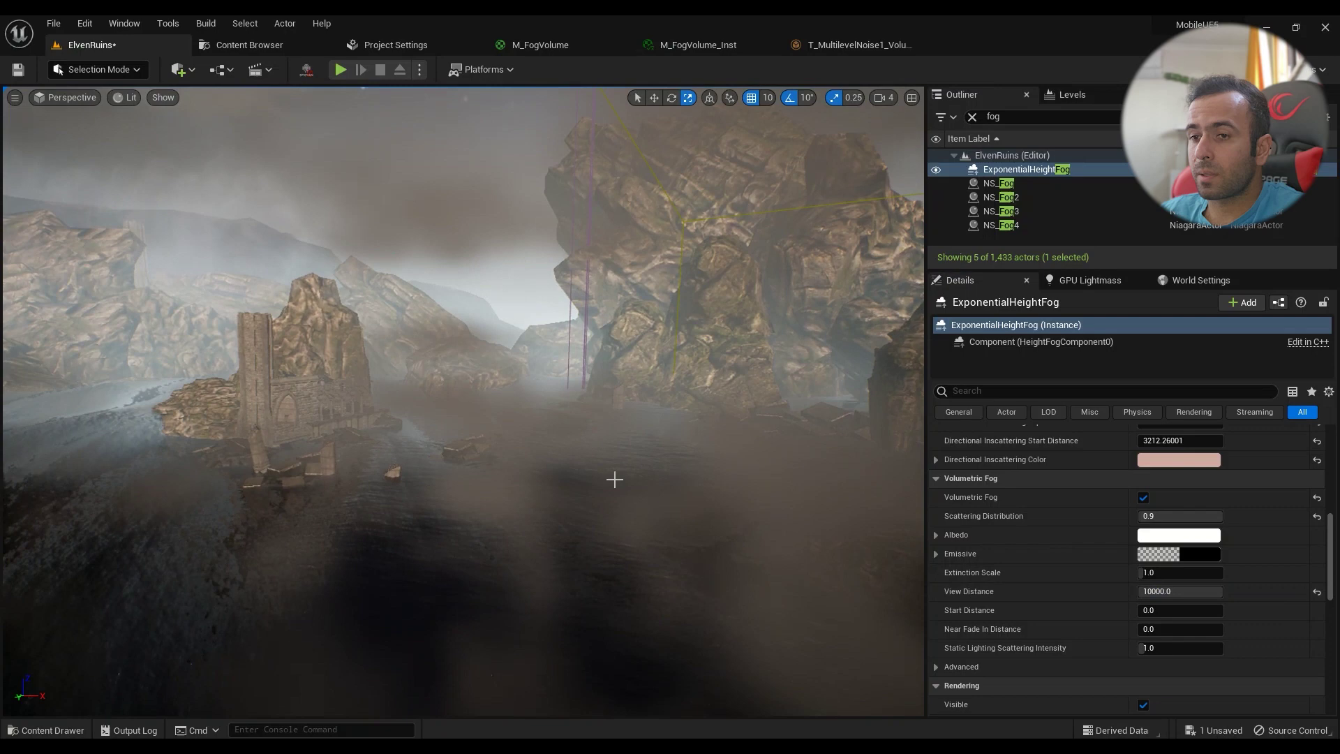
# Step: Clear the noise search in the Presets folder and open the M_FogVolume material
pyautogui.click(46, 729)
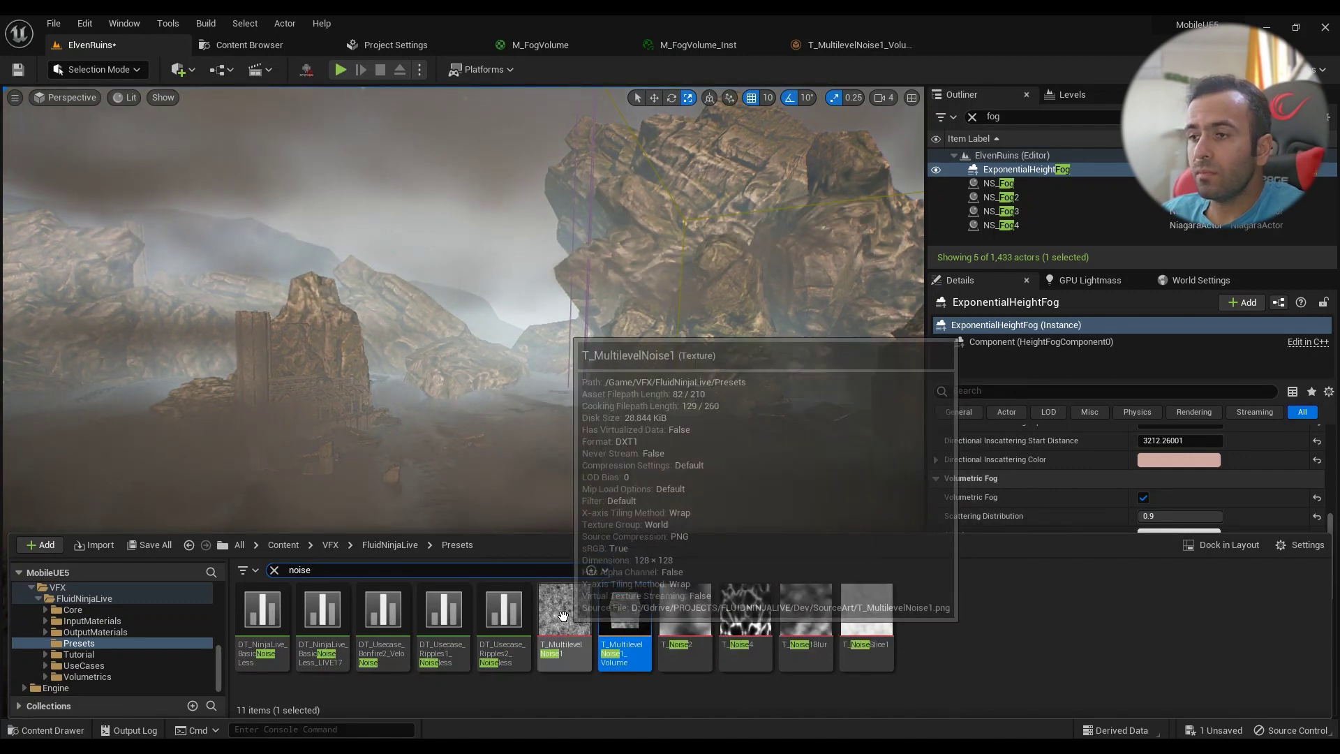
pyautogui.click(274, 570)
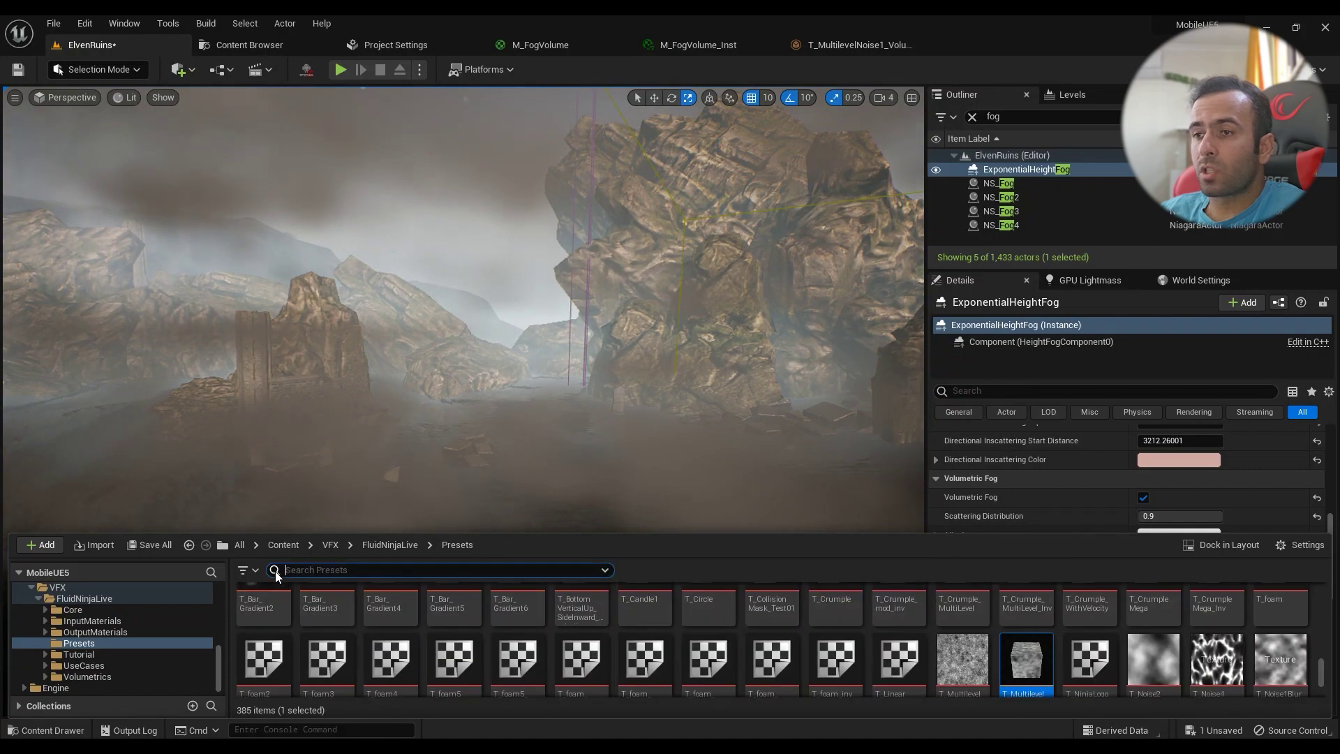
pyautogui.click(575, 46)
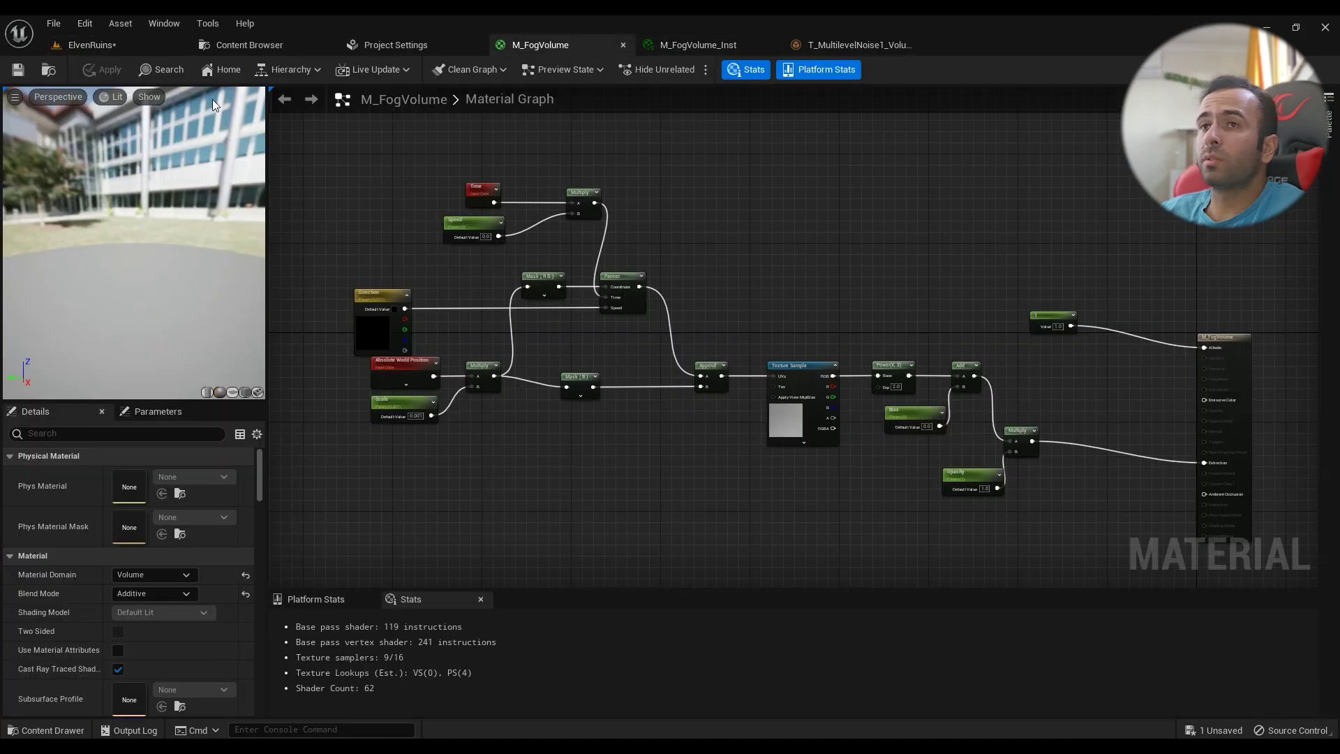
# Step: Locate M_FogVolume in the Textures folder and view the option for creating a new Material there
pyautogui.click(45, 72)
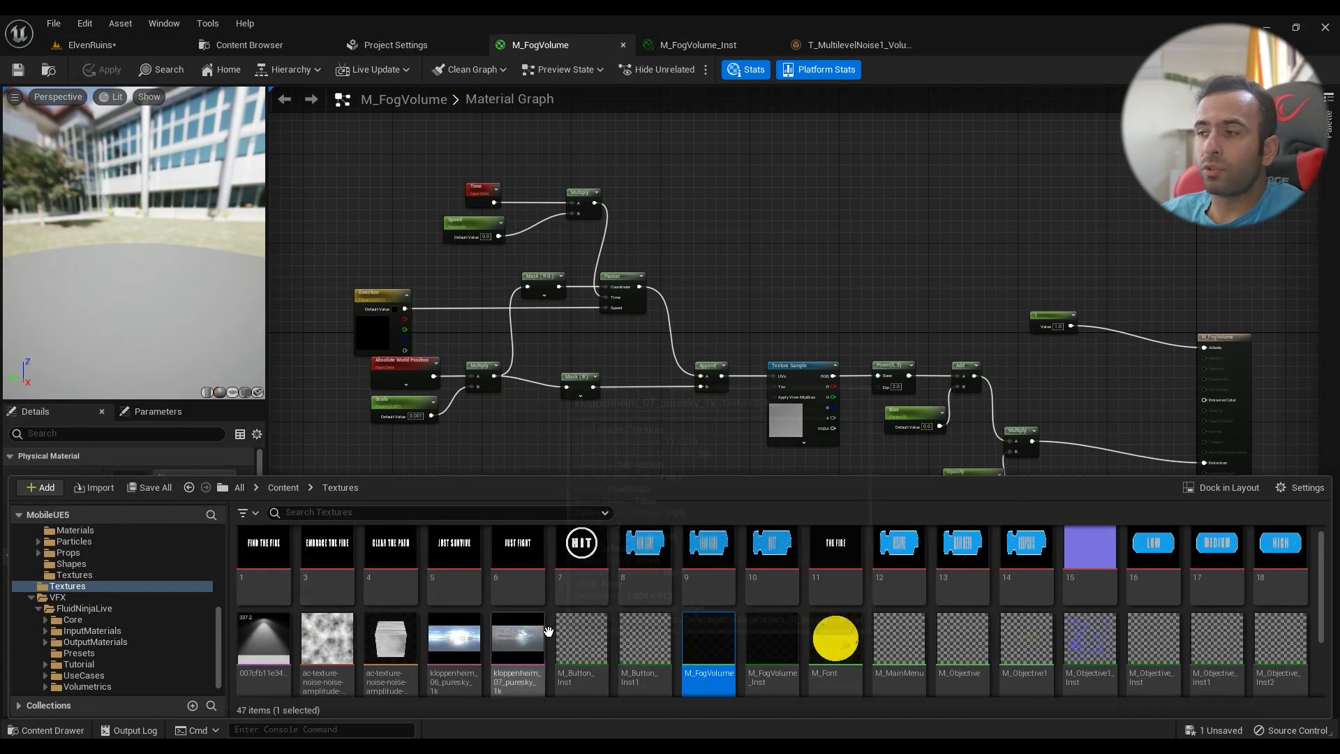
pyautogui.rightClick(1084, 648)
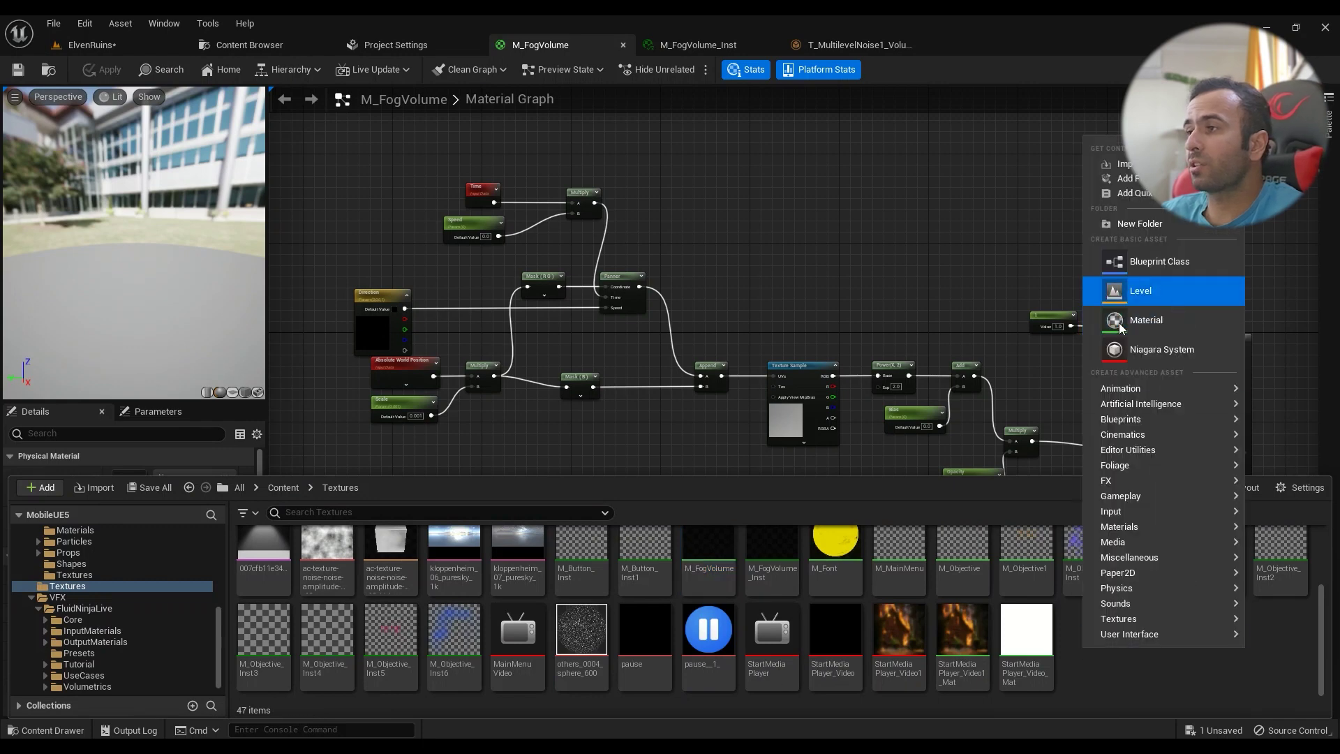
pyautogui.click(1125, 679)
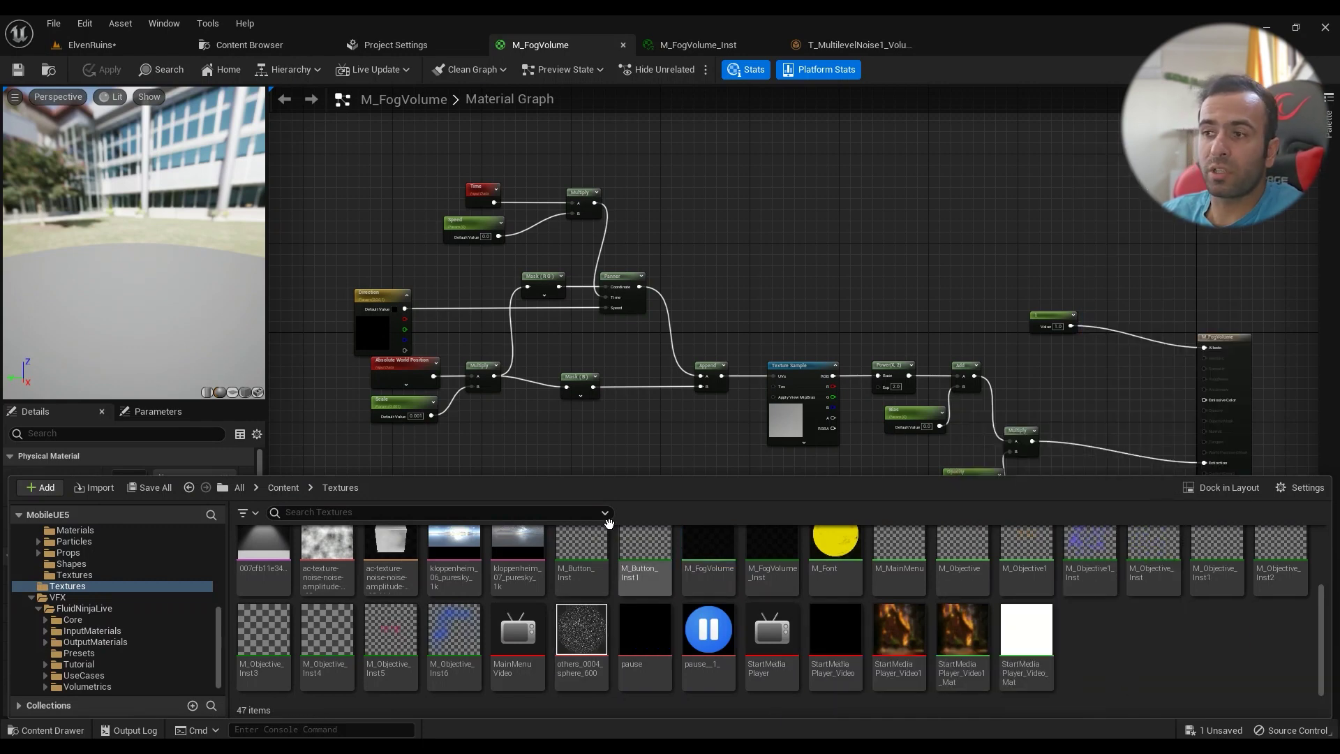
# Step: Examine the M_FogVolume graph, including the world position, Scale, Mask, Panner and Append nodes feeding the Texture Sample
pyautogui.scroll(1, 595, 572)
pyautogui.moveTo(497, 425); pyautogui.dragTo(529, 549, button='right')
pyautogui.scroll(3, 494, 384)
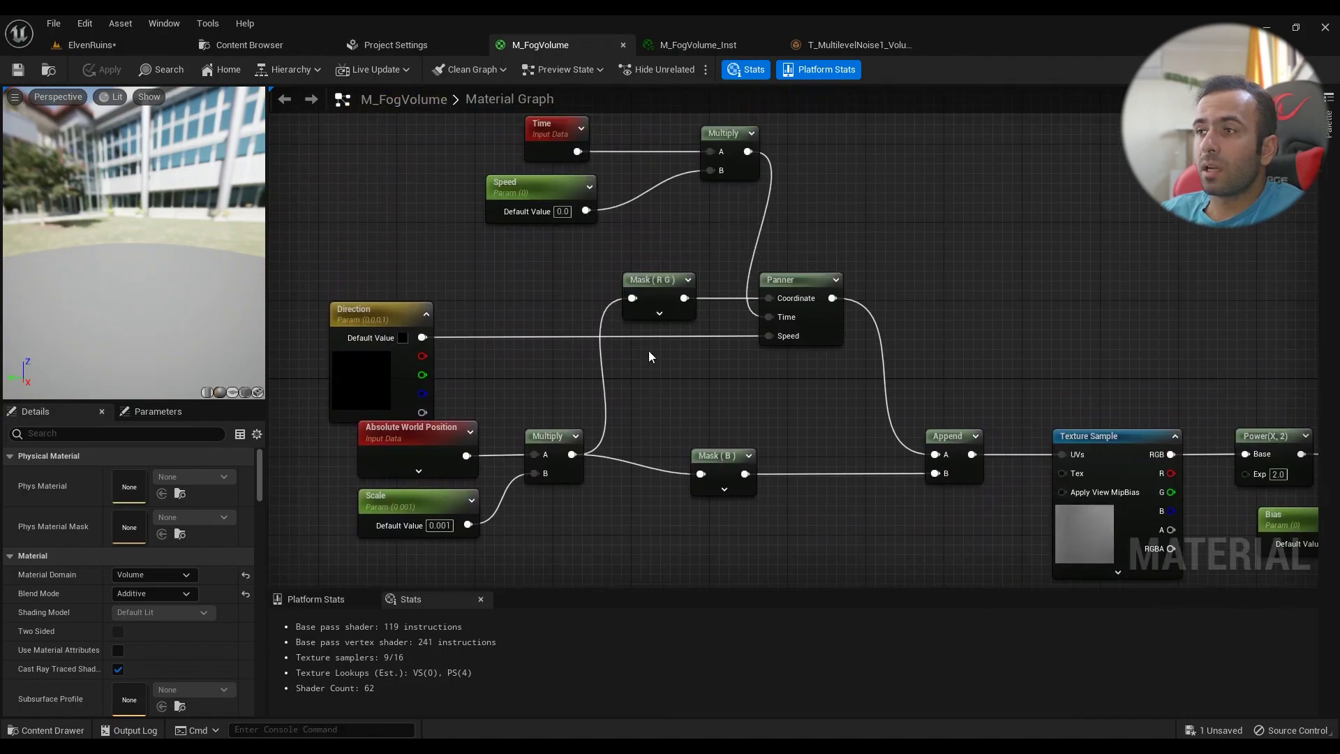
pyautogui.scroll(-2, 647, 350)
pyautogui.moveTo(636, 332); pyautogui.dragTo(673, 410, button='right')
pyautogui.moveTo(905, 273); pyautogui.dragTo(532, 260)
pyautogui.click(702, 481)
pyautogui.moveTo(751, 473); pyautogui.dragTo(650, 279, button='right')
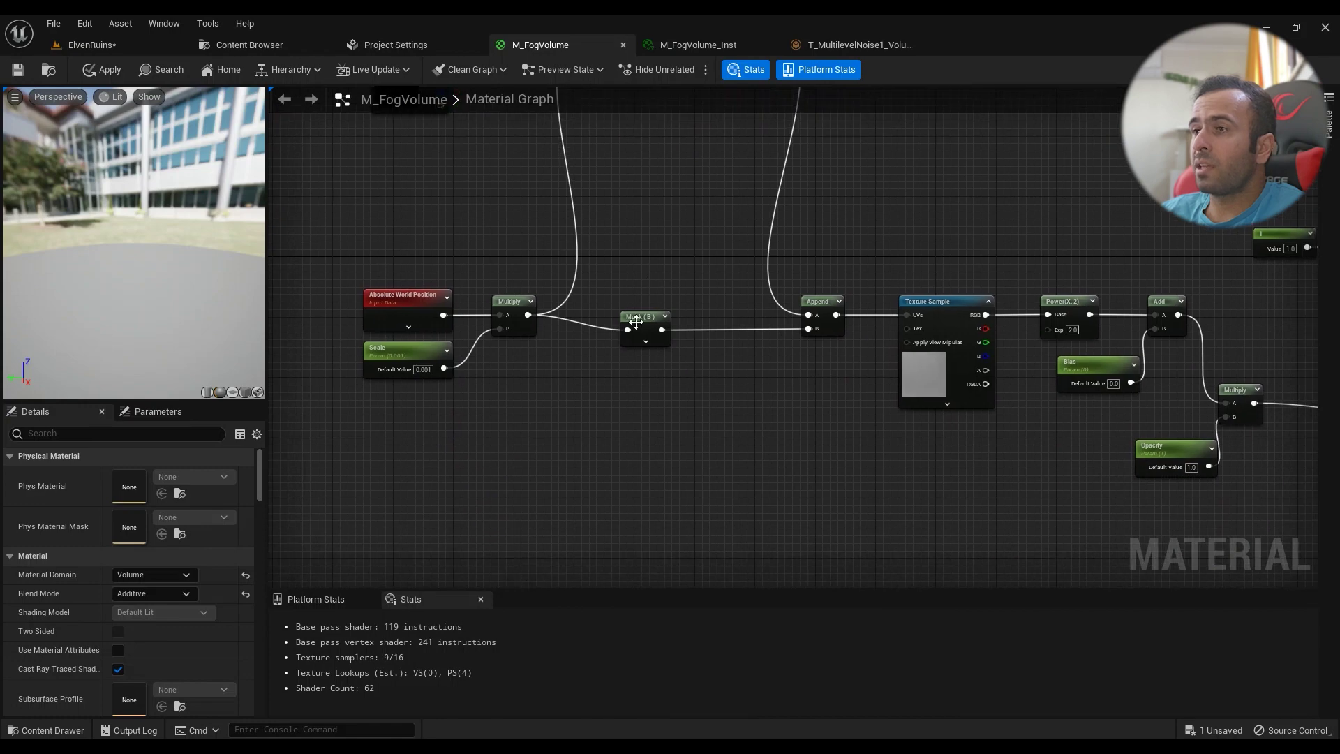
# Step: Connect the world position Multiply output directly to the Texture Sample's UVs and move the Mask (B) and Append nodes above the wire
pyautogui.moveTo(534, 314); pyautogui.dragTo(907, 314)
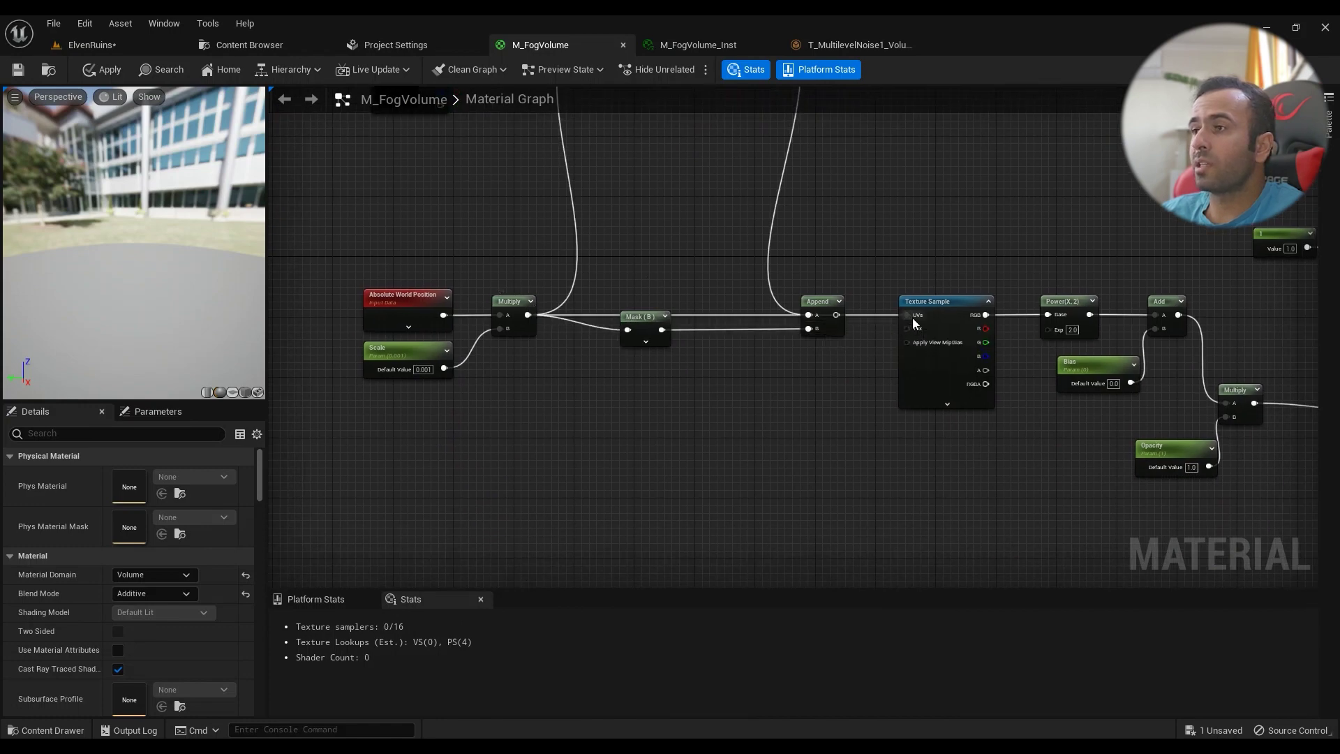
pyautogui.click(822, 302)
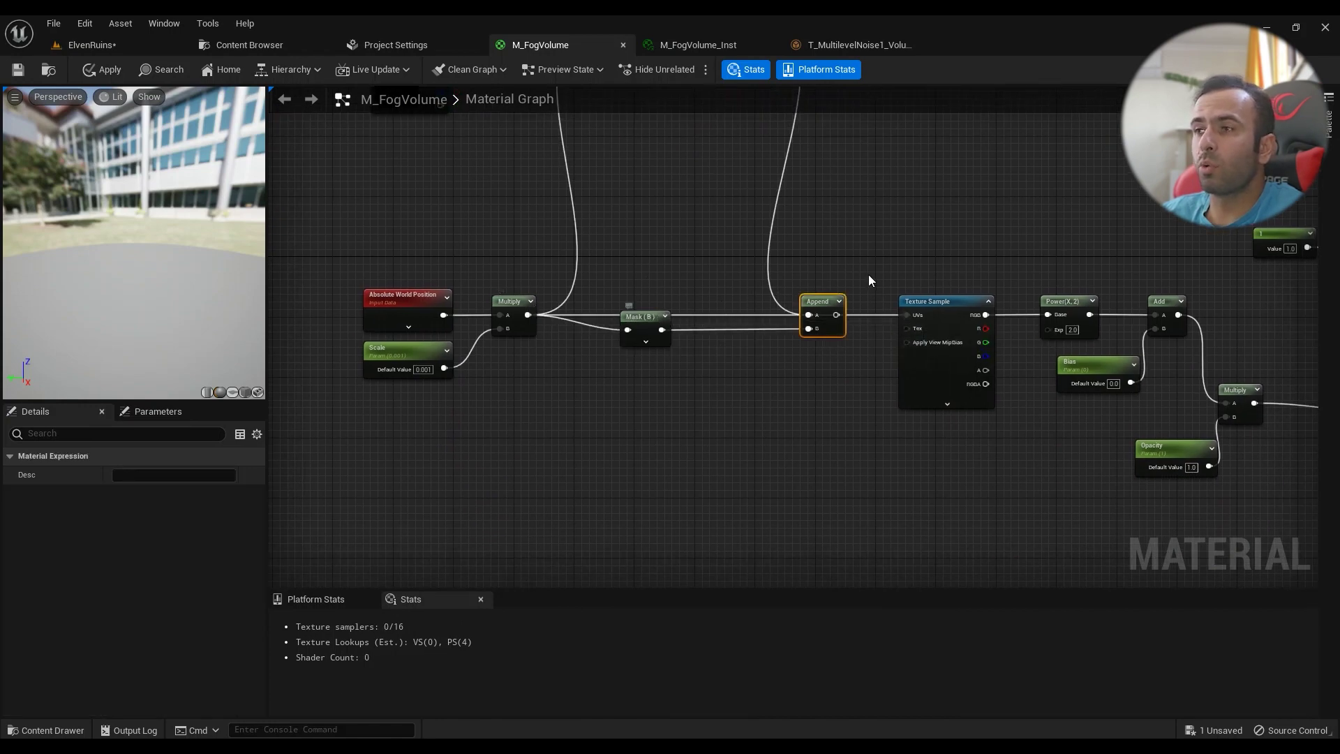
pyautogui.moveTo(646, 327); pyautogui.dragTo(632, 243)
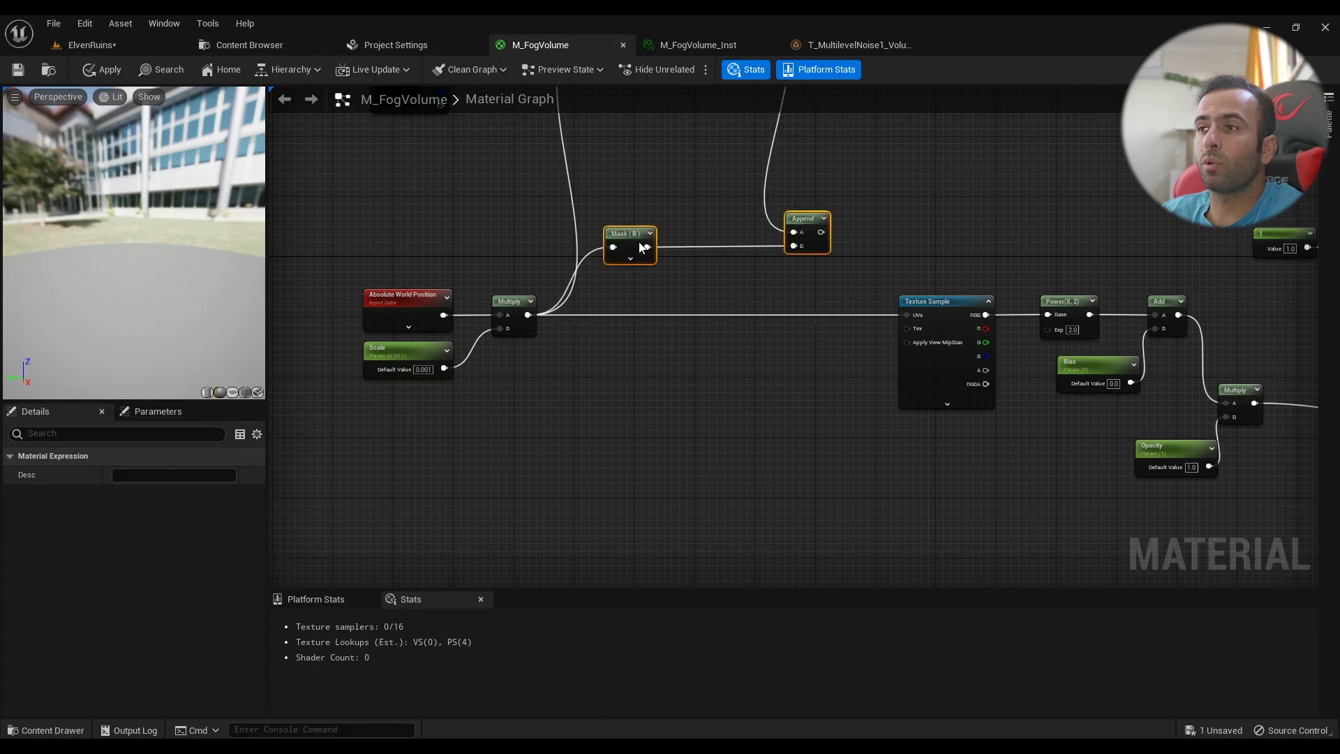
# Step: Apply the M_FogVolume changes and view the fog in the ElvenRuins level
pyautogui.click(102, 70)
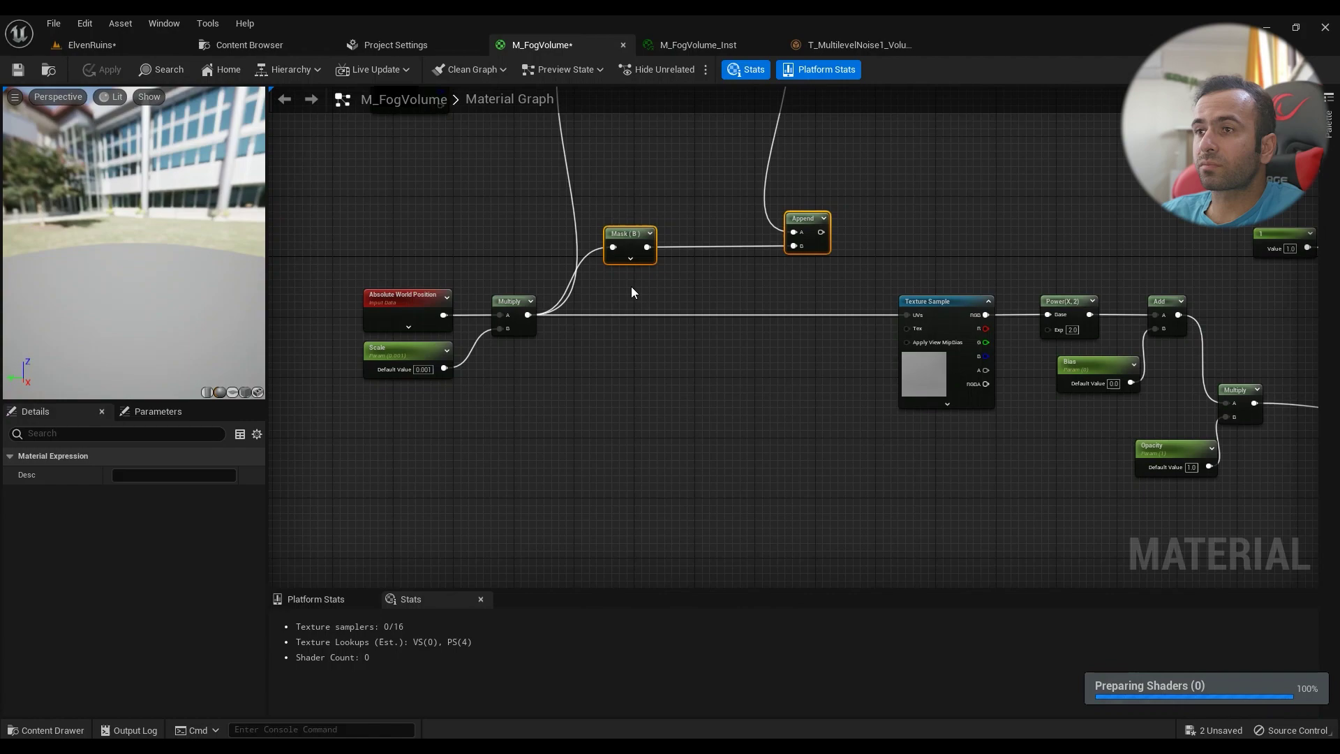
pyautogui.click(92, 45)
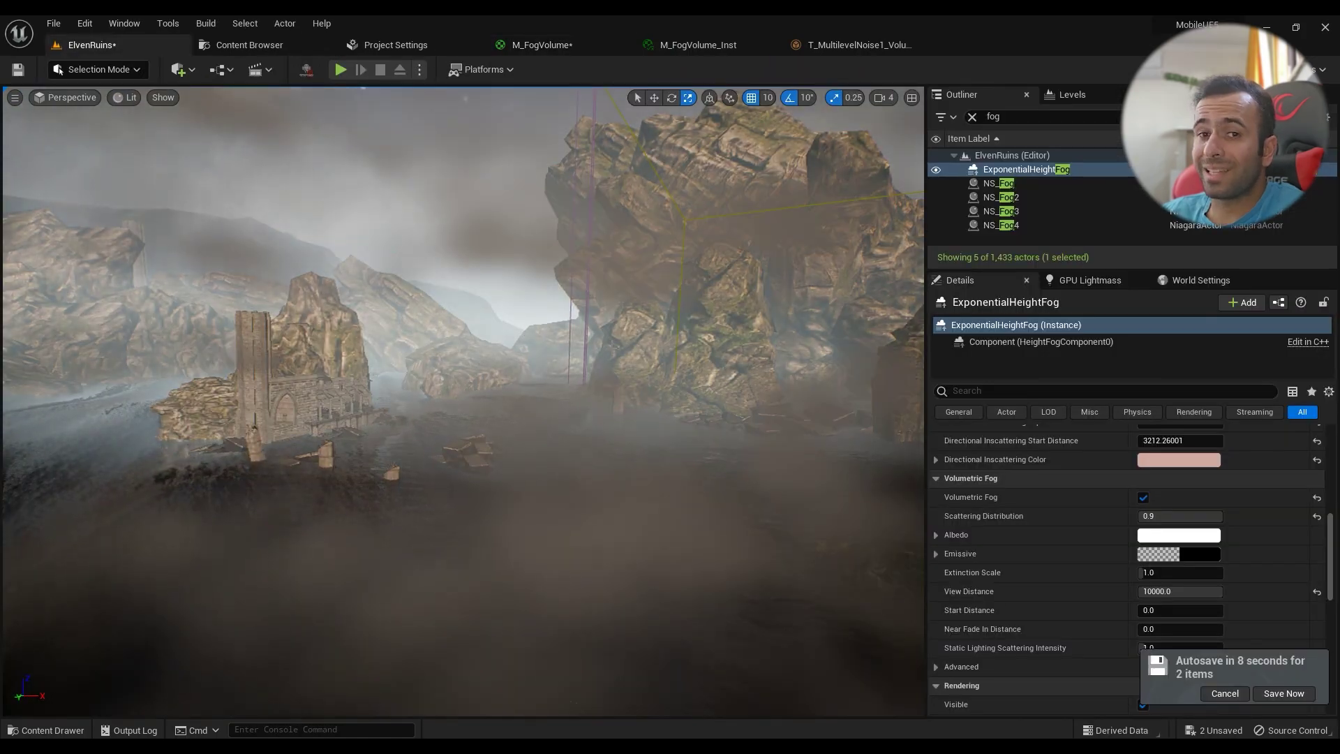
pyautogui.moveTo(790, 444); pyautogui.dragTo(622, 414, button='right')
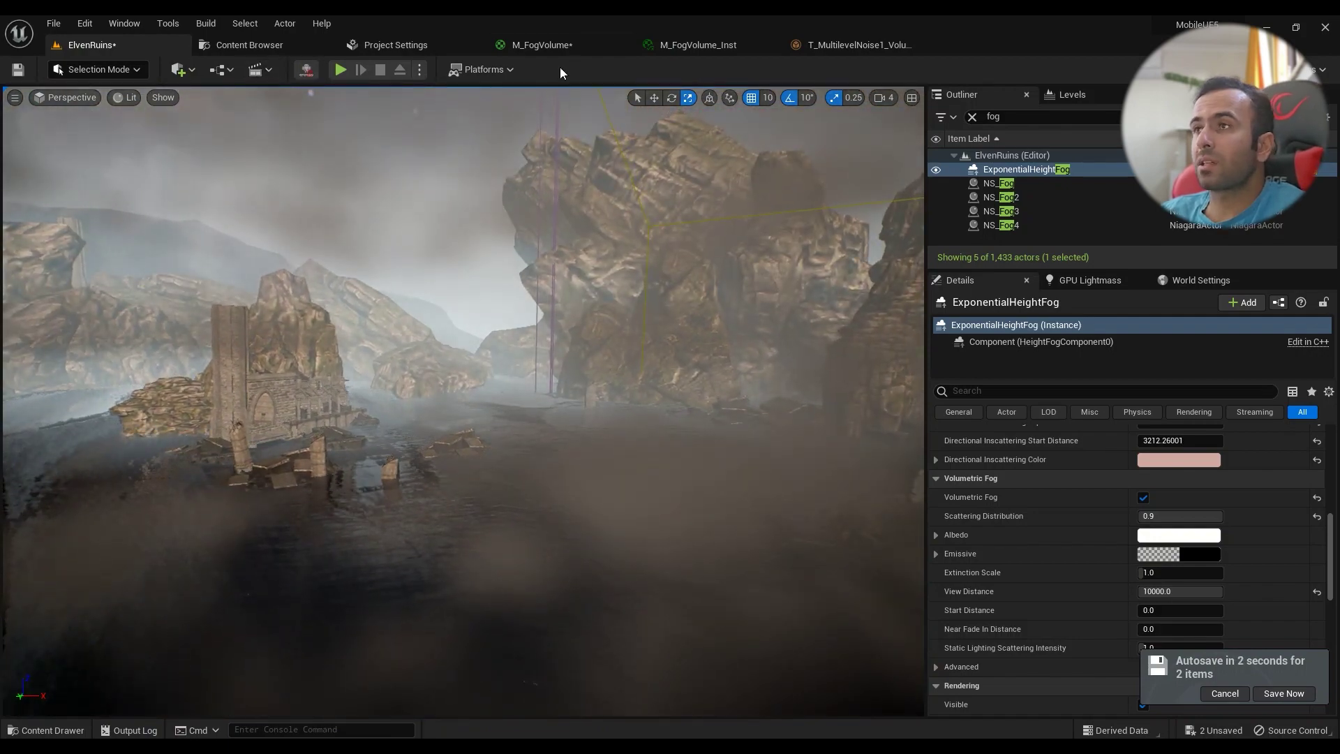
# Step: Return to M_FogVolume, search the available nodes for "world", and examine the existing Absolute World Position and Scale nodes without adding any
pyautogui.click(527, 53)
pyautogui.moveTo(397, 435); pyautogui.dragTo(483, 422, button='right')
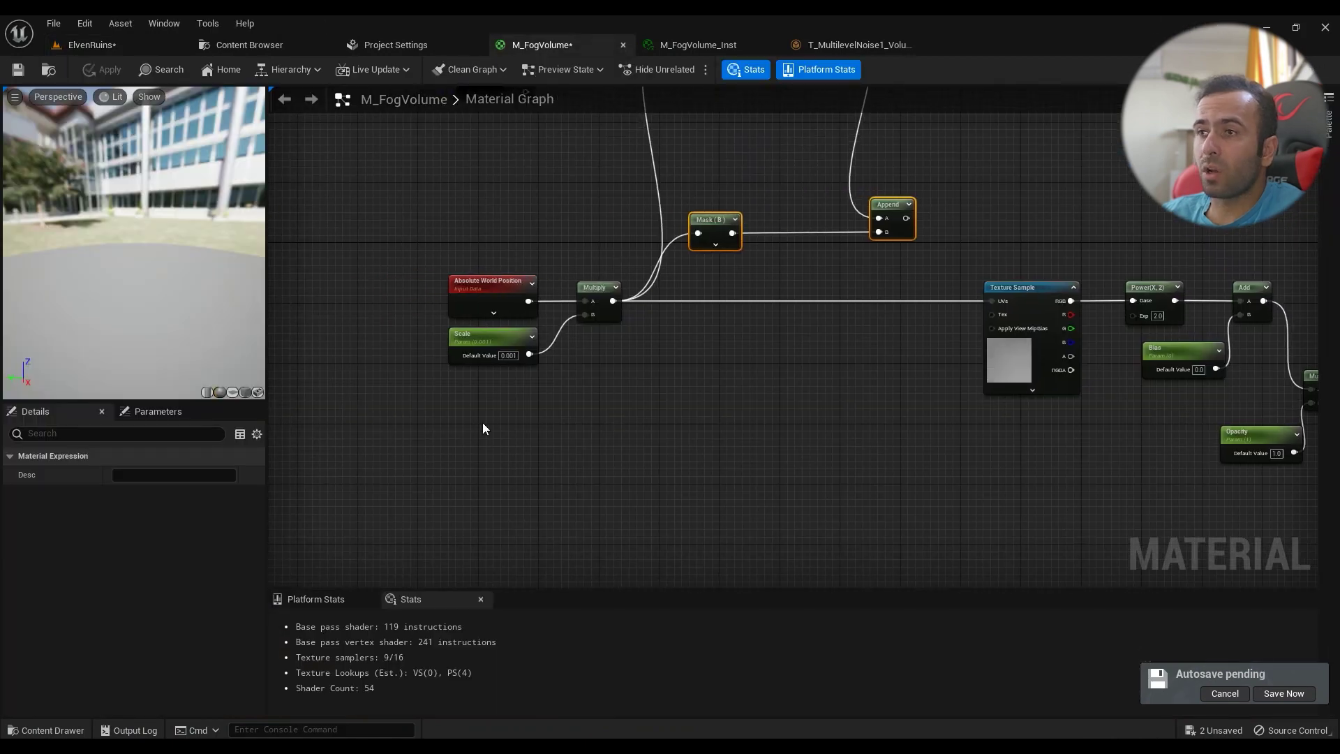
pyautogui.rightClick(442, 467)
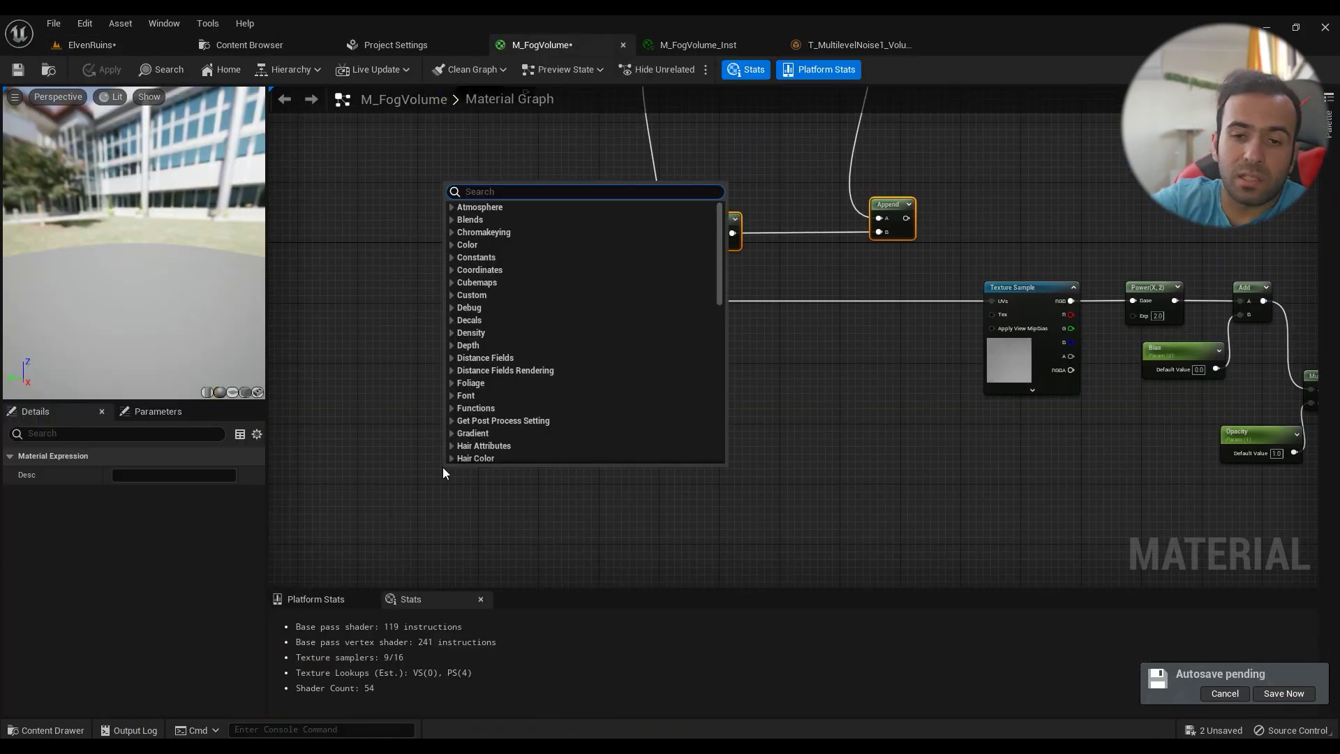
pyautogui.write('world')
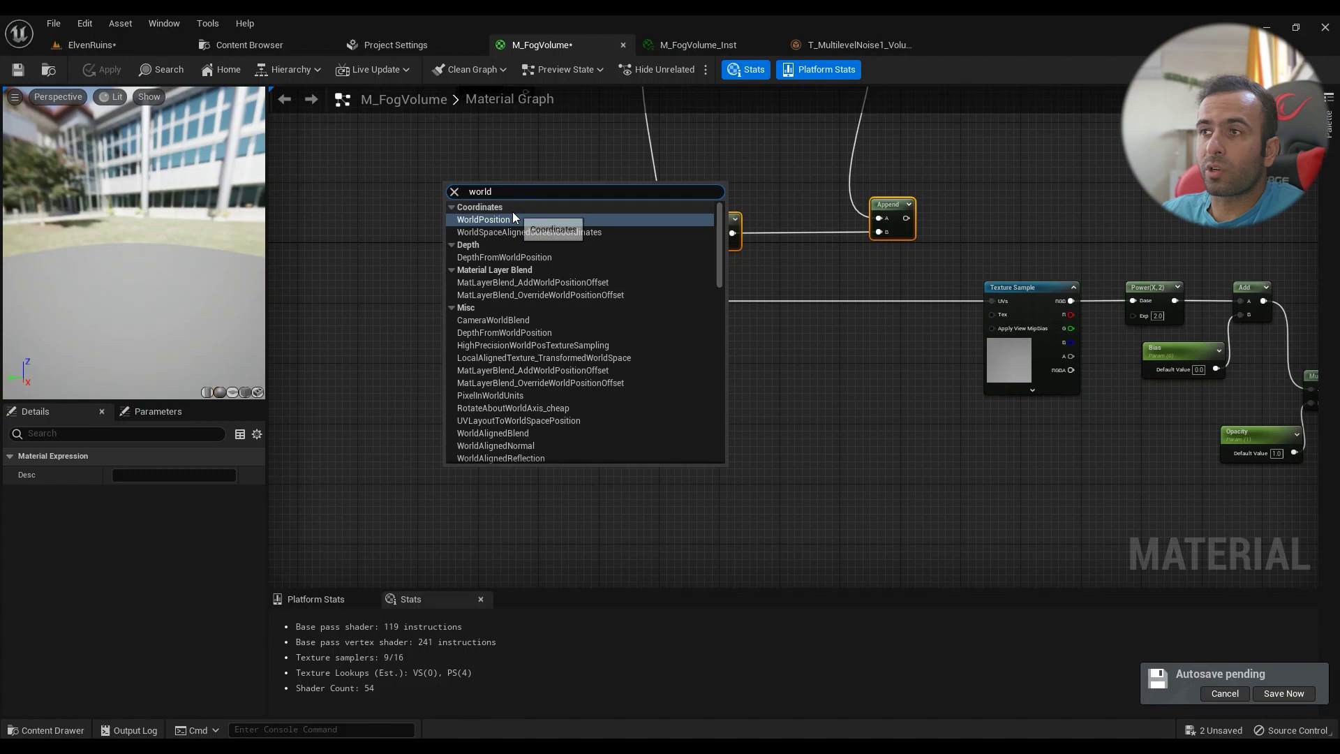
pyautogui.click(362, 361)
pyautogui.moveTo(456, 352); pyautogui.dragTo(467, 367, button='right')
pyautogui.scroll(2, 600, 355)
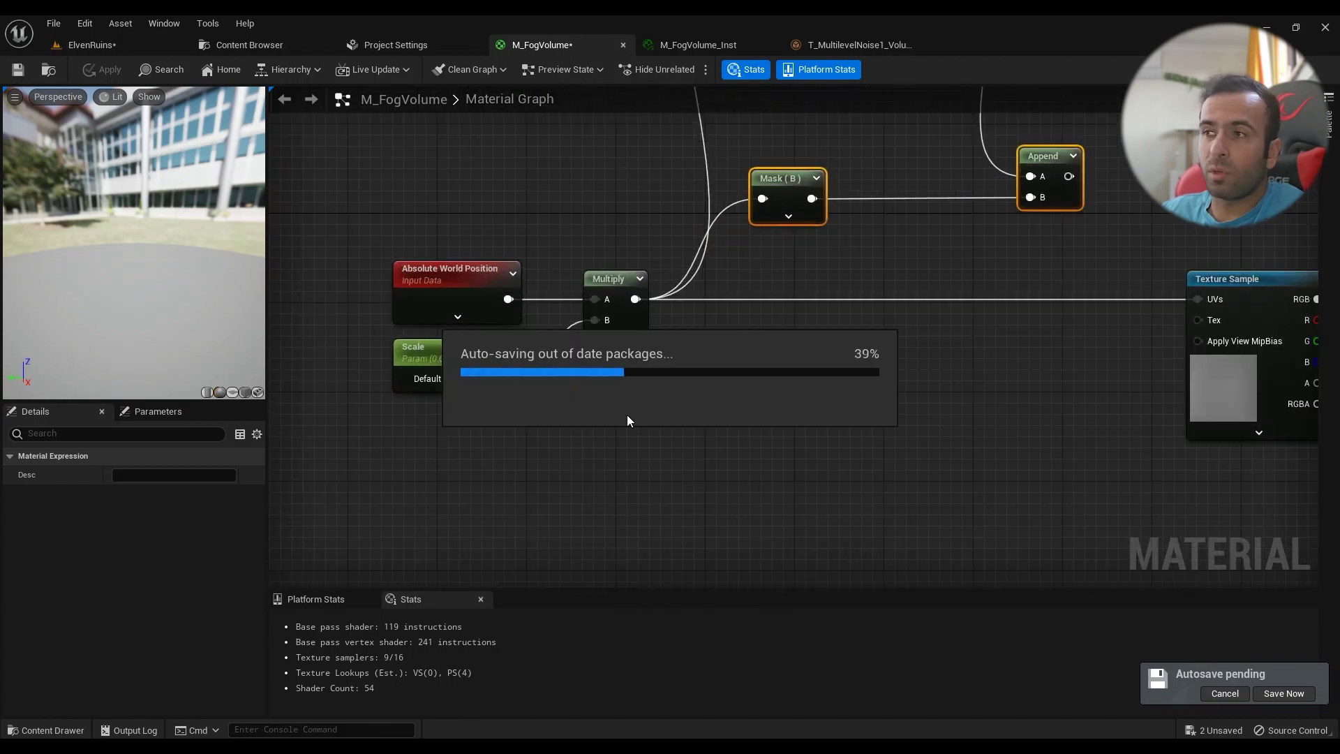
pyautogui.moveTo(578, 434); pyautogui.dragTo(636, 415, button='right')
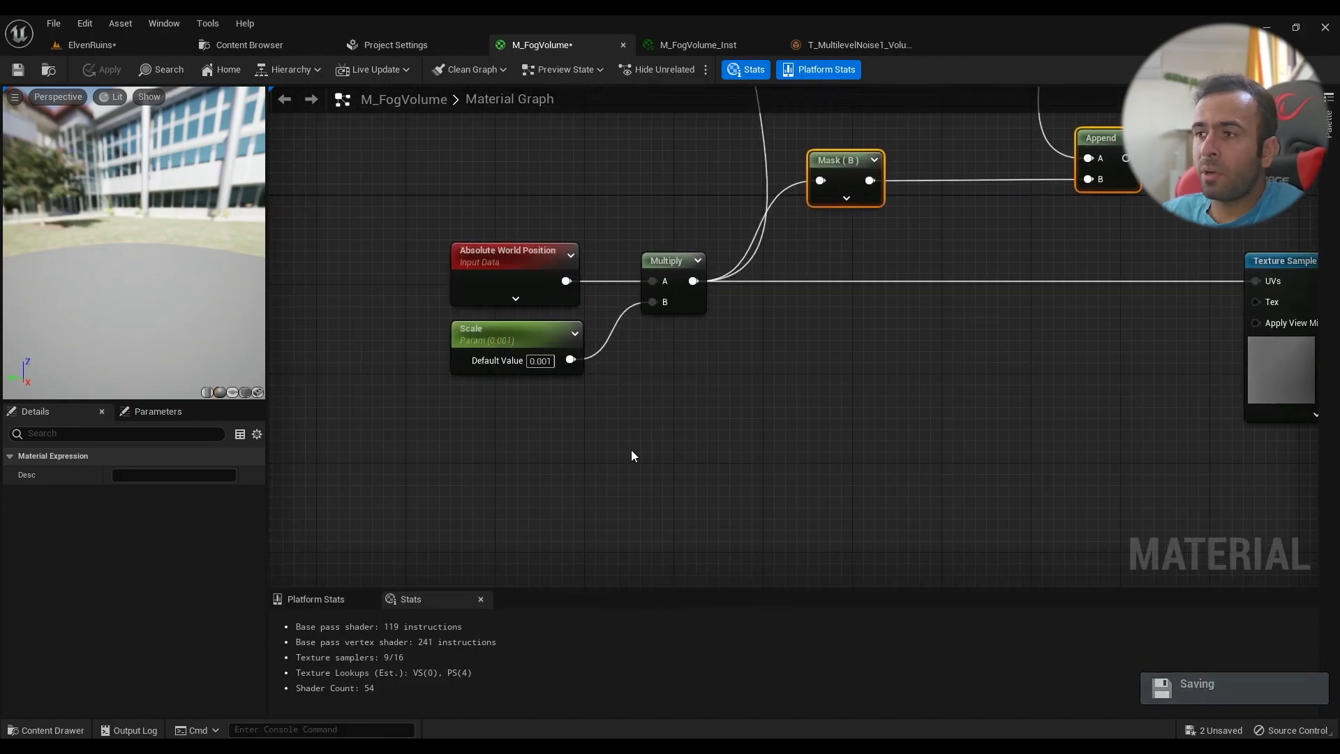
# Step: Add an unconnected Multiply node below the existing one, and add and delete a trial scalar parameter beside it
pyautogui.click(633, 438)
pyautogui.moveTo(572, 454); pyautogui.dragTo(626, 362, button='right')
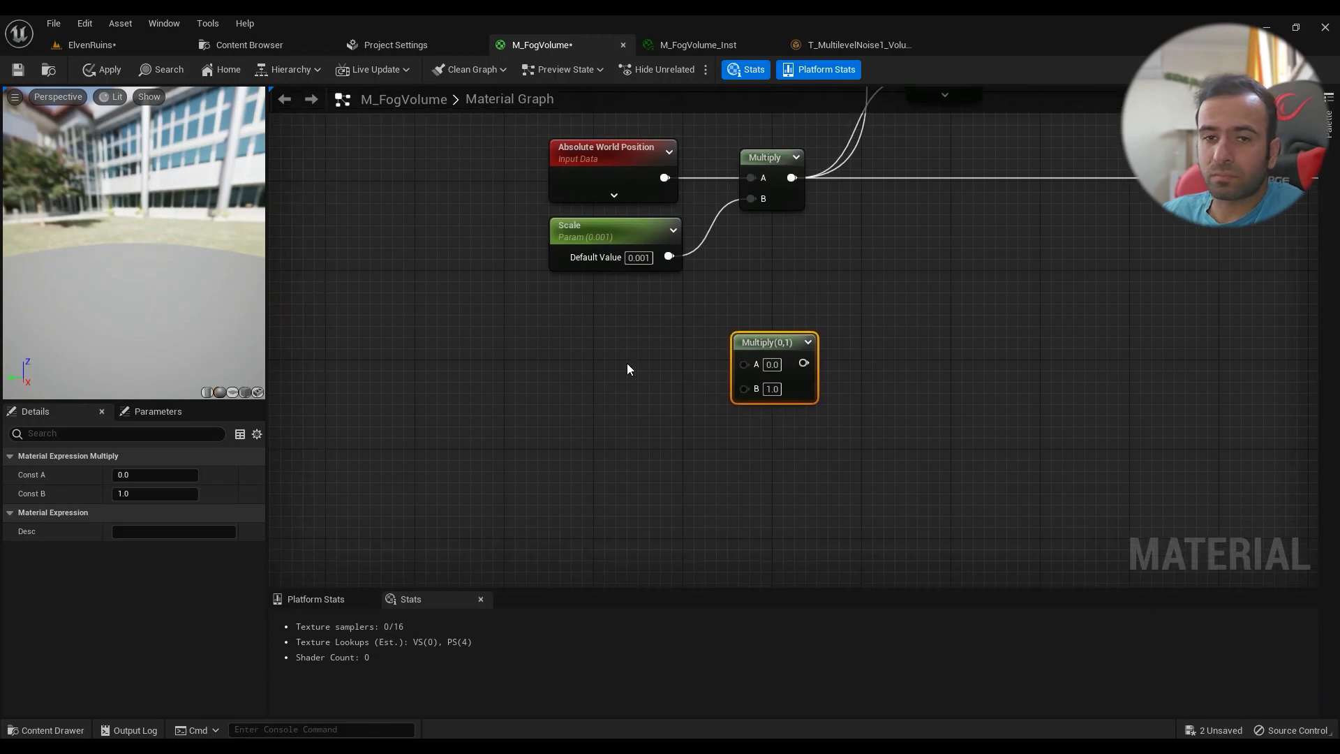
pyautogui.click(558, 410)
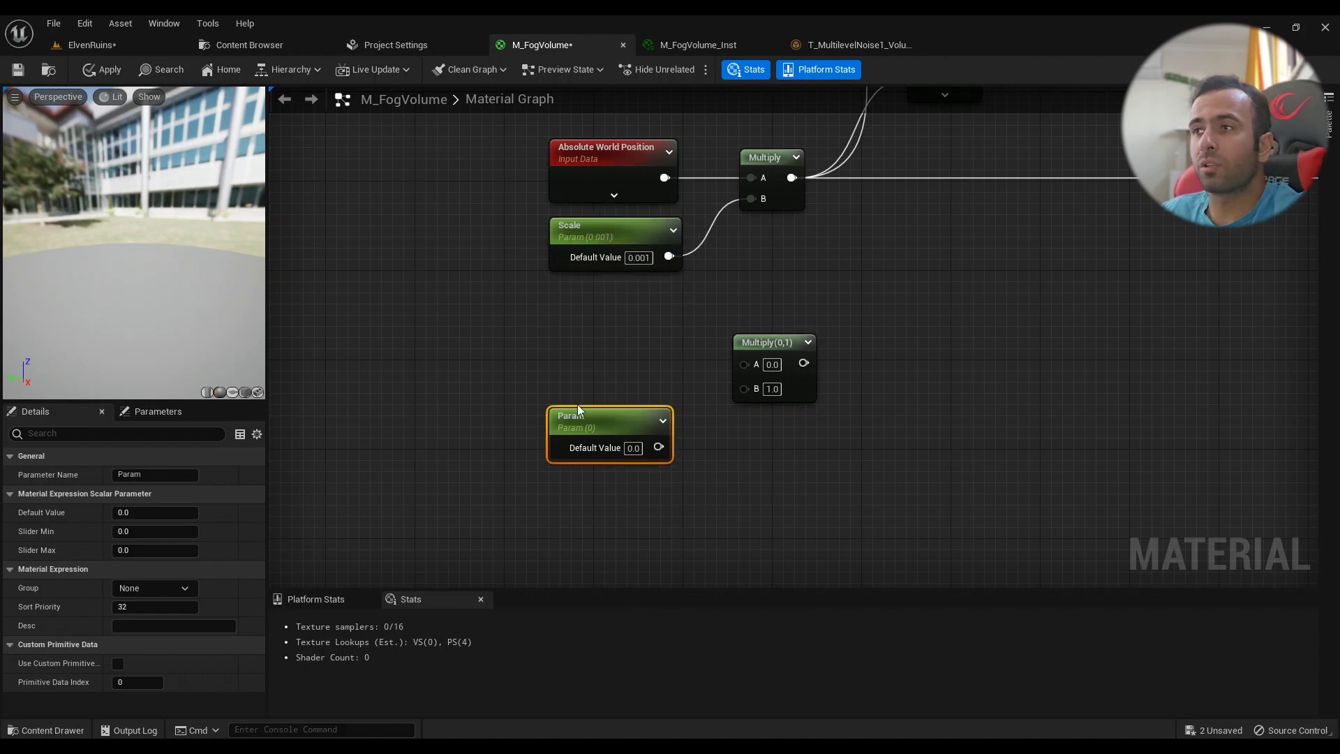
pyautogui.press('Delete')
pyautogui.click(636, 264)
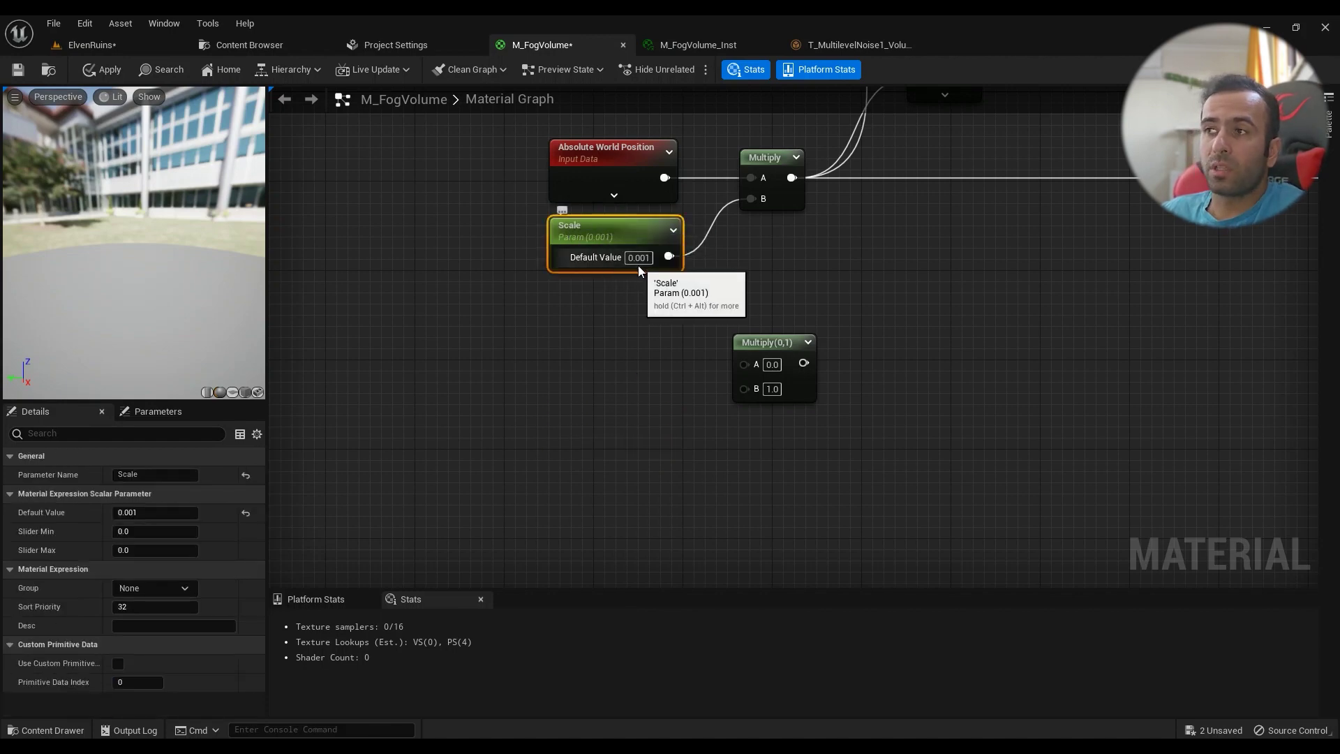
# Step: Add a Texture Sample node from the ac-texture-noise volume texture below the UVs wire and delete it
pyautogui.moveTo(776, 262); pyautogui.dragTo(562, 414, button='right')
pyautogui.scroll(-1, 561, 414)
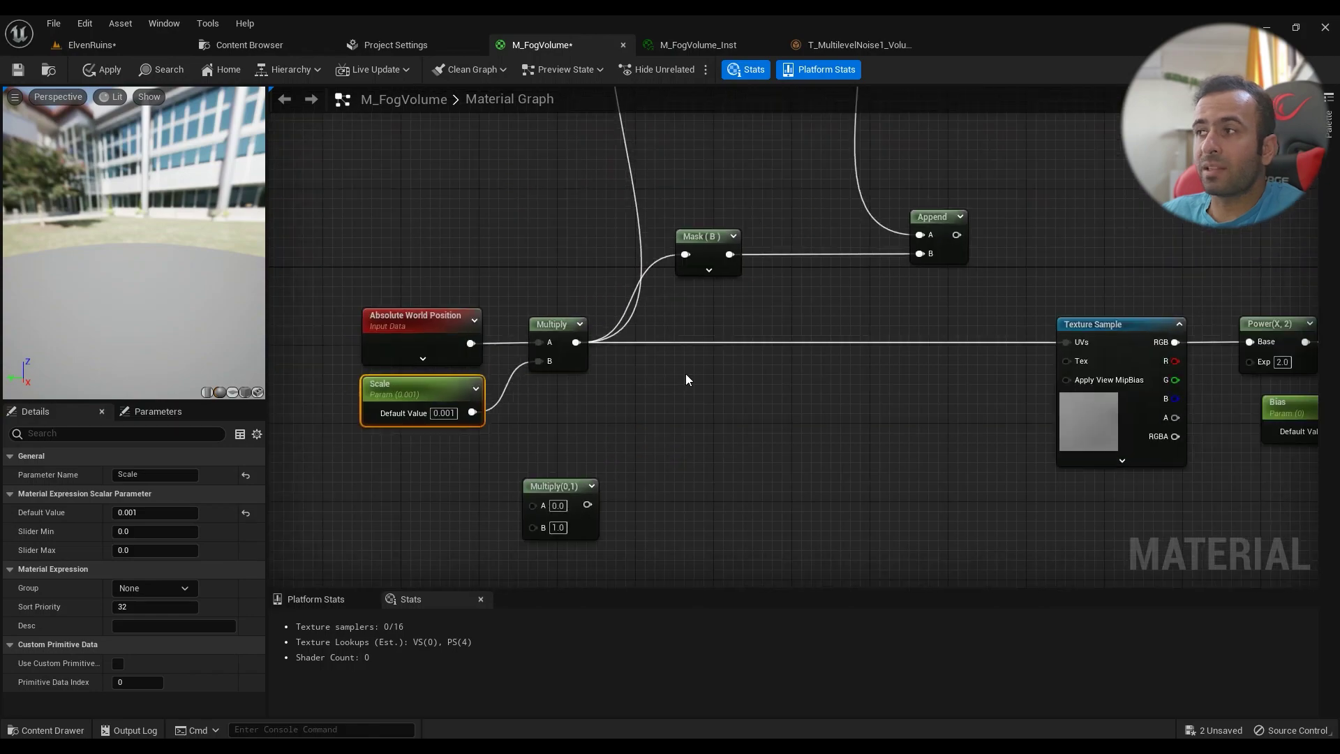
pyautogui.click(25, 727)
pyautogui.scroll(-1, 513, 607)
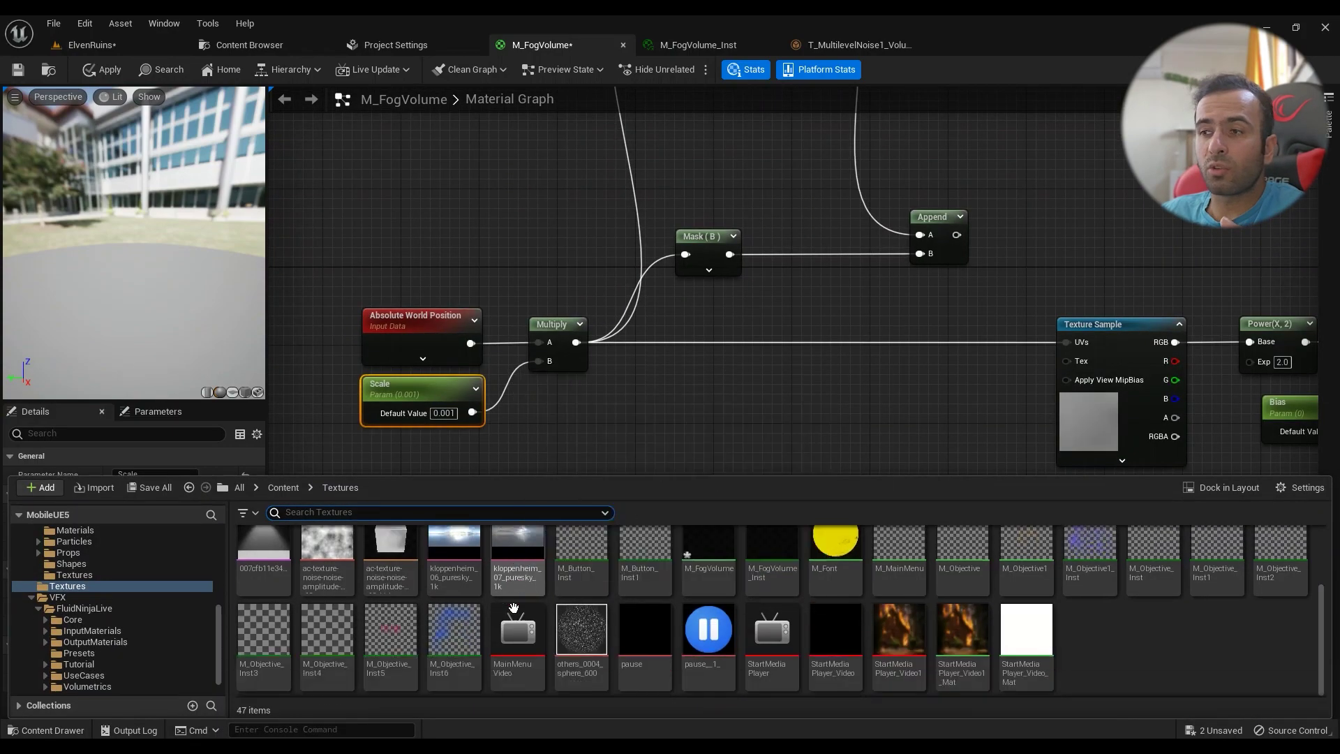
pyautogui.moveTo(533, 593)
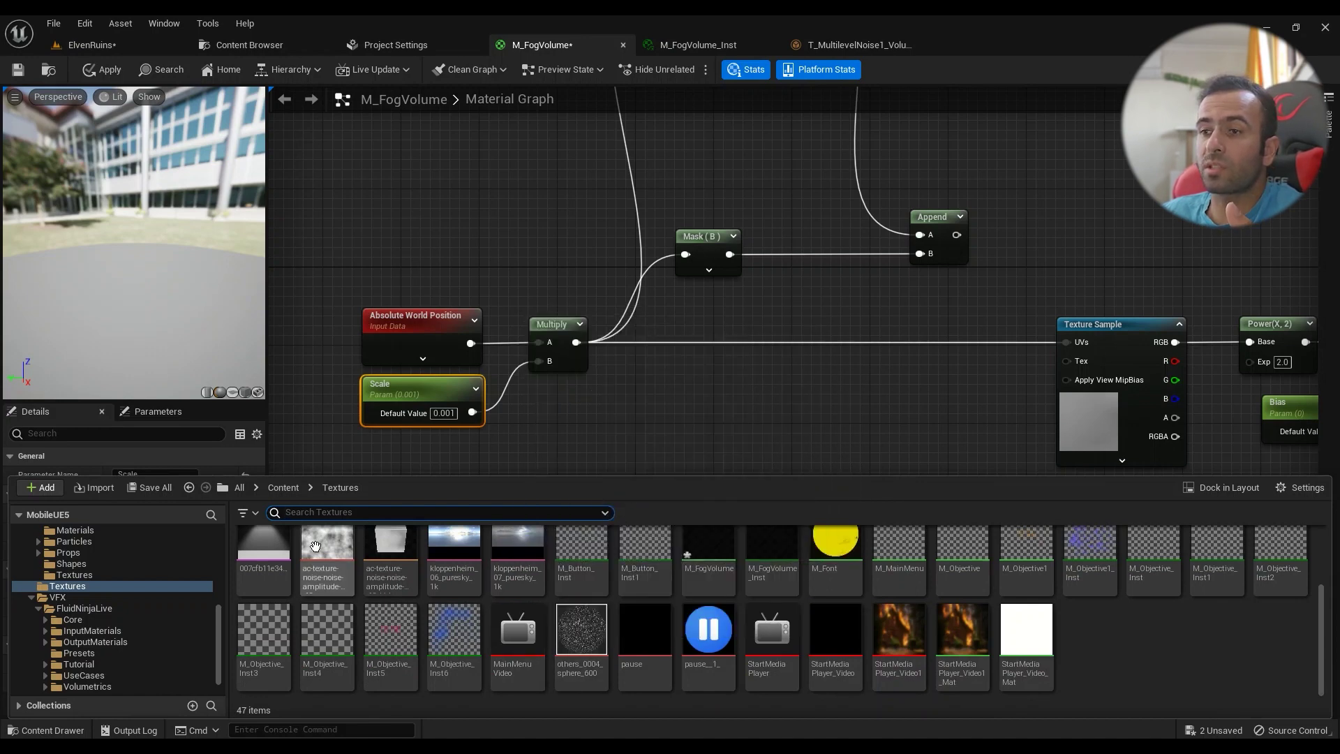
pyautogui.scroll(1, 595, 548)
pyautogui.moveTo(391, 614); pyautogui.dragTo(800, 388)
pyautogui.moveTo(729, 419); pyautogui.dragTo(630, 345, button='right')
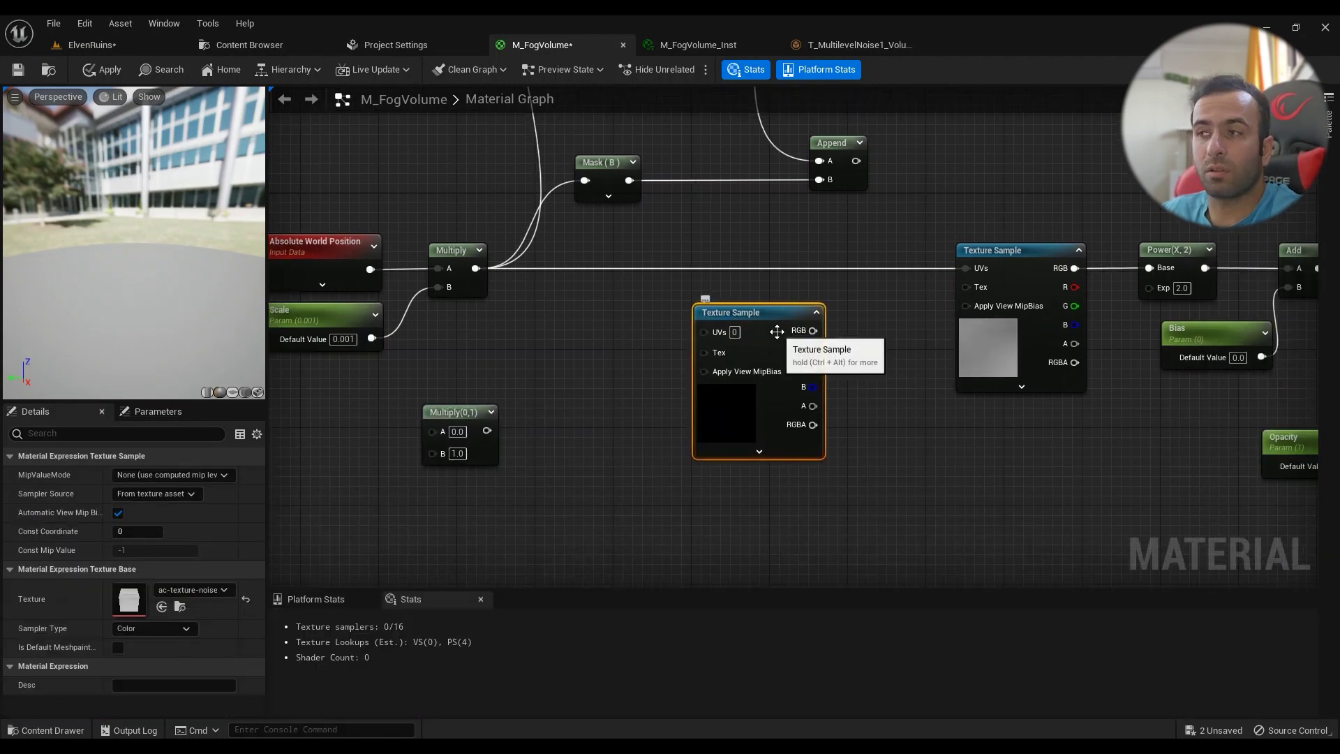
pyautogui.press('Delete')
# Step: Try to add a Power node from the Texture Sample's RGB output
pyautogui.moveTo(484, 285); pyautogui.dragTo(600, 287, button='right')
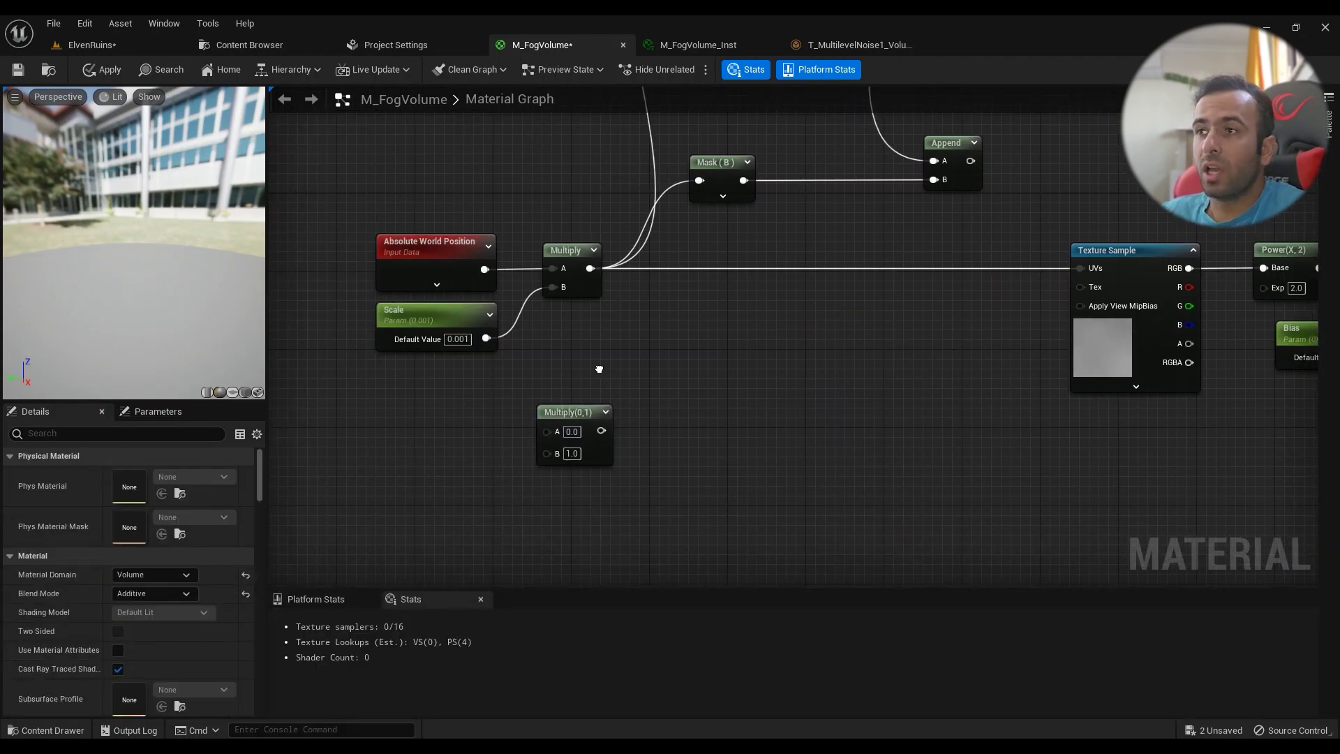
pyautogui.moveTo(1097, 270); pyautogui.dragTo(523, 291, button='right')
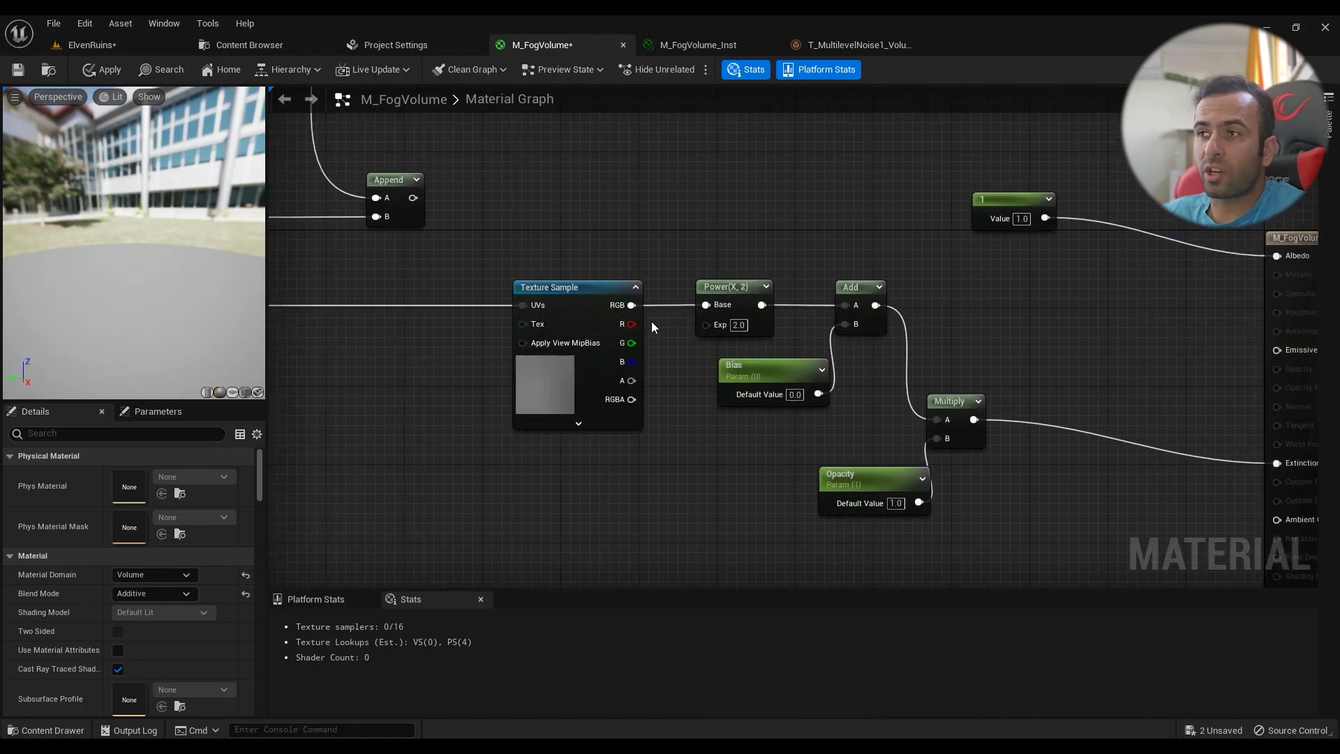
pyautogui.moveTo(653, 326); pyautogui.dragTo(565, 417, button='right')
pyautogui.moveTo(544, 397); pyautogui.dragTo(582, 307)
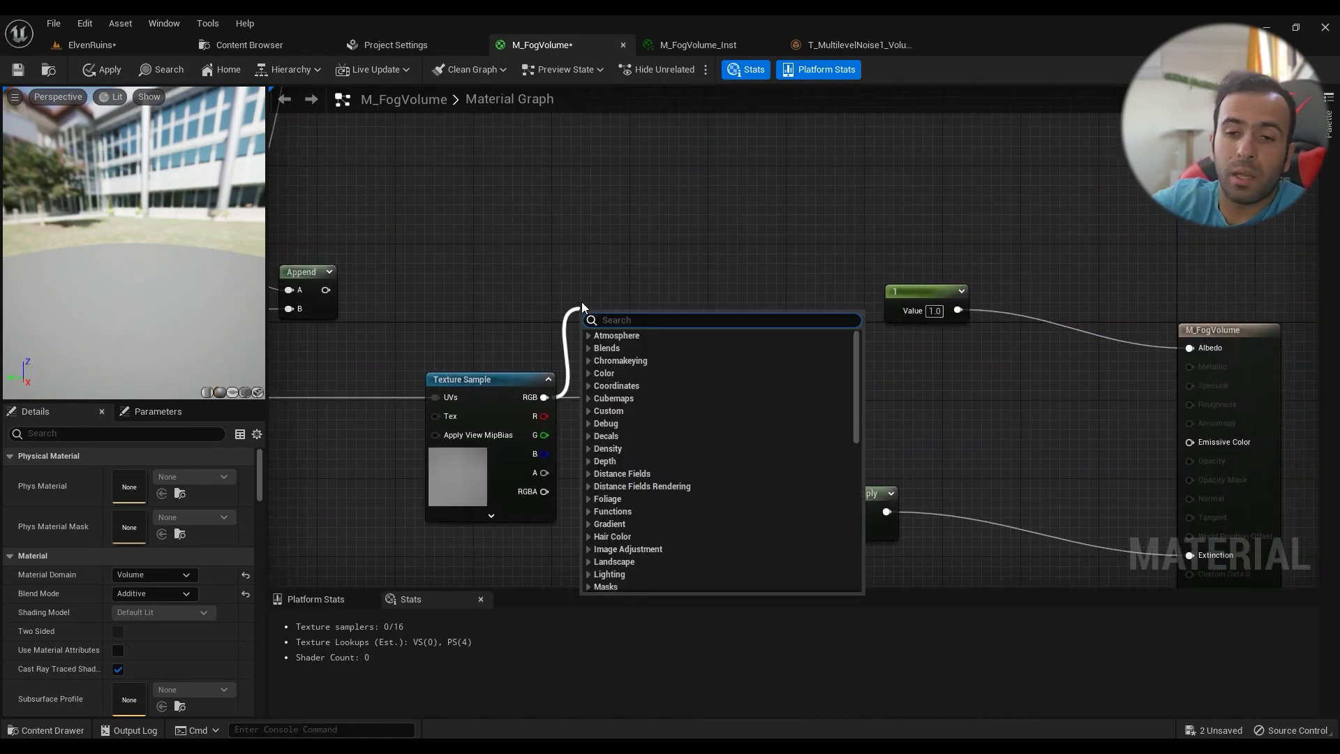
pyautogui.write('power')
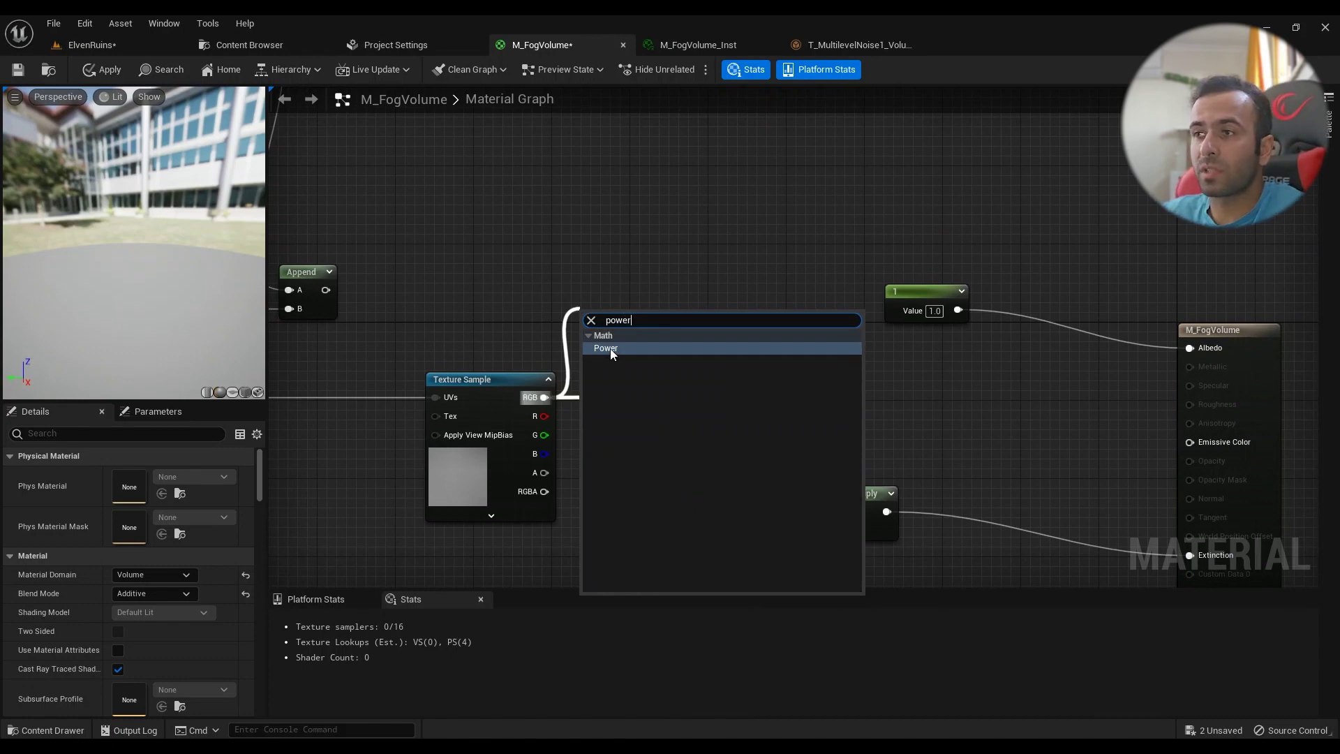
pyautogui.click(611, 349)
pyautogui.moveTo(657, 354); pyautogui.dragTo(636, 284, button='right')
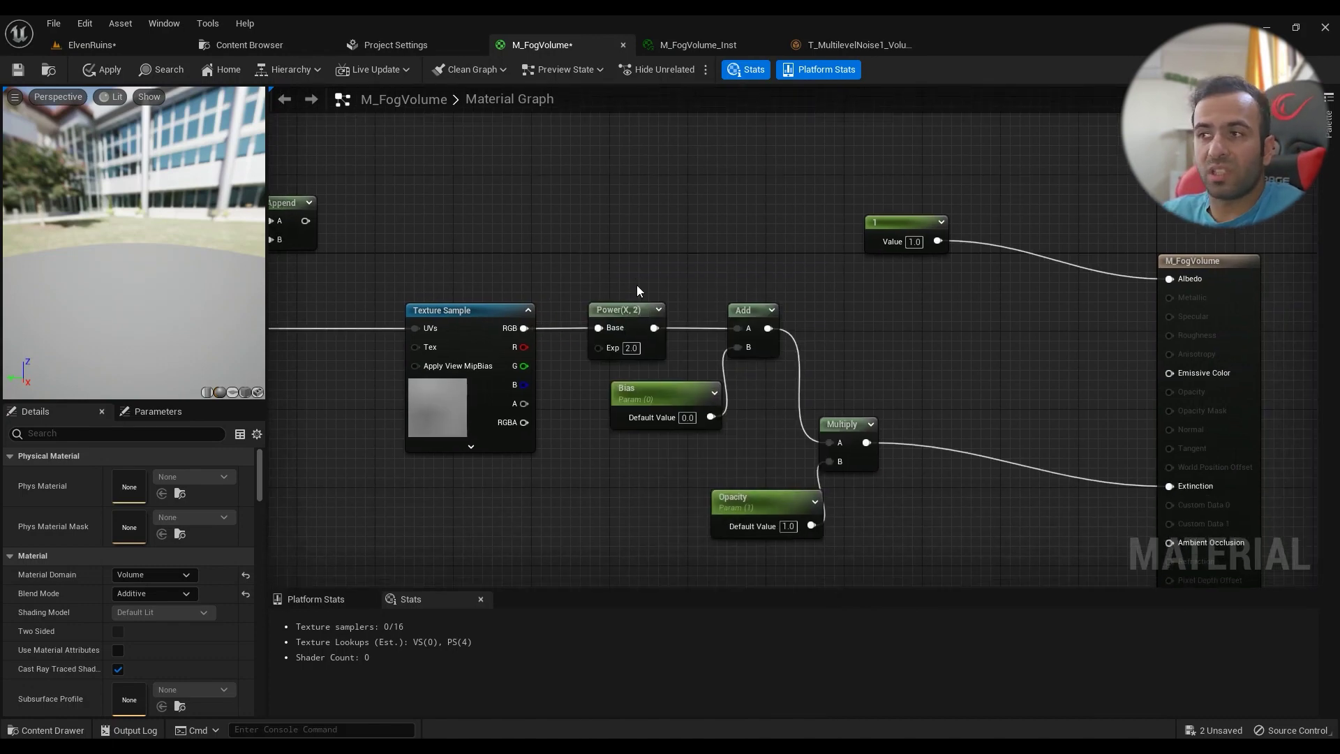
# Step: Try to add an Add node from the Power output, and add and delete a scalar parameter above Power
pyautogui.moveTo(652, 328); pyautogui.dragTo(683, 261)
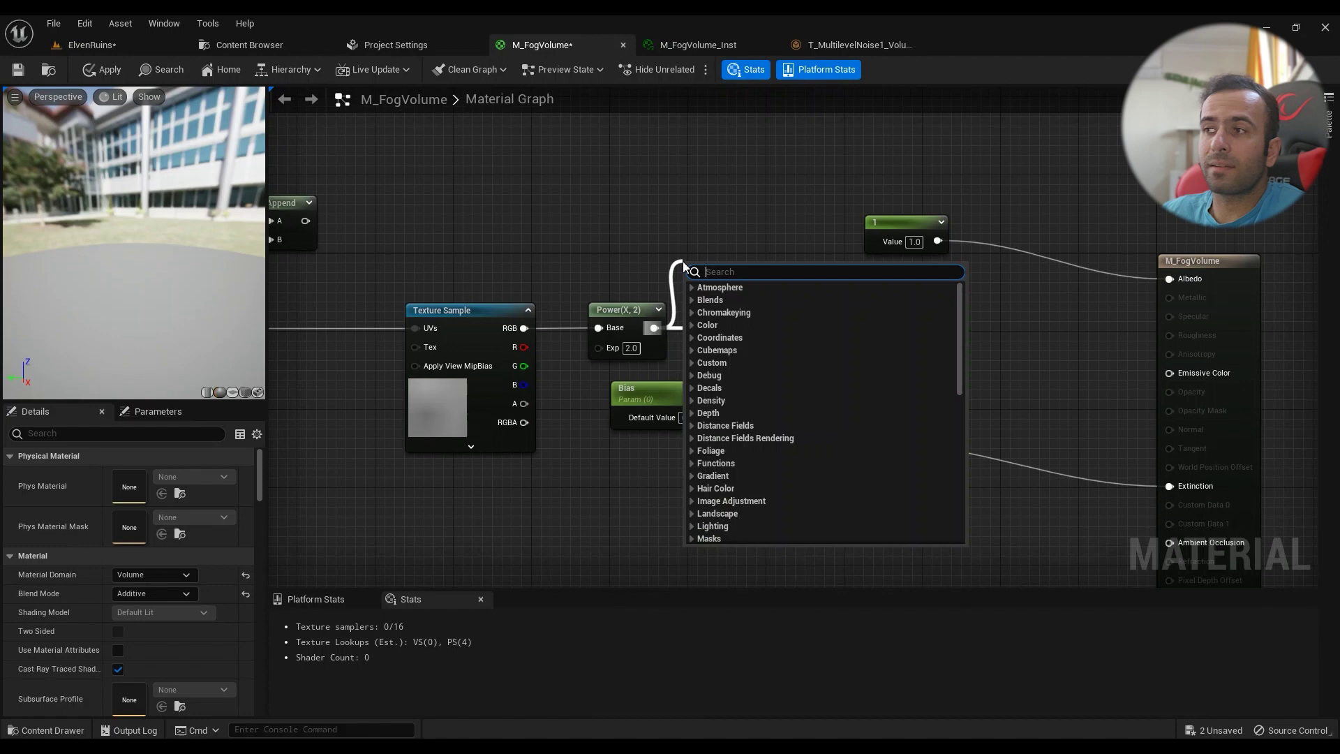
pyautogui.write('add')
pyautogui.click(713, 338)
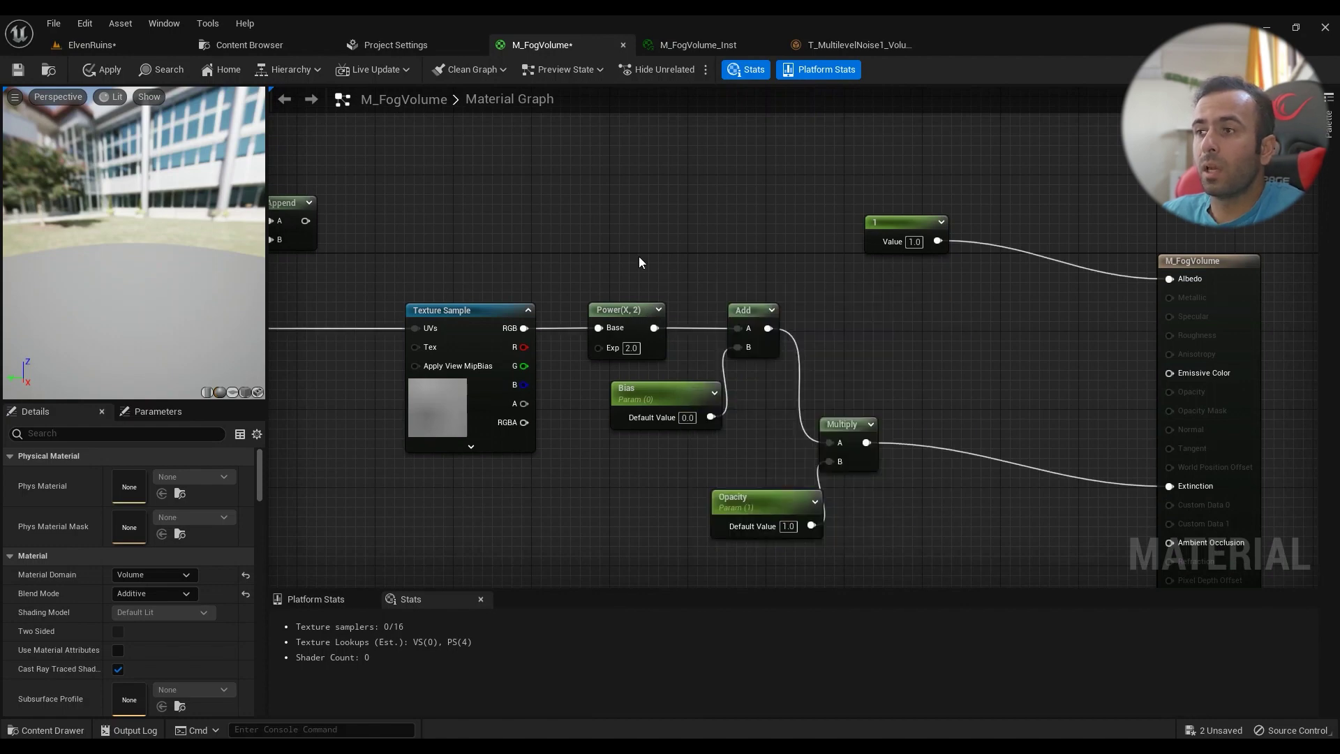
pyautogui.moveTo(638, 257); pyautogui.dragTo(635, 282, button='right')
pyautogui.click(564, 246)
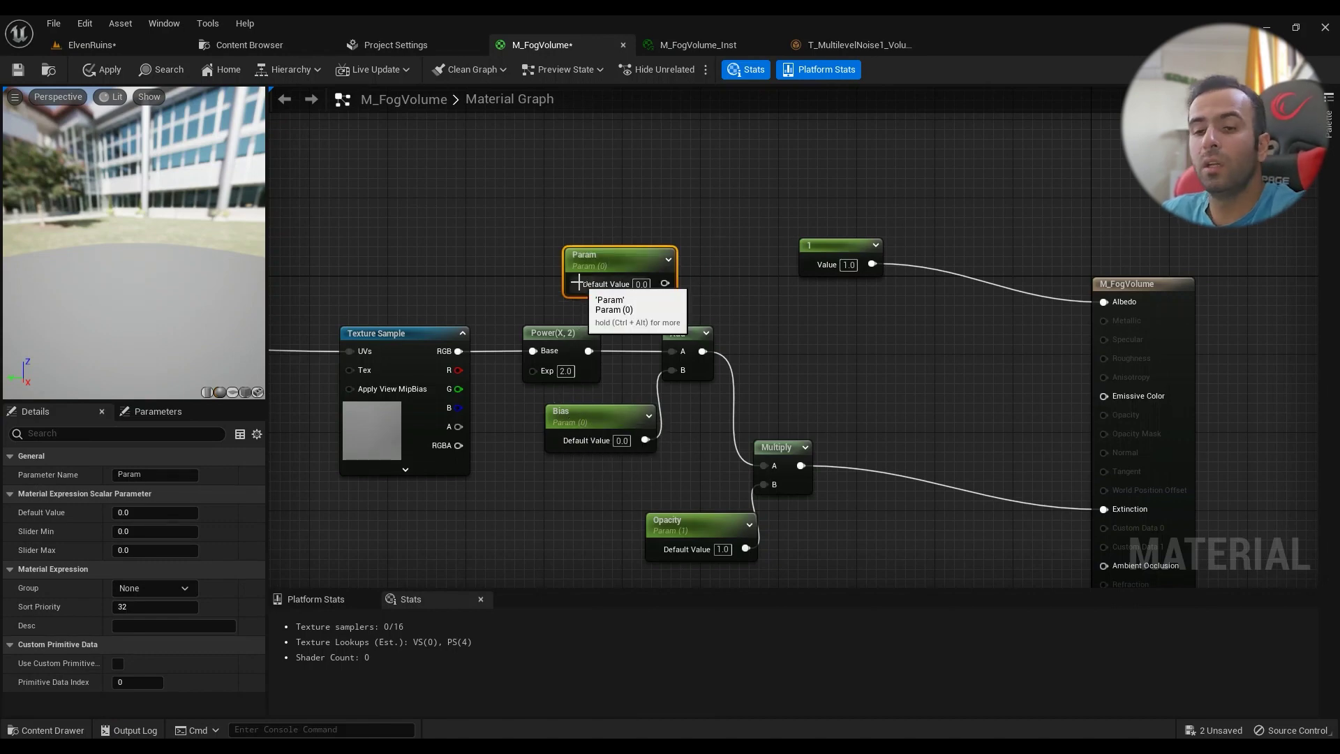
pyautogui.press('Delete')
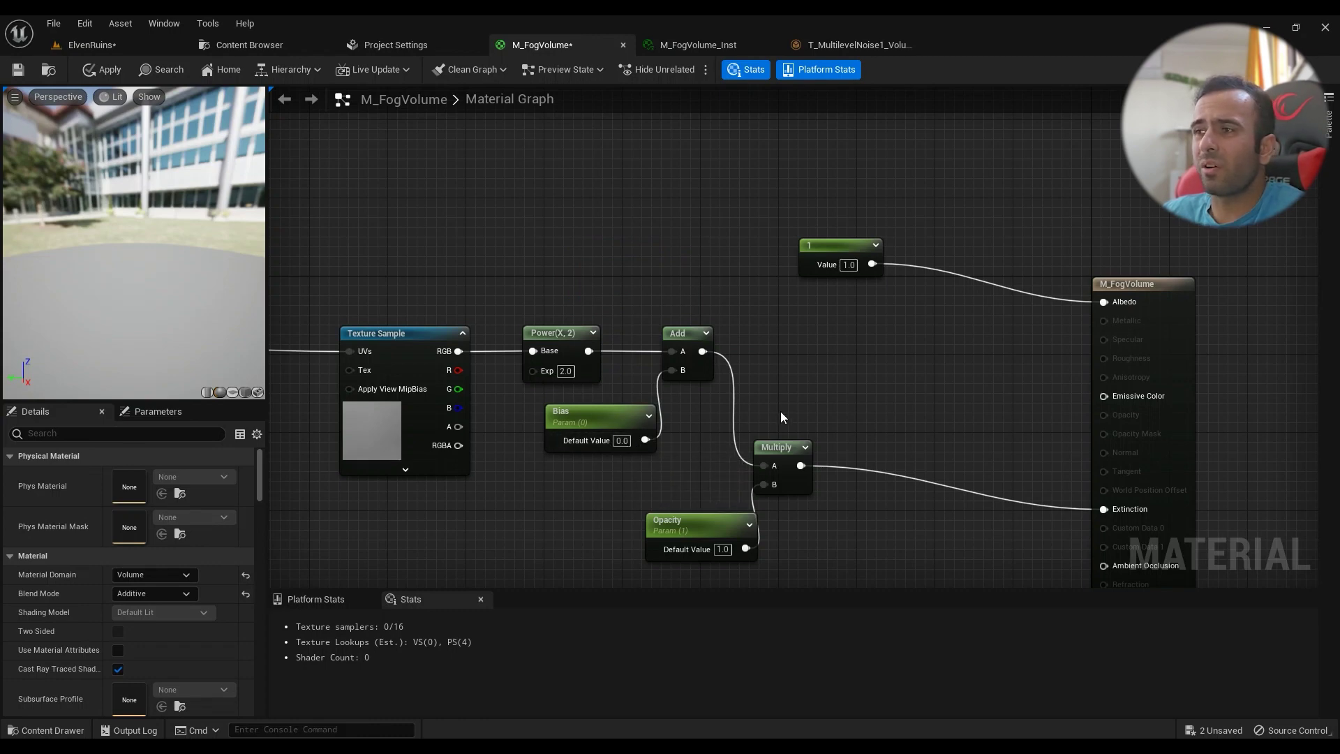
# Step: Move the Opacity parameter farther away from its Multiply node and check the fog in the ElvenRuins level
pyautogui.moveTo(761, 391); pyautogui.dragTo(728, 233, button='right')
pyautogui.scroll(1, 723, 310)
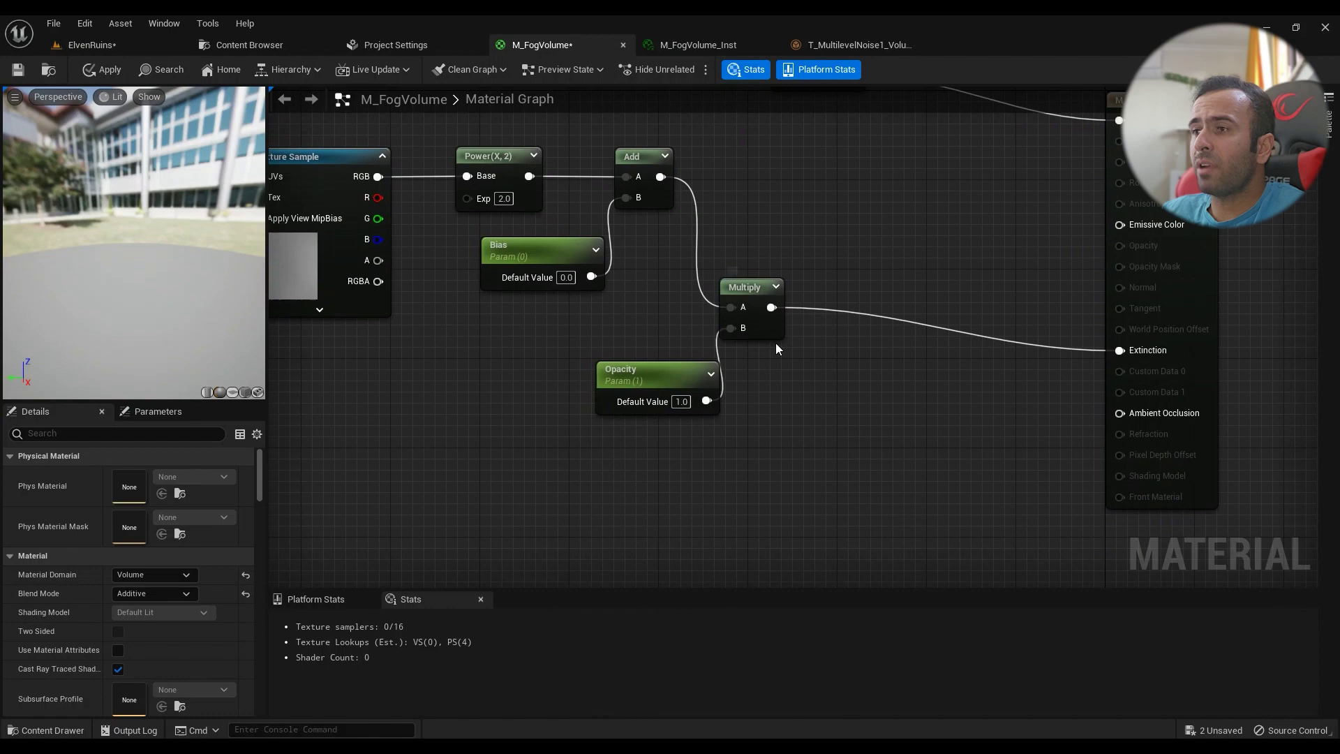
pyautogui.moveTo(679, 372); pyautogui.dragTo(597, 348)
pyautogui.click(98, 45)
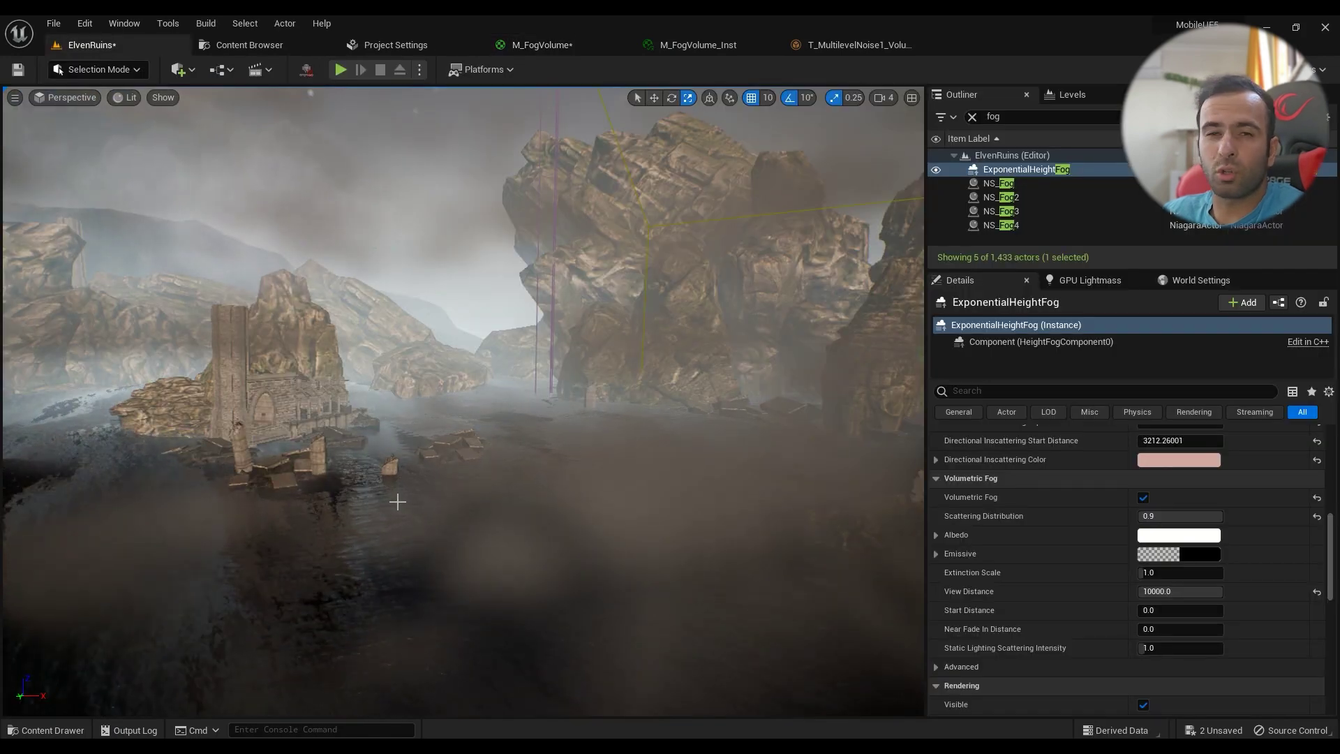
pyautogui.click(545, 46)
# Step: Add a trial Multiply node and scalar parameter near the Opacity branch of M_FogVolume and delete both
pyautogui.moveTo(757, 301); pyautogui.dragTo(732, 339, button='right')
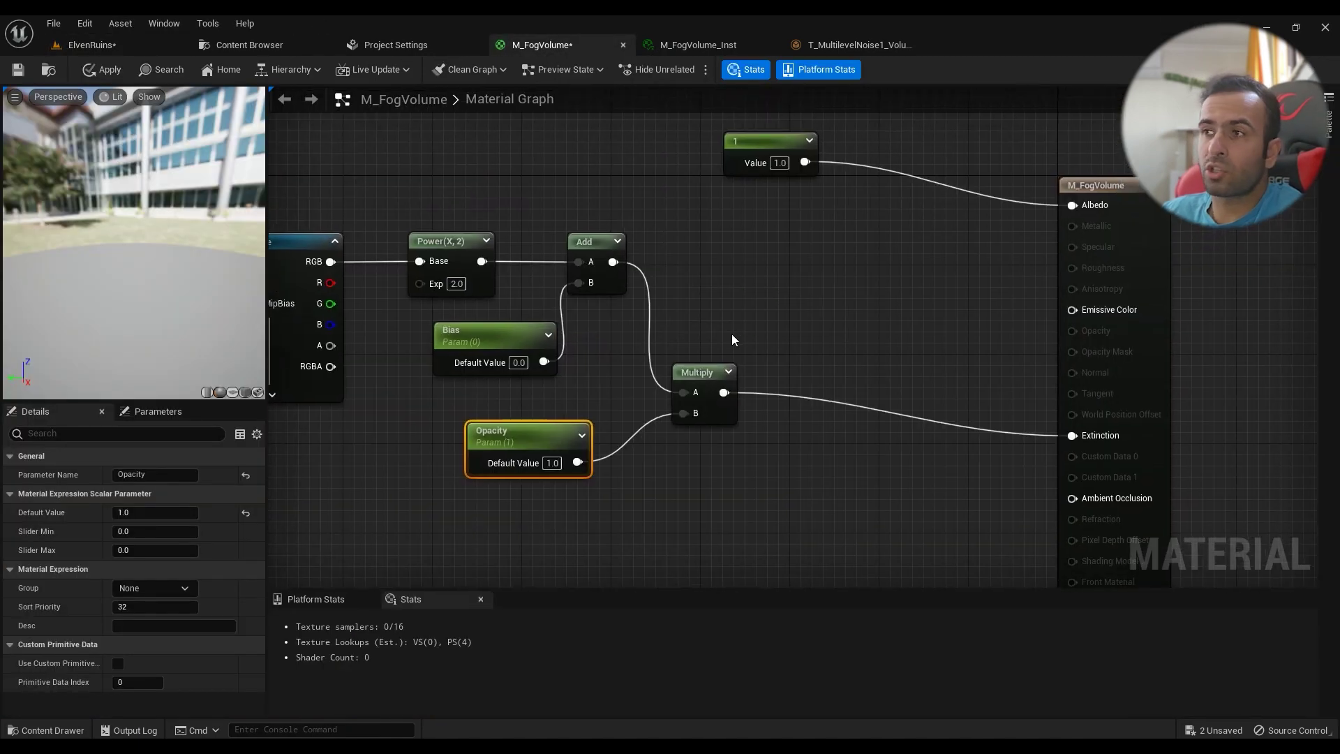
pyautogui.click(690, 264)
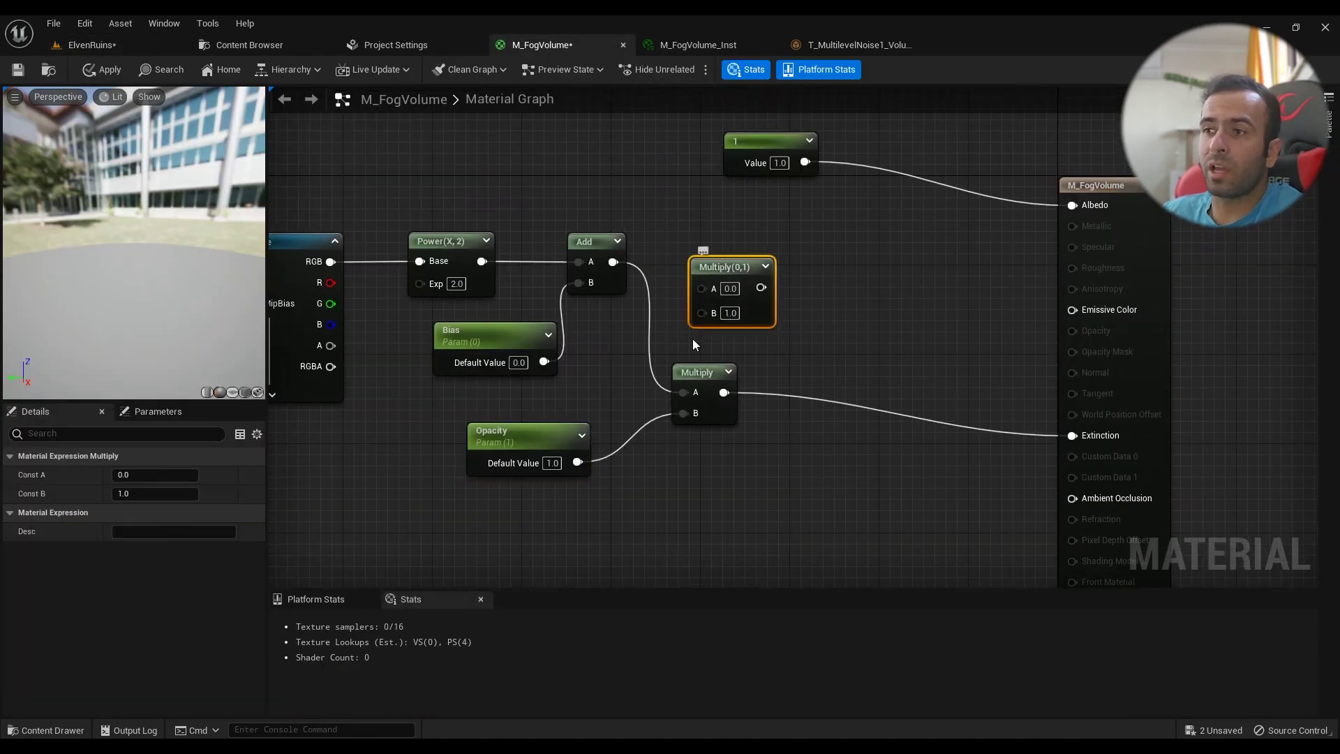
pyautogui.click(543, 515)
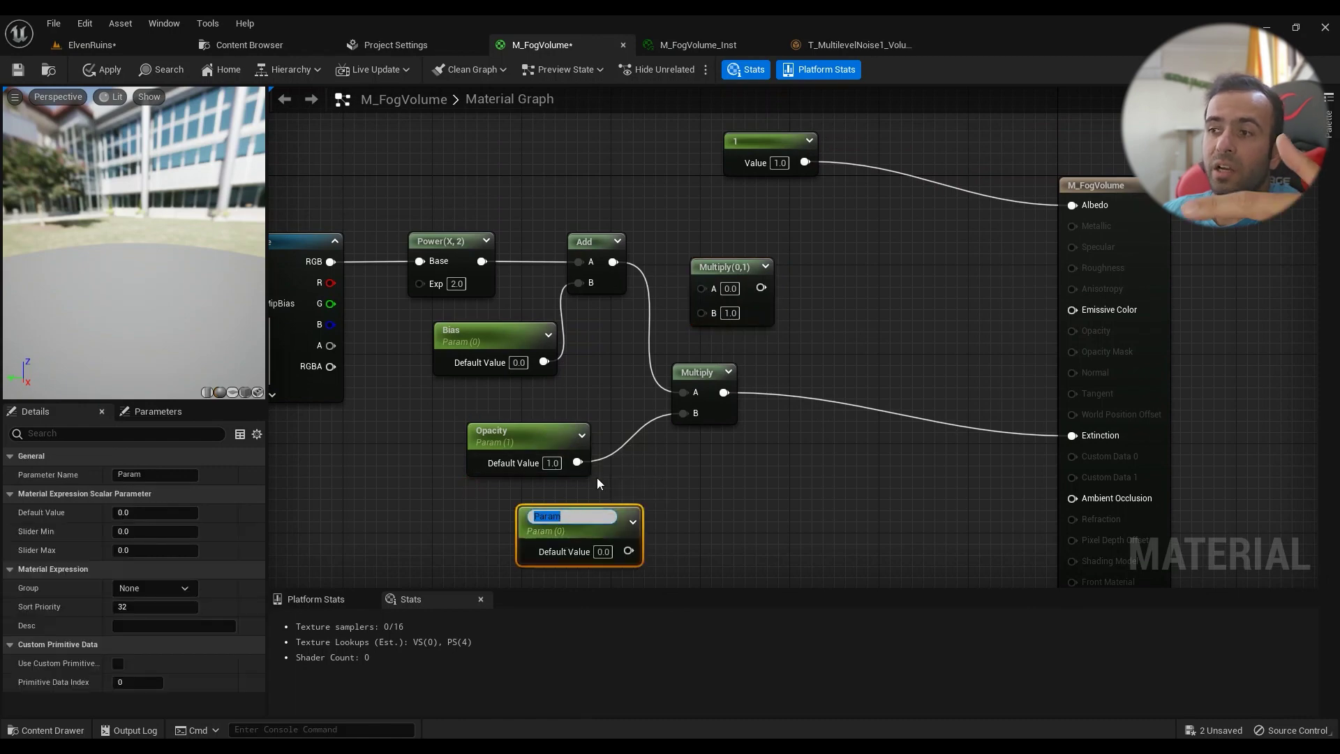
pyautogui.press('Escape')
pyautogui.press('Delete')
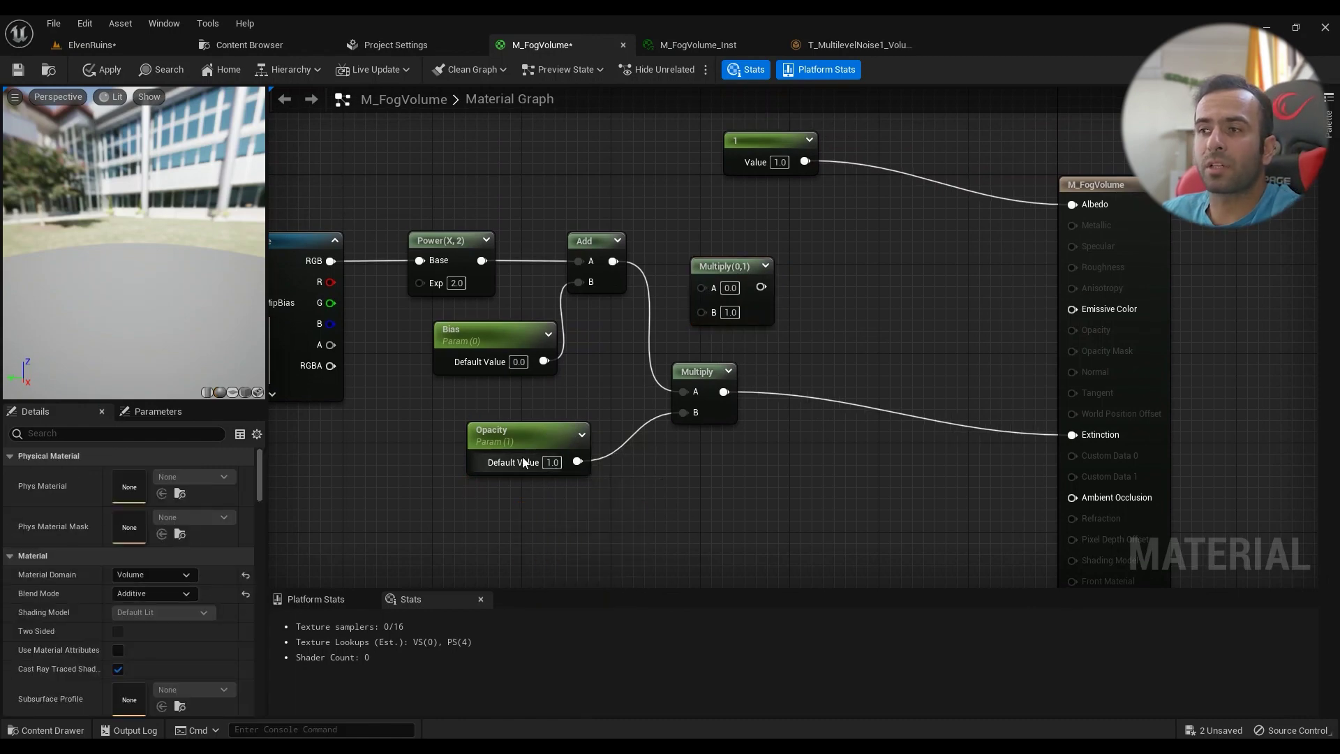
pyautogui.click(722, 268)
pyautogui.press('Delete')
# Step: Examine the M_FogVolume output node's Extinction input and the Material Domain and Blend Mode options without changing them
pyautogui.moveTo(758, 396); pyautogui.dragTo(664, 372, button='right')
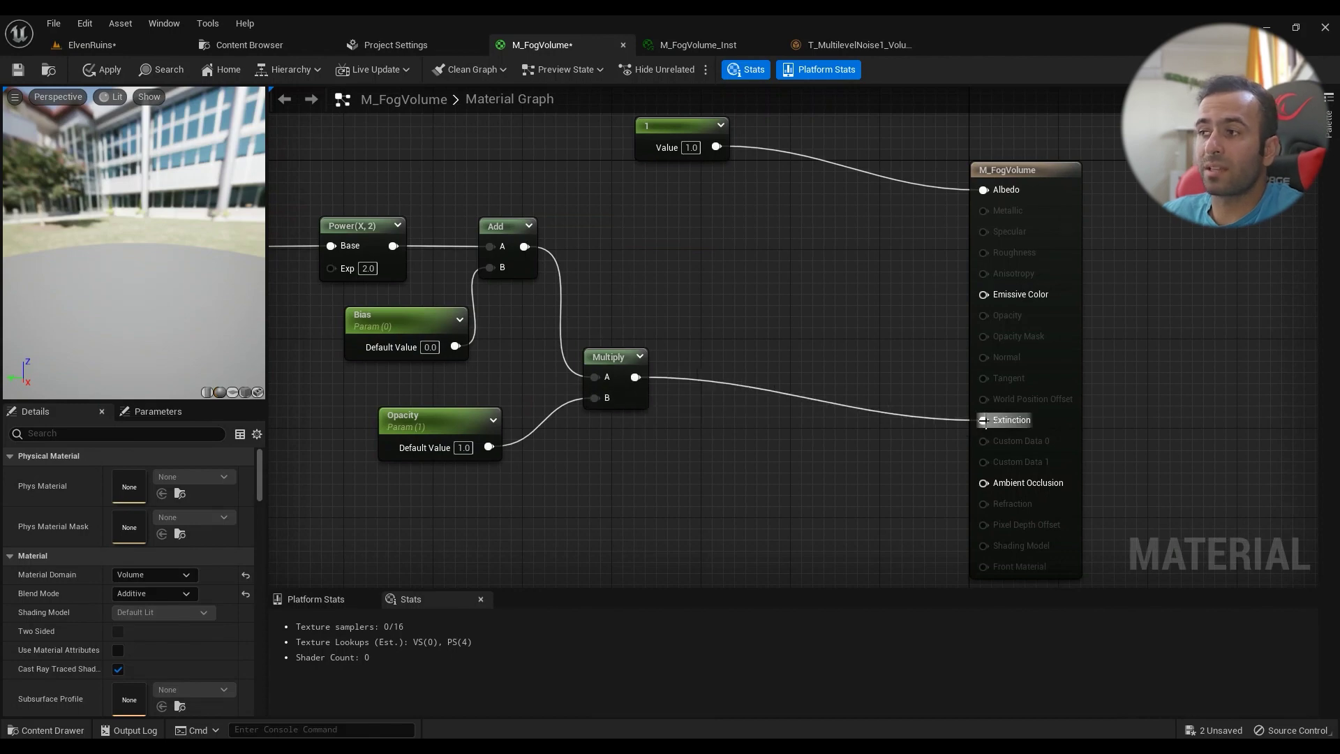
pyautogui.moveTo(873, 404); pyautogui.dragTo(677, 391, button='right')
pyautogui.click(872, 260)
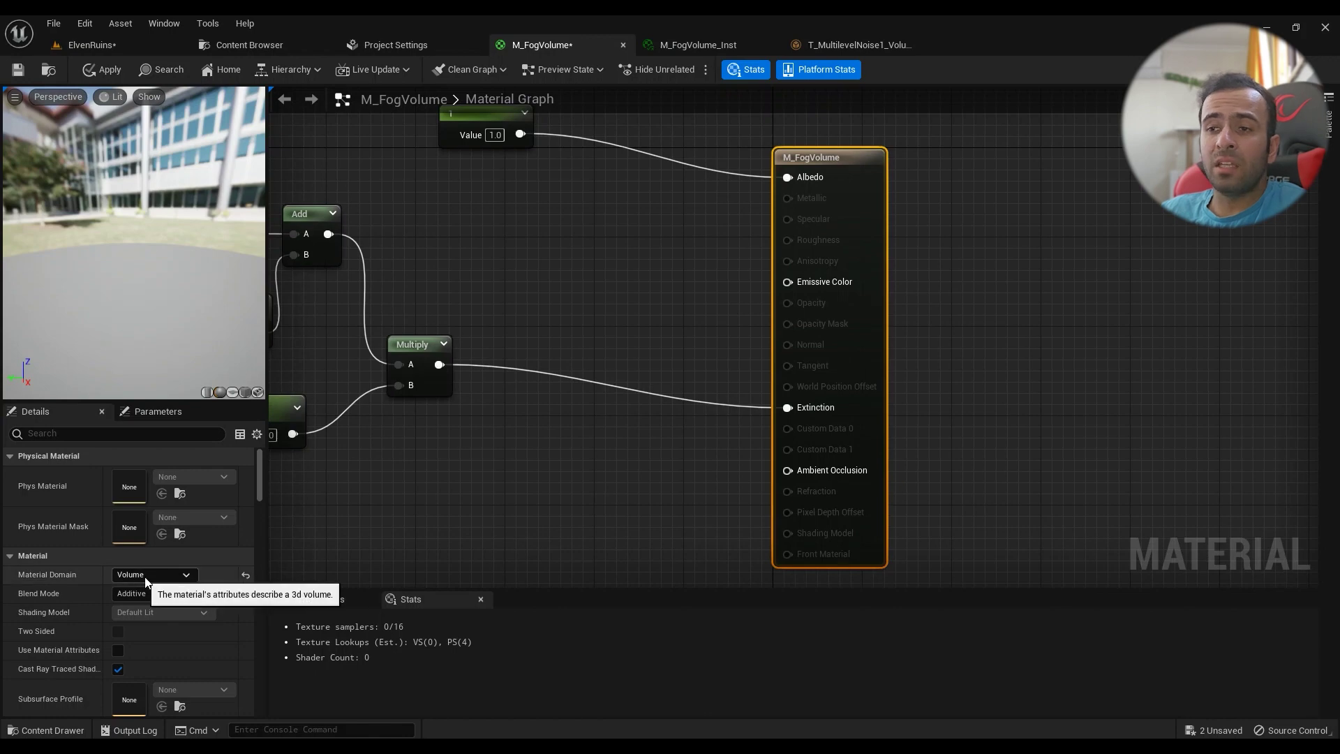
pyautogui.click(165, 575)
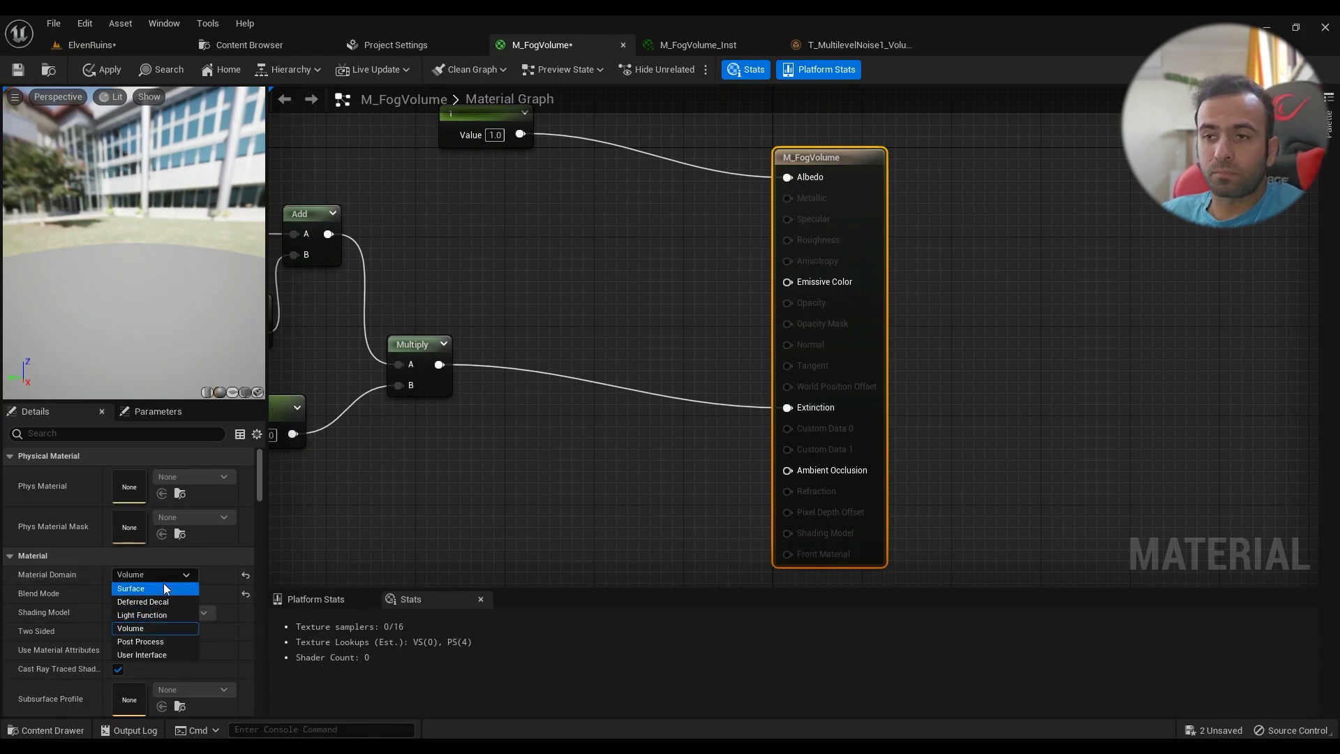
pyautogui.click(156, 570)
pyautogui.click(163, 595)
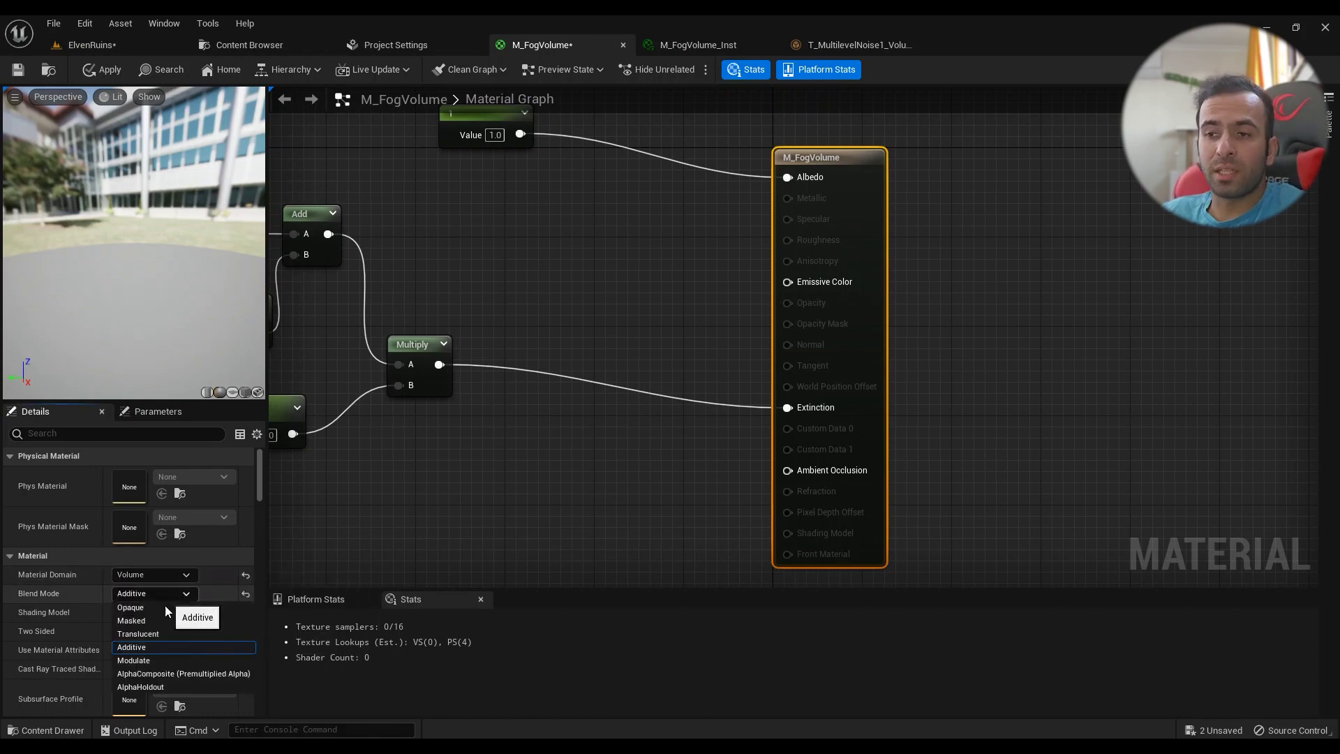
pyautogui.click(56, 593)
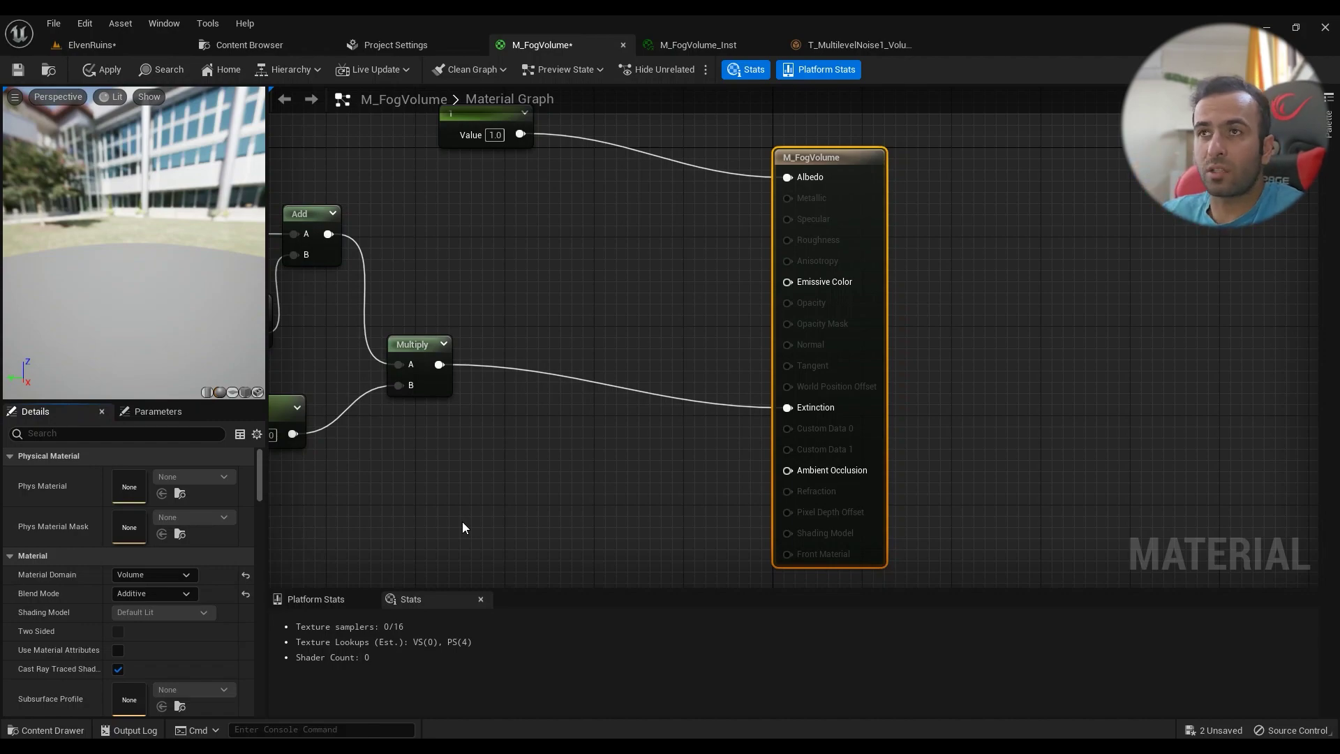
# Step: View the fog in the ElvenRuins level and examine the T_MultilevelNoise1 volume texture's settings
pyautogui.click(124, 40)
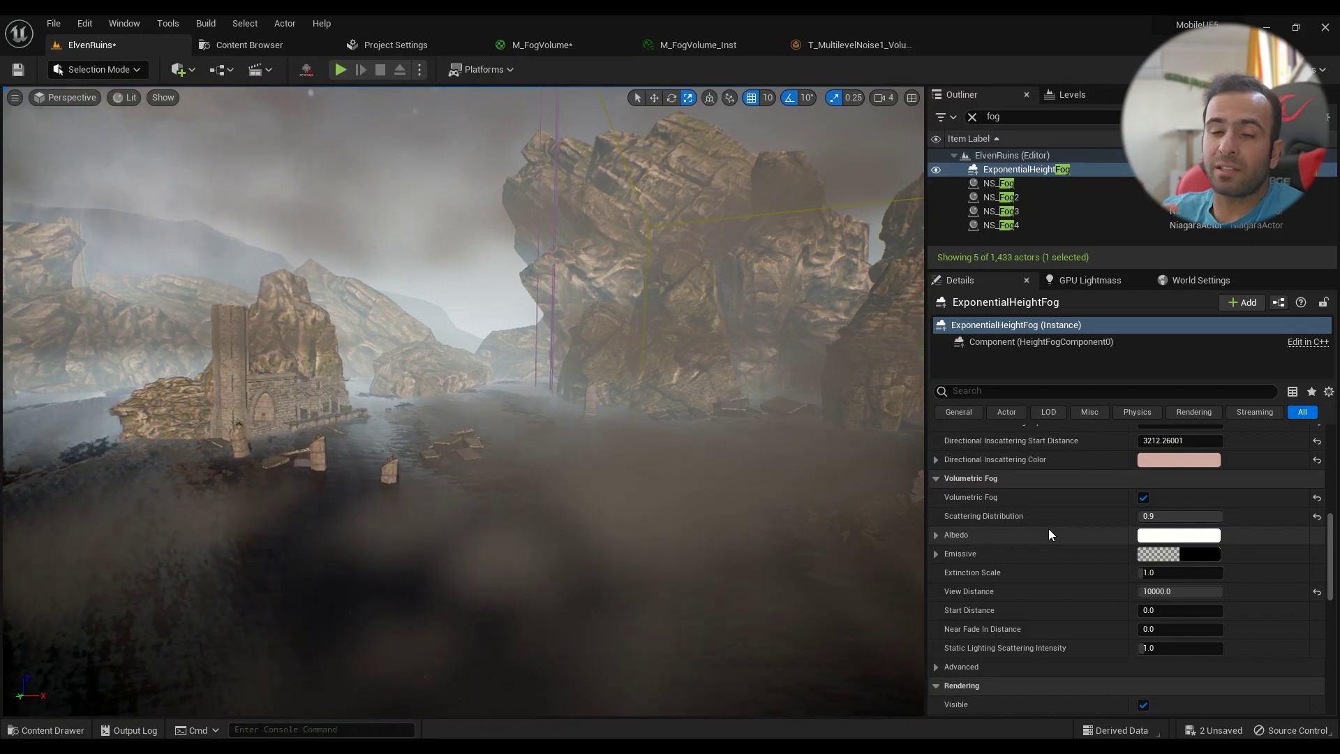
pyautogui.click(868, 47)
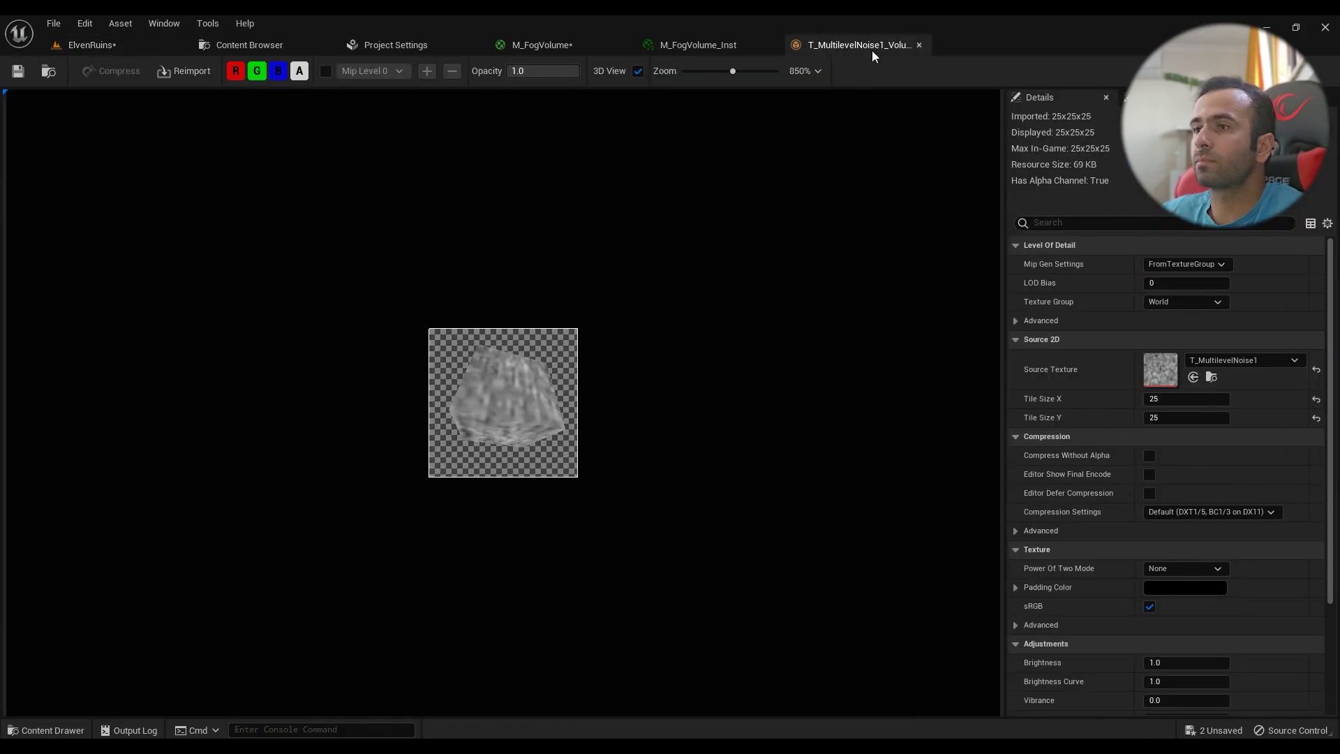
pyautogui.click(756, 45)
# Step: Add a constant with value 1 below the Albedo constant in M_FogVolume and delete it
pyautogui.click(537, 48)
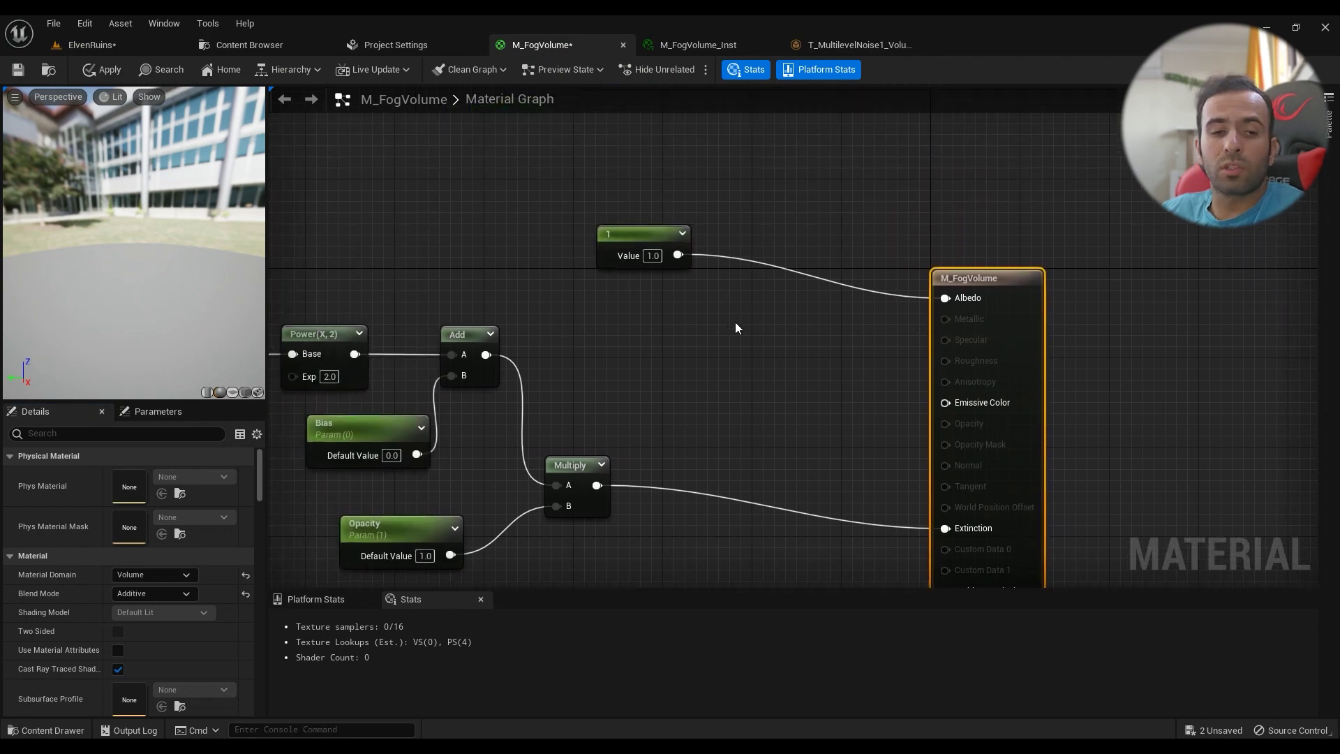
pyautogui.click(688, 311)
pyautogui.click(745, 347)
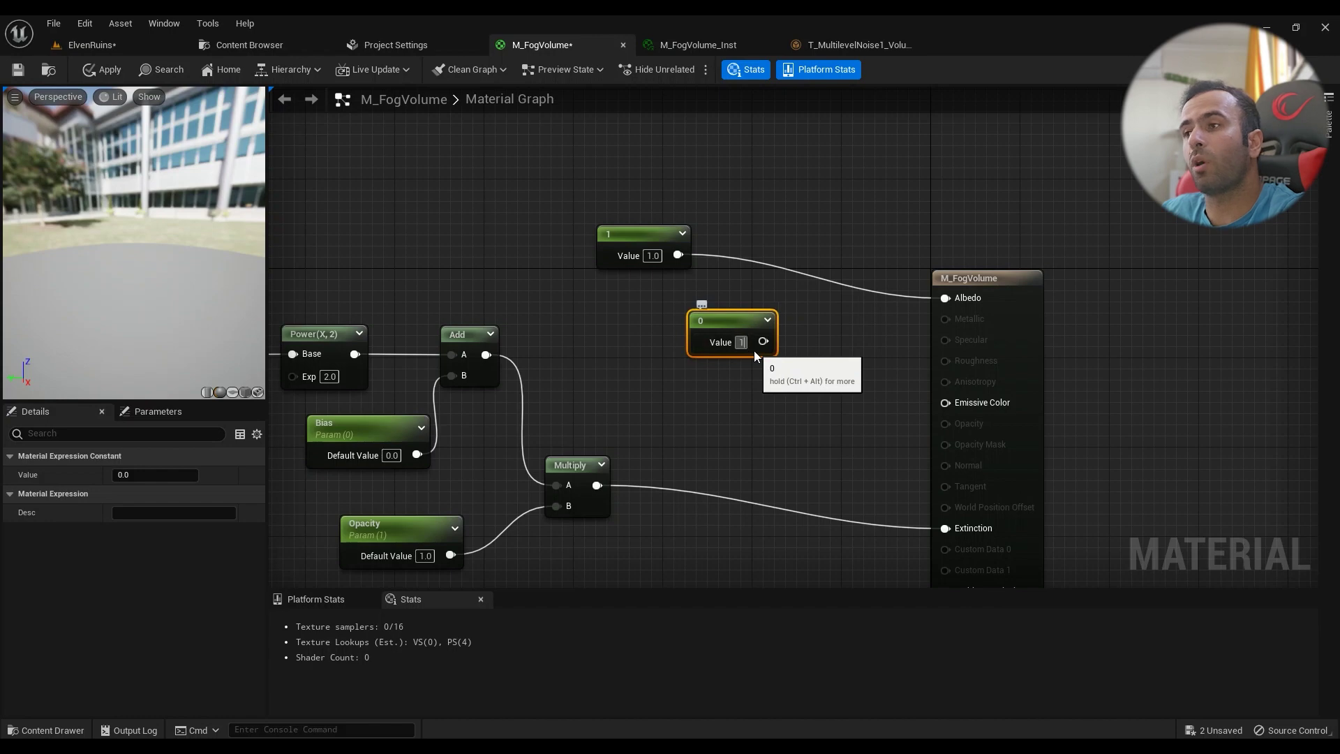
pyautogui.write('1')
pyautogui.press('Return')
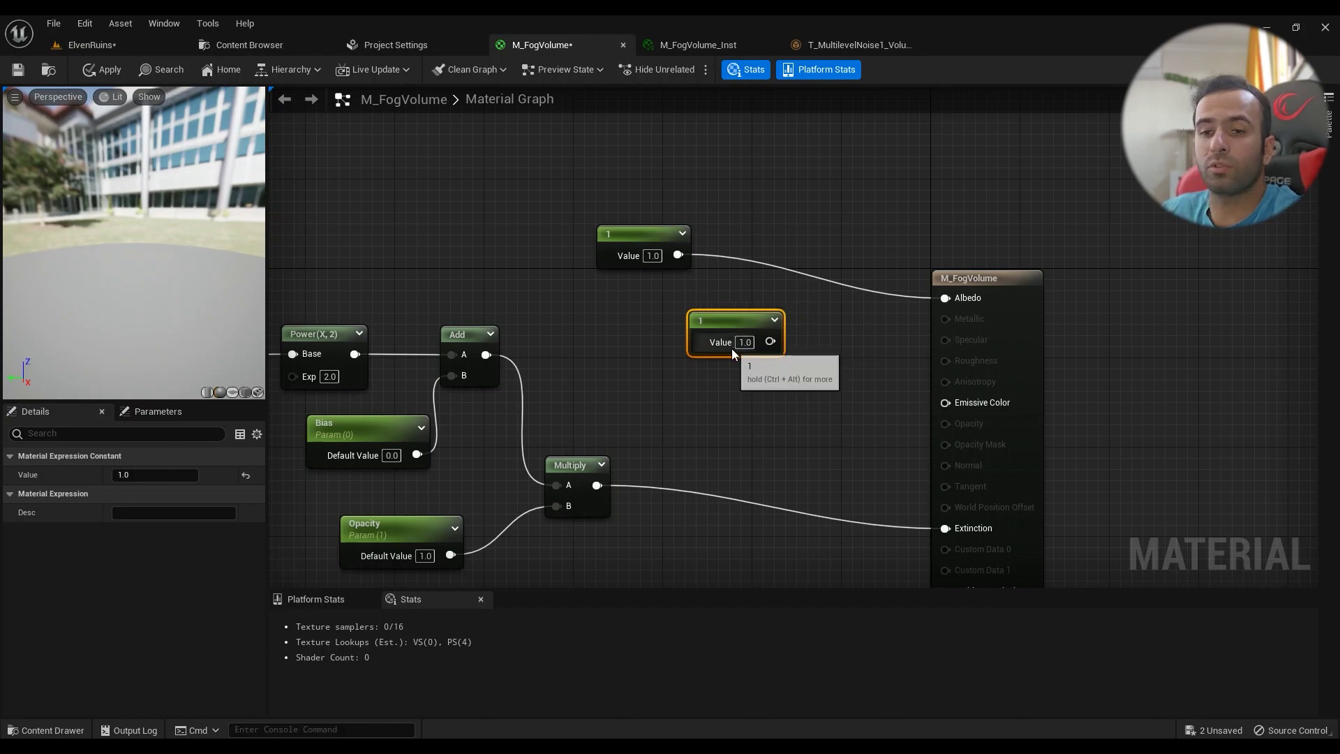
pyautogui.press('Delete')
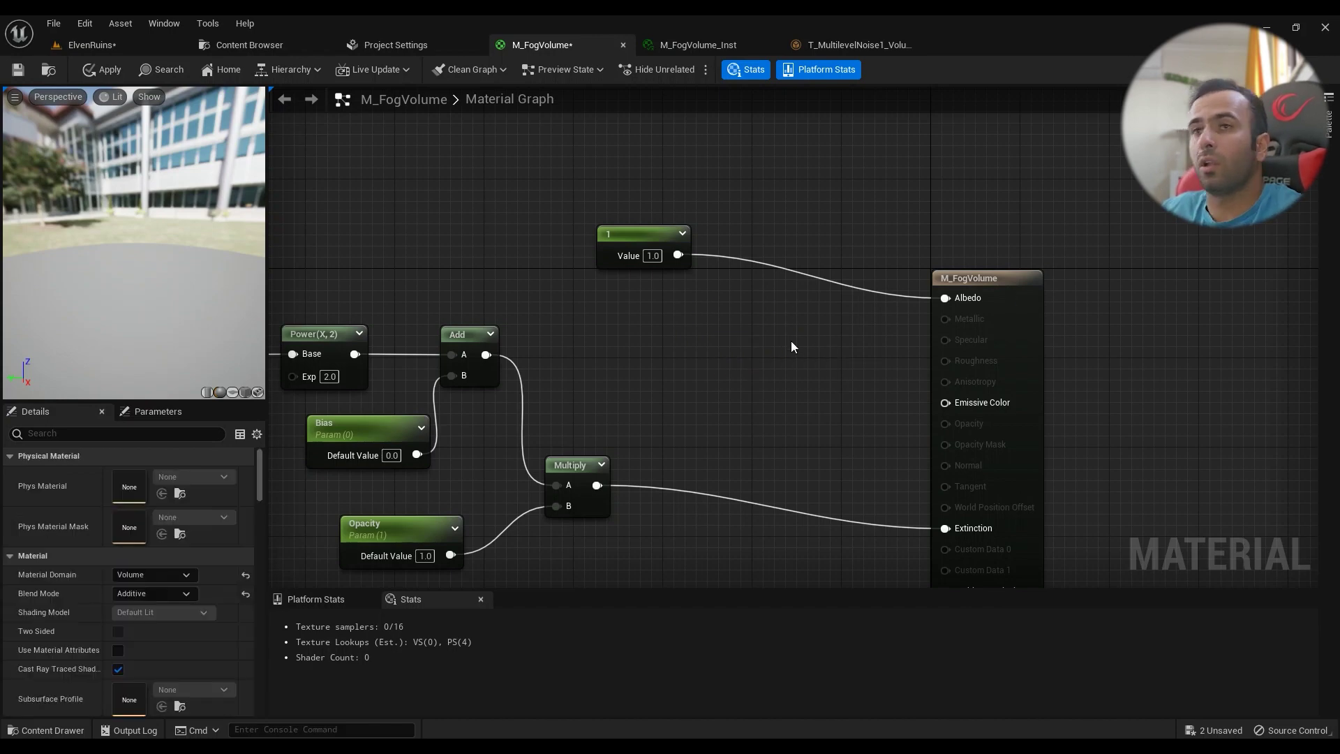
# Step: Apply the M_FogVolume material edits, look around the fog in the ElvenRuins level, and return to the material graph
pyautogui.click(105, 72)
pyautogui.click(102, 48)
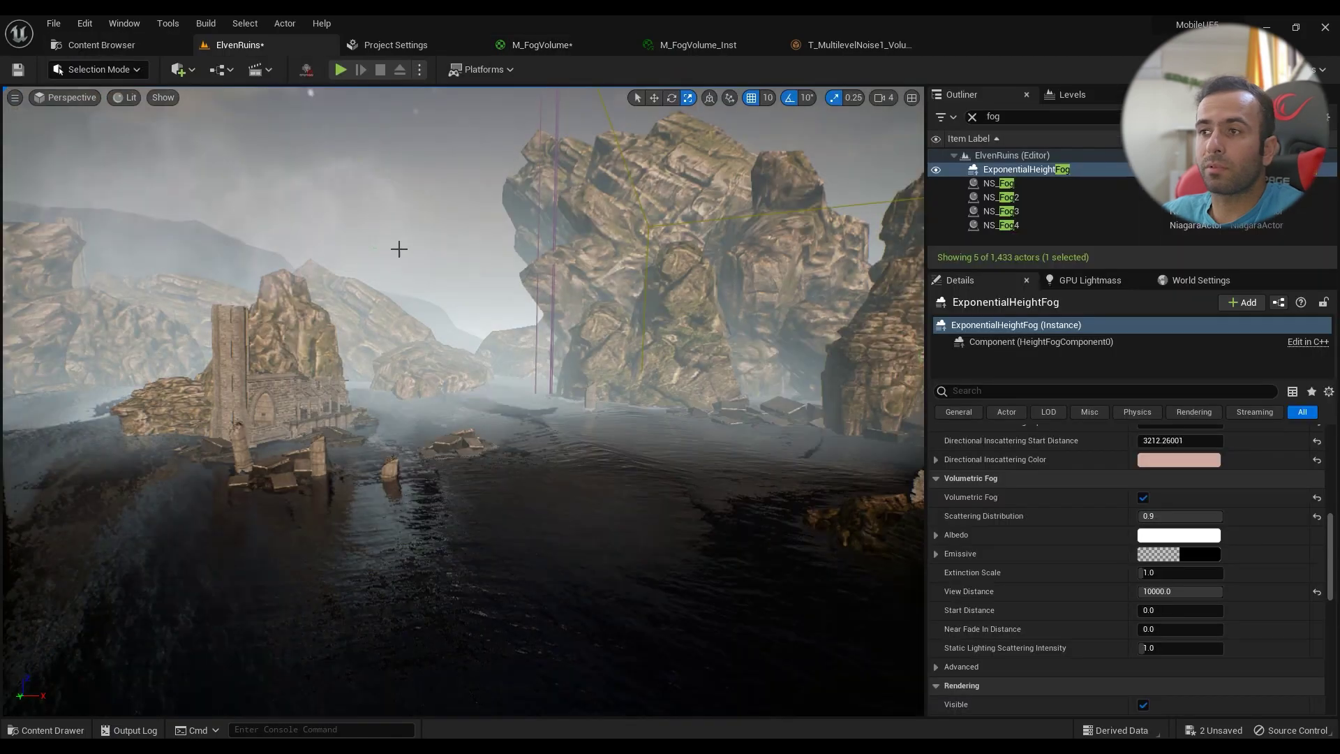
pyautogui.moveTo(518, 349); pyautogui.dragTo(819, 374, button='right')
pyautogui.click(555, 47)
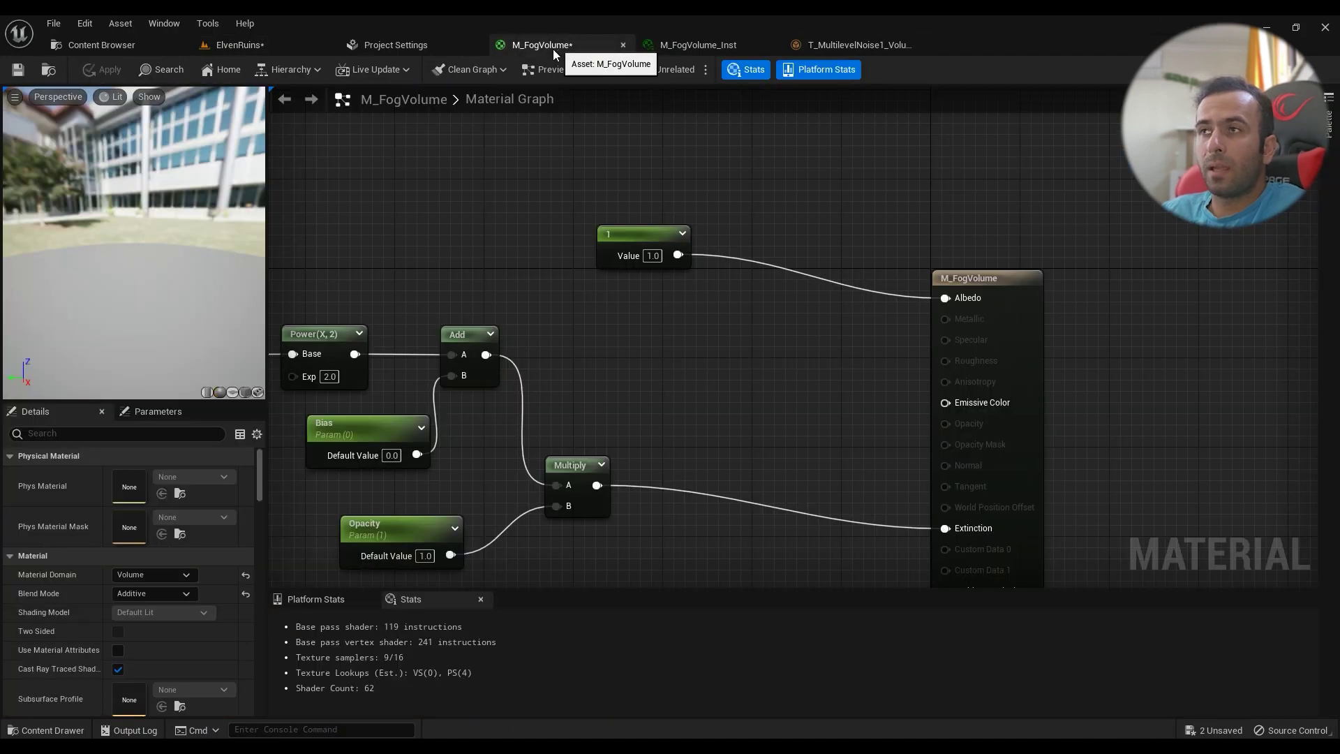
# Step: Open the M_FogVolume_Inst material instance in a floating window over the ElvenRuins level and locate its asset in the Textures folder
pyautogui.click(49, 71)
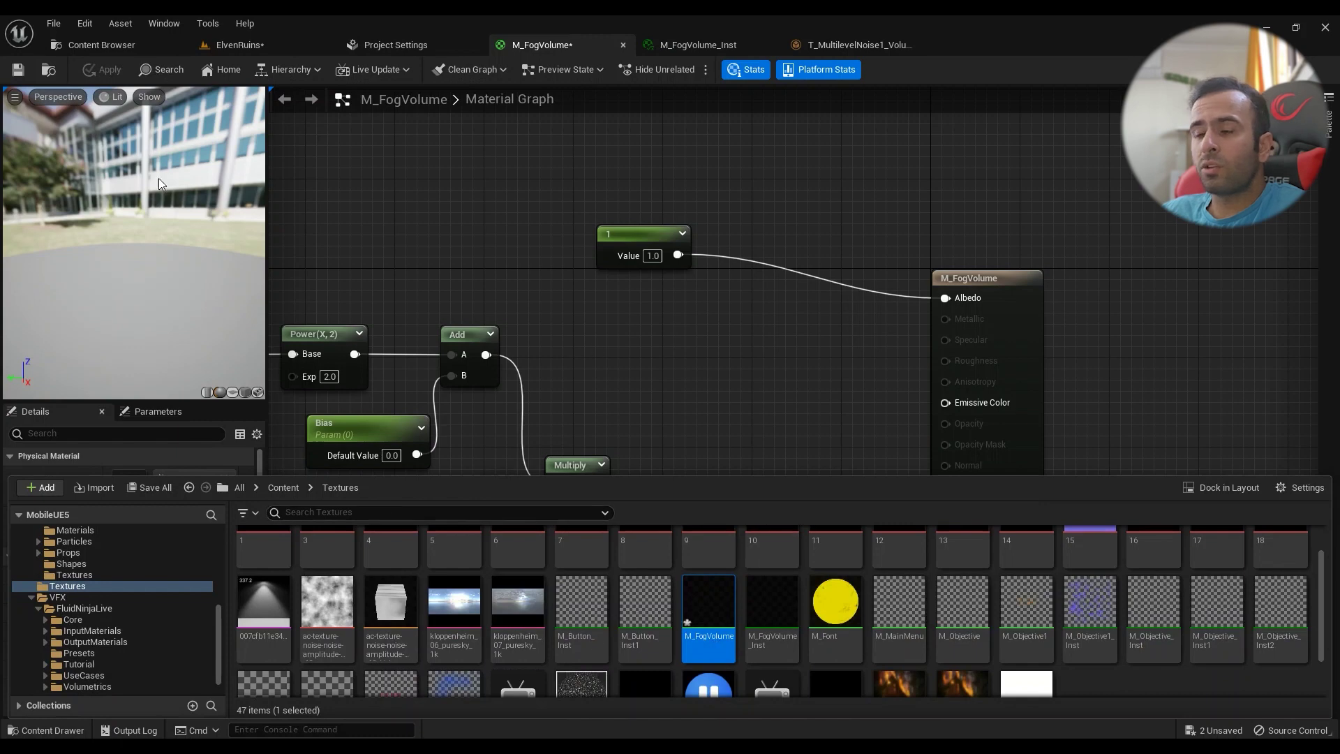
pyautogui.rightClick(713, 618)
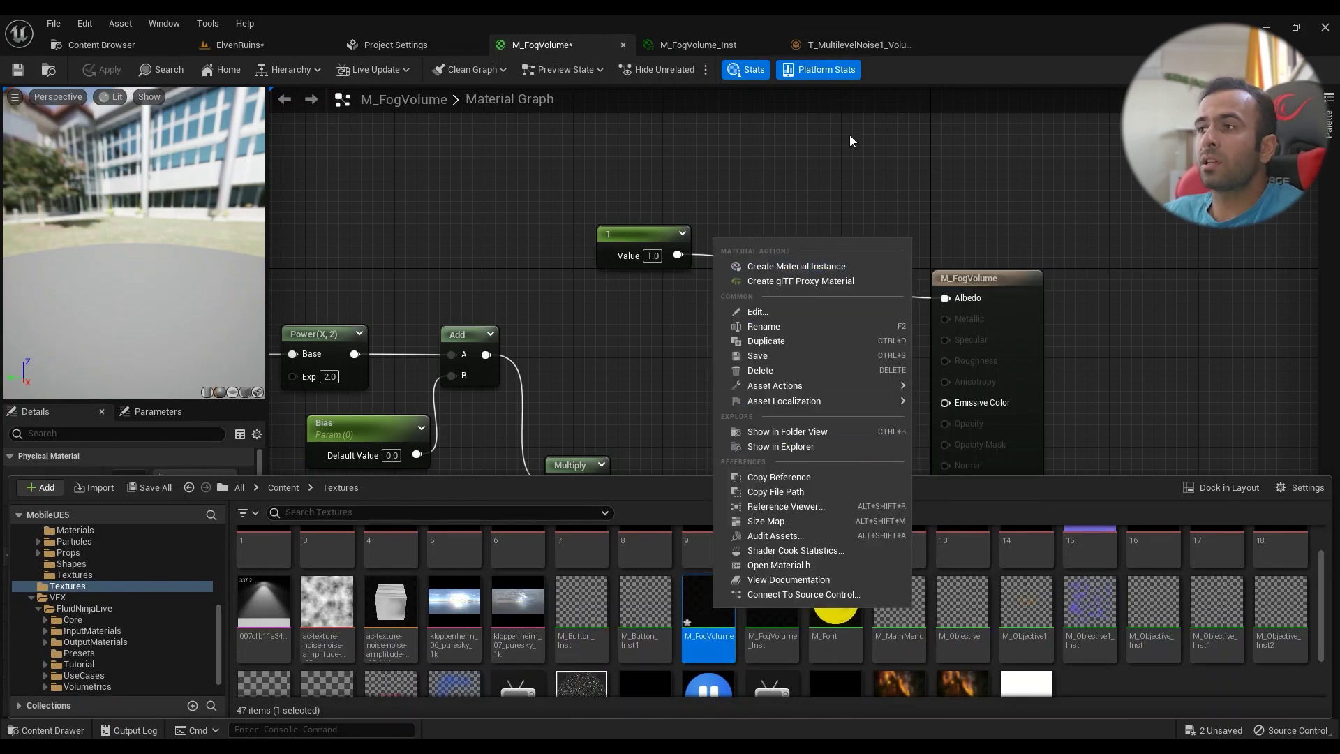
pyautogui.doubleClick(770, 630)
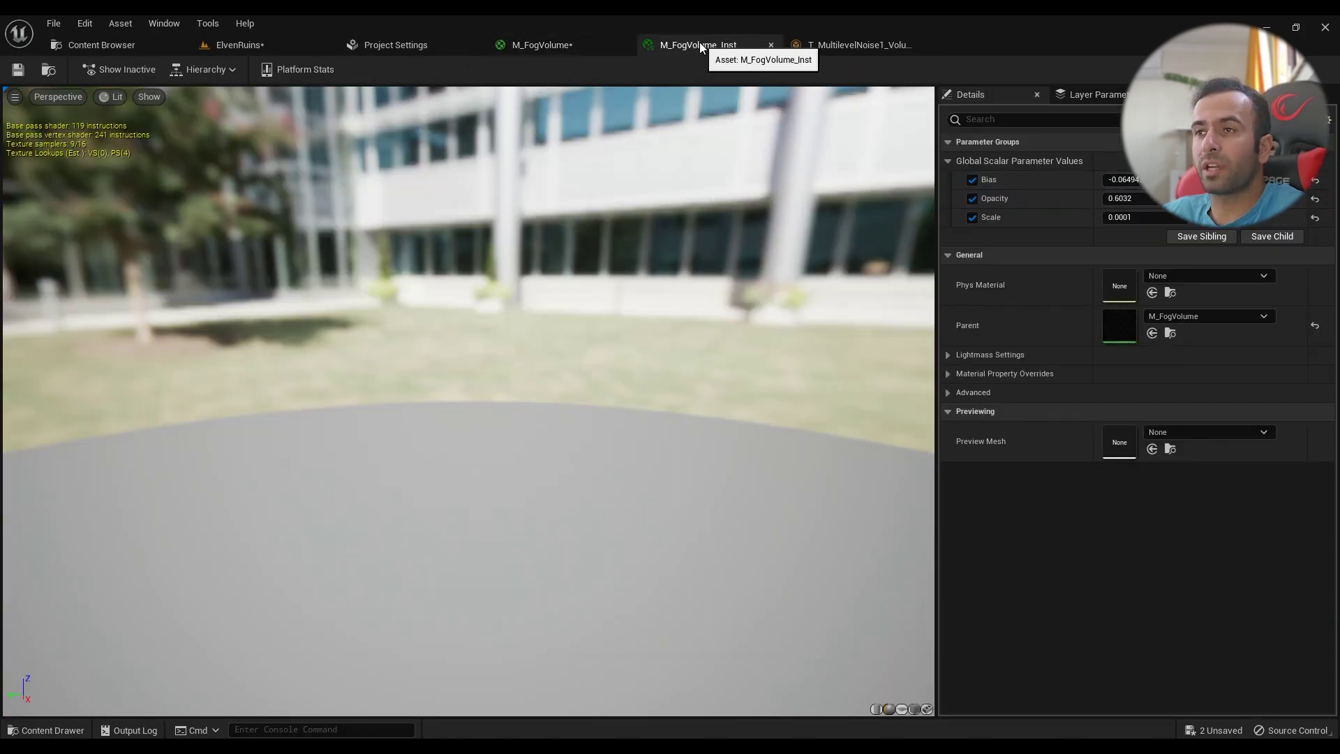
pyautogui.moveTo(700, 46); pyautogui.dragTo(877, 365)
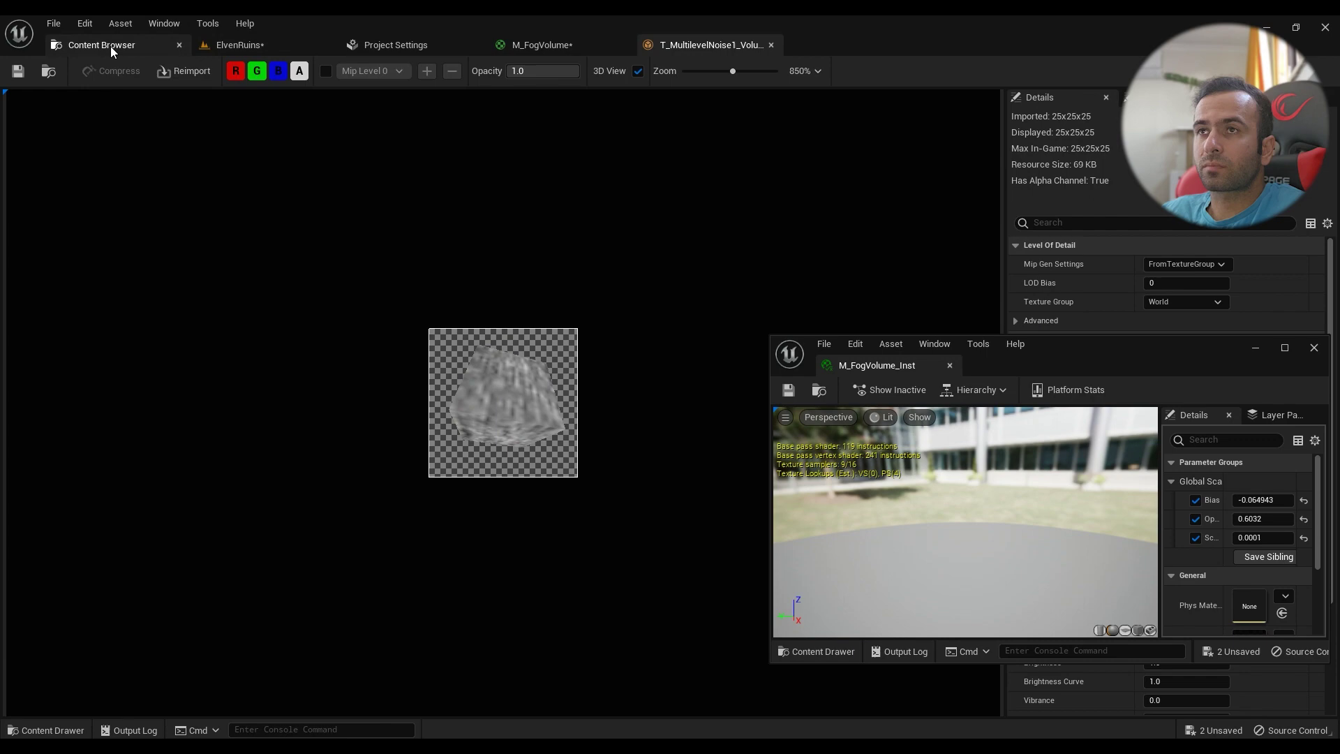
pyautogui.click(278, 49)
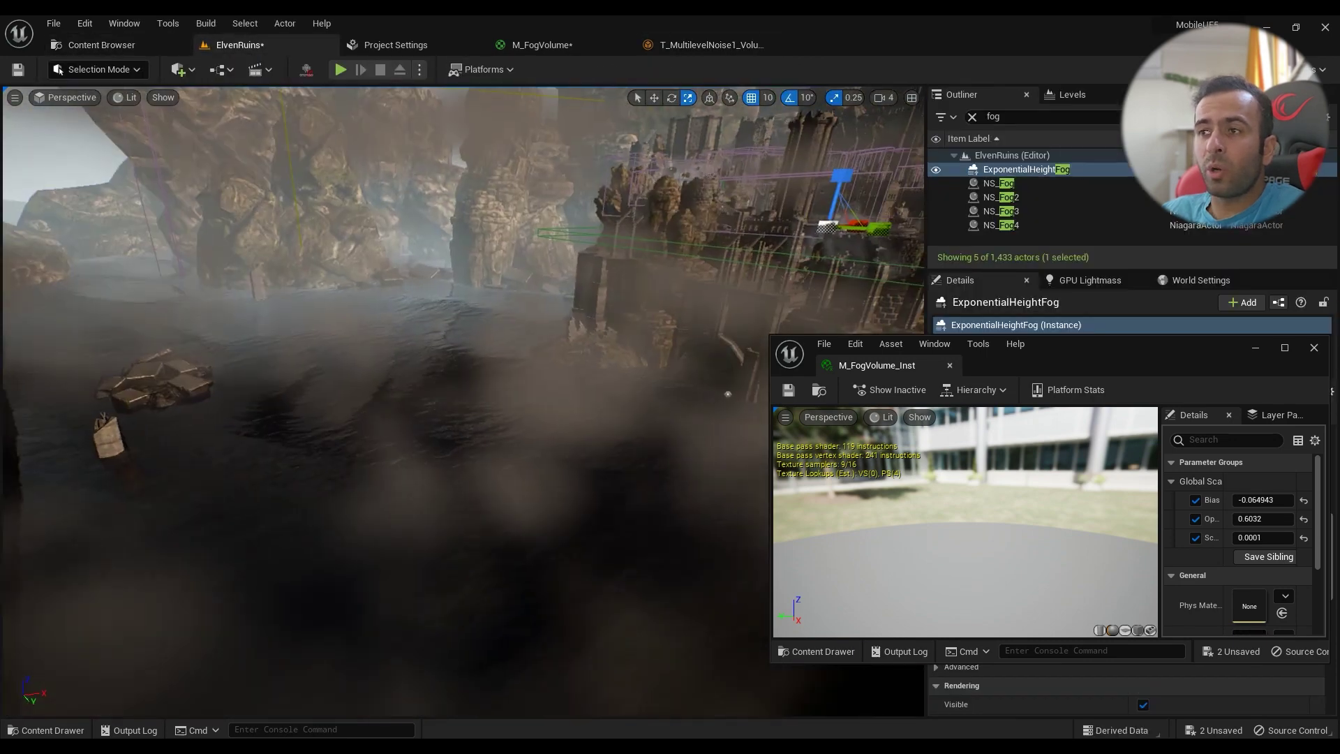
pyautogui.click(820, 391)
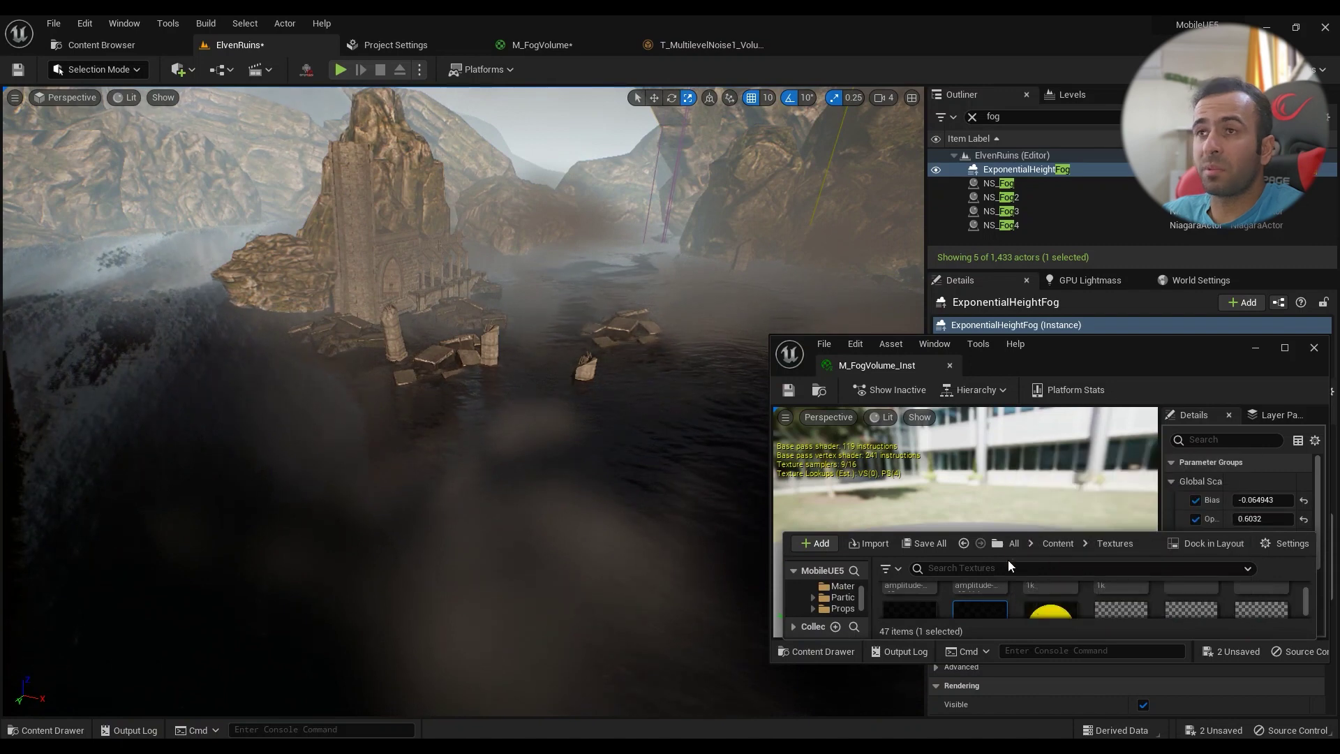
# Step: Place a Cube shape in the ElvenRuins level and assign M_FogVolume_Inst as its Element 0 material
pyautogui.click(177, 69)
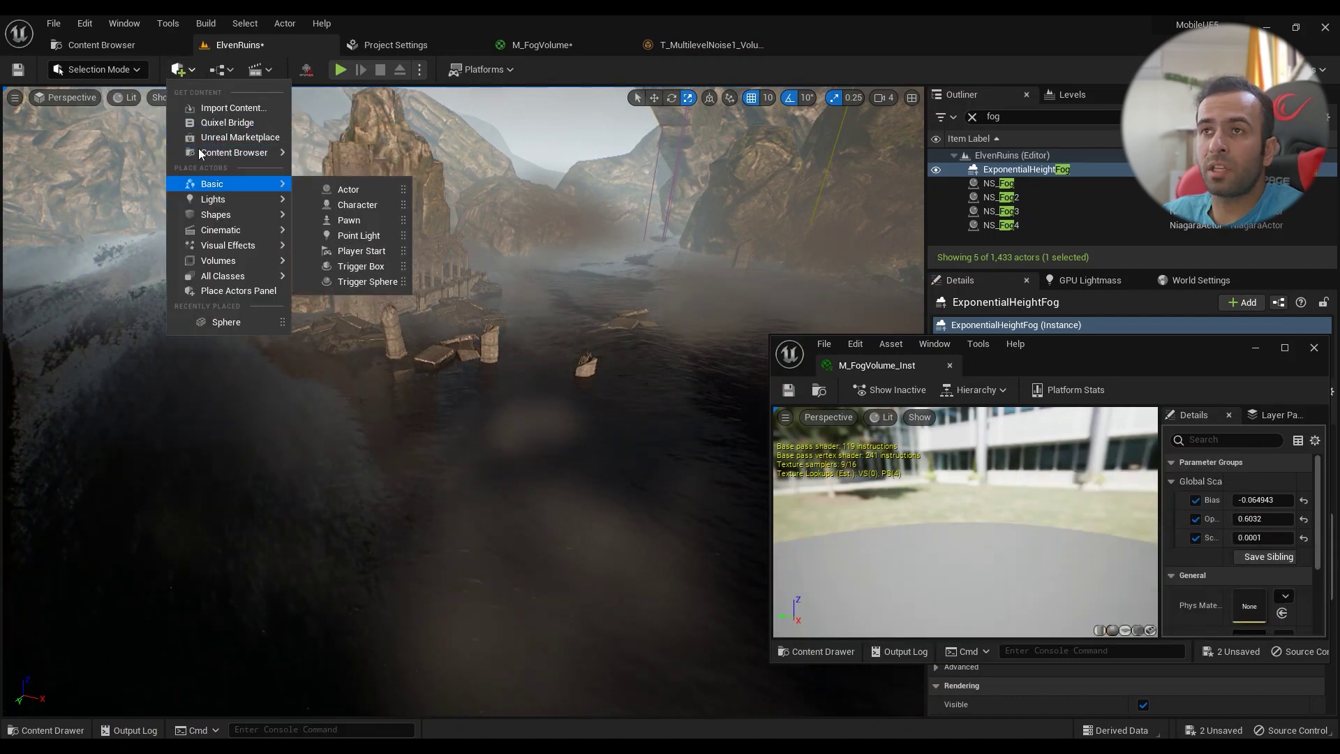
pyautogui.moveTo(205, 214)
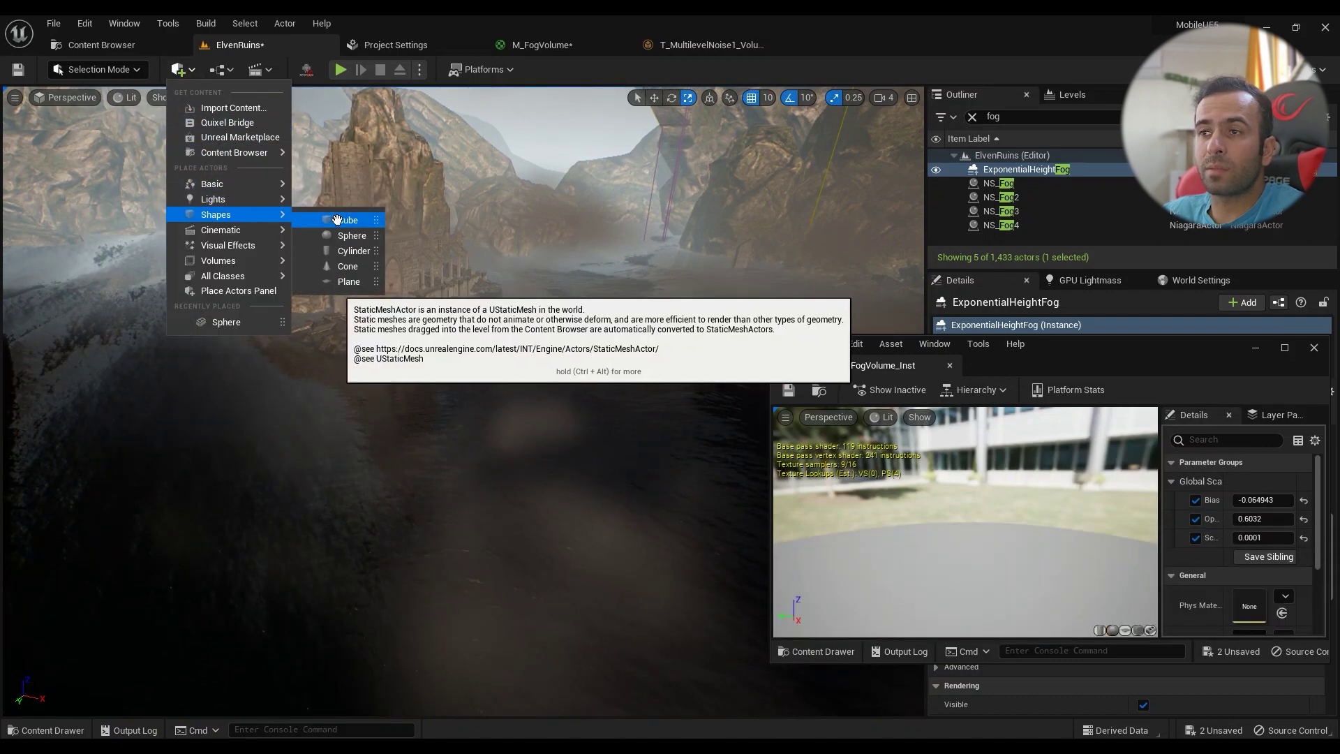
pyautogui.moveTo(328, 216); pyautogui.dragTo(255, 457)
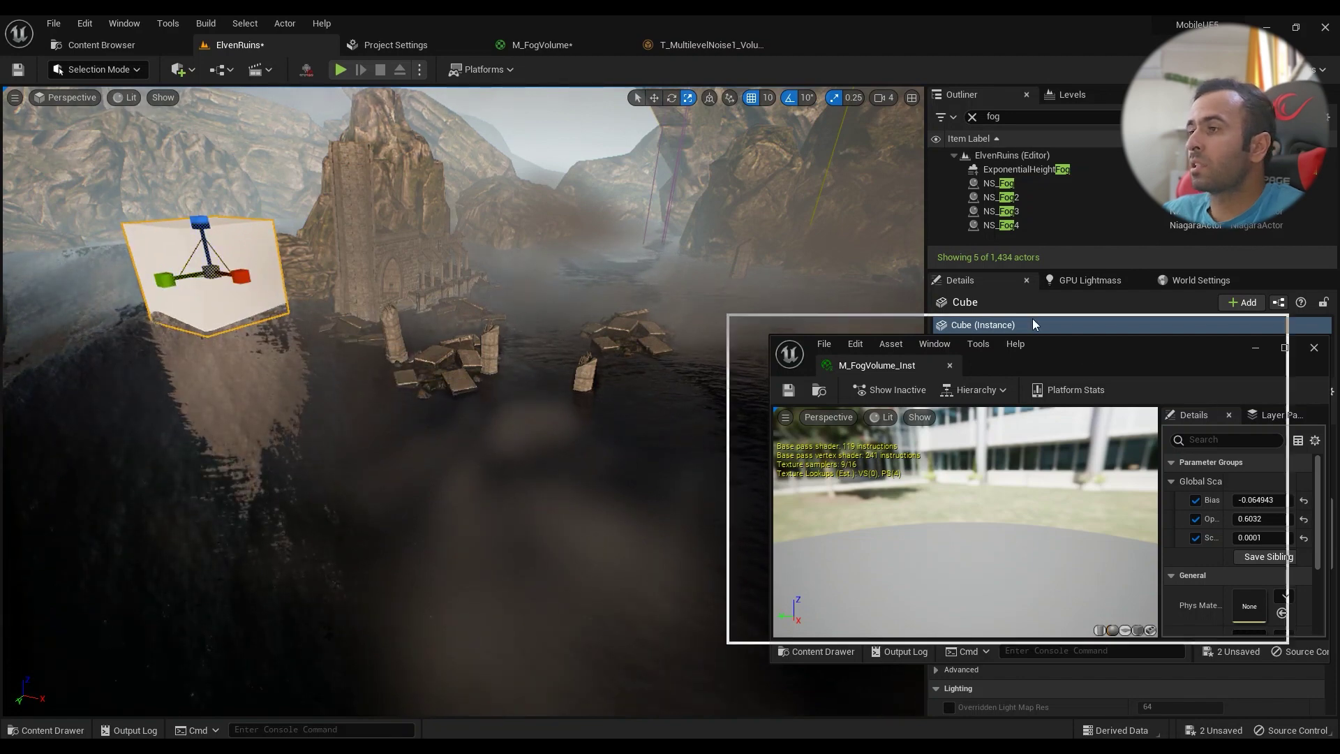
pyautogui.moveTo(1033, 346); pyautogui.dragTo(645, 177)
pyautogui.scroll(5, 1086, 539)
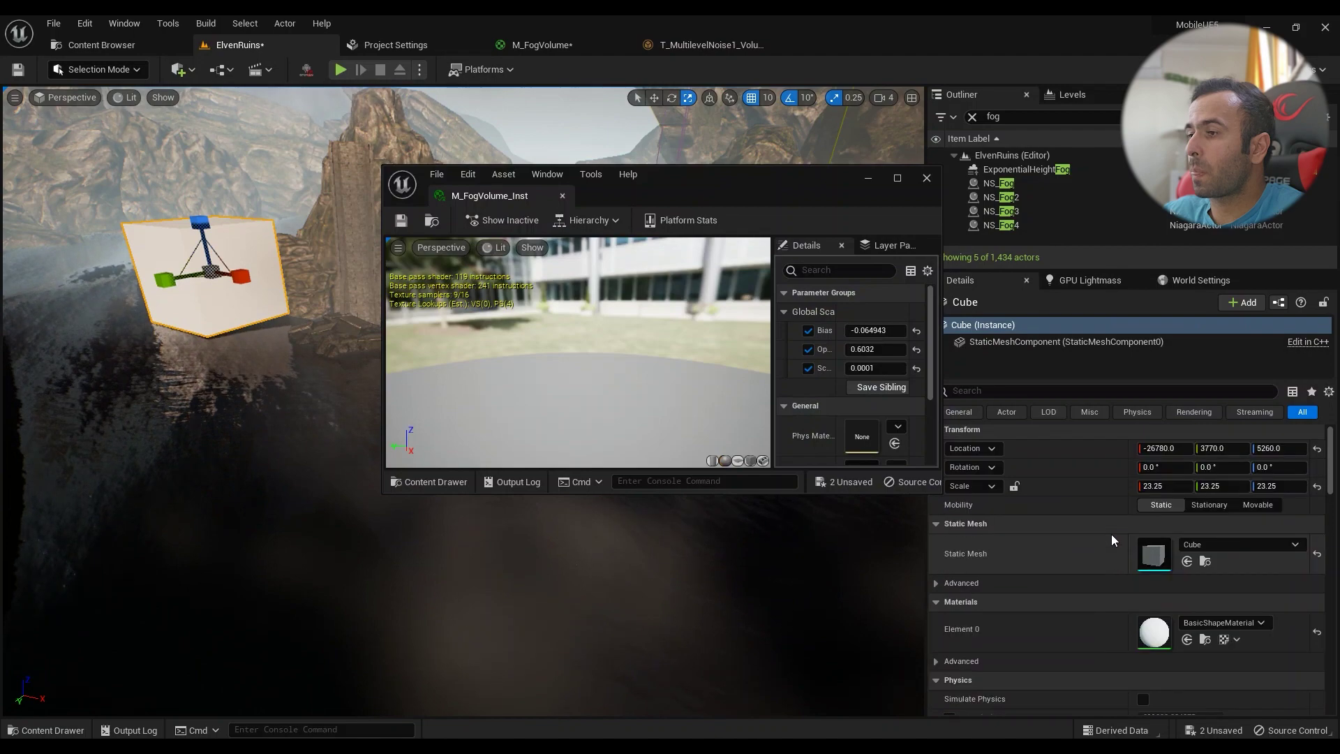
pyautogui.click(1186, 639)
# Step: Move the fog cube along the Y axis to a location of 5250
pyautogui.press('w')
pyautogui.moveTo(488, 593); pyautogui.dragTo(663, 600, button='right')
pyautogui.press('w')
pyautogui.moveTo(325, 427); pyautogui.dragTo(204, 444)
pyautogui.moveTo(279, 545); pyautogui.dragTo(199, 565, button='right')
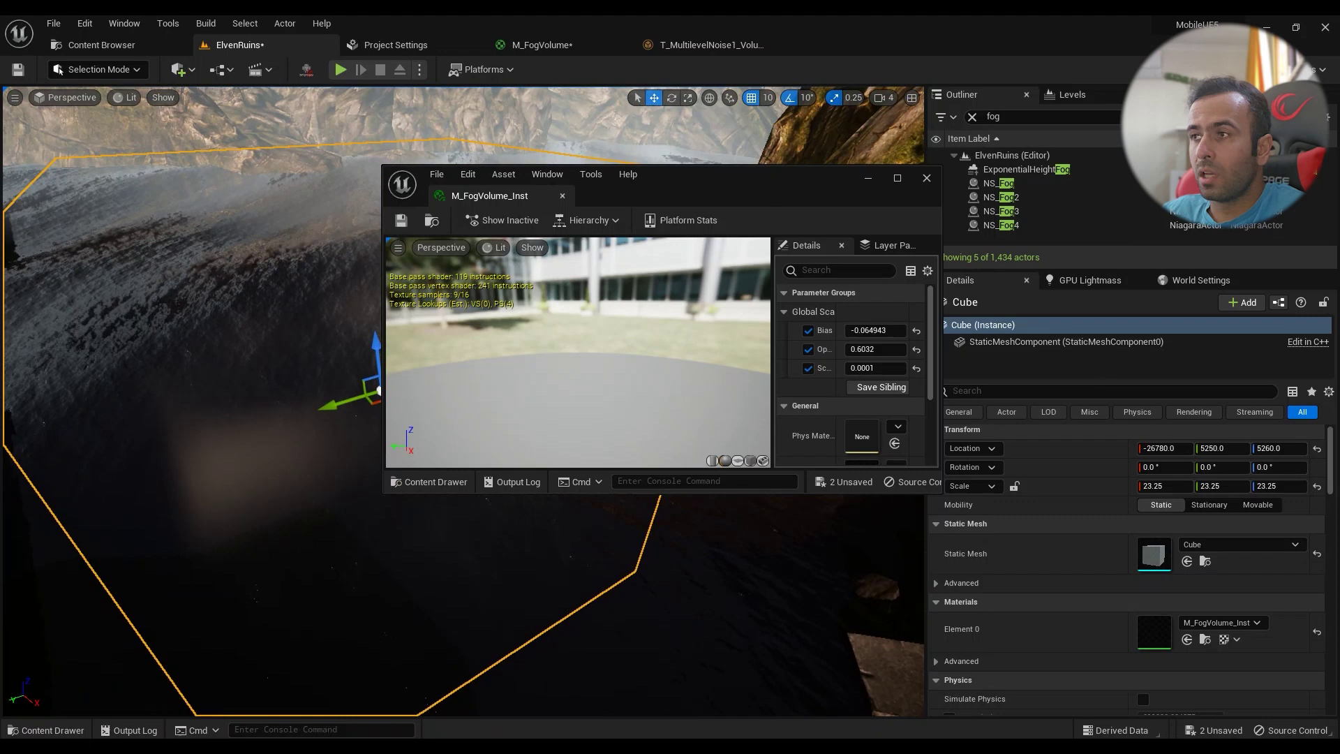
# Step: Set the Scale parameter of M_FogVolume_Inst to 0.001 and look at the fog inside the cube
pyautogui.moveTo(941, 334); pyautogui.dragTo(1117, 334)
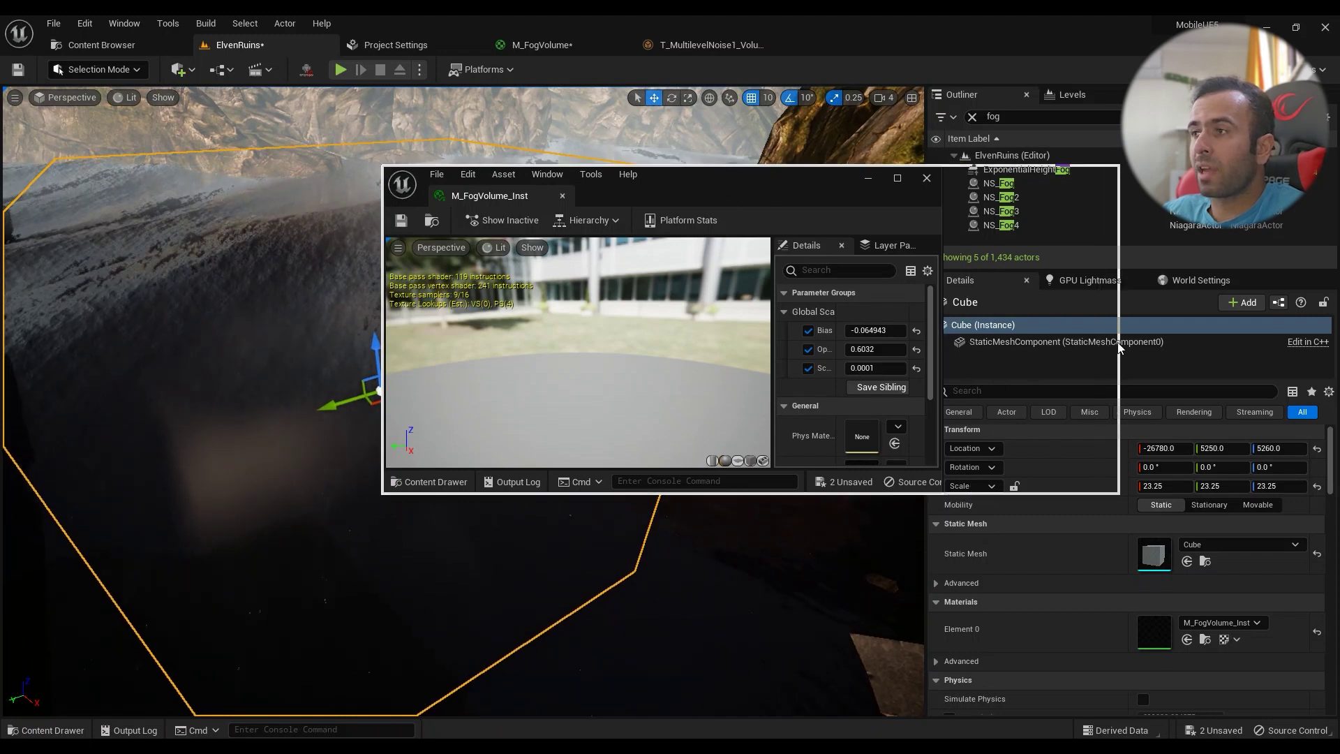
pyautogui.click(1024, 368)
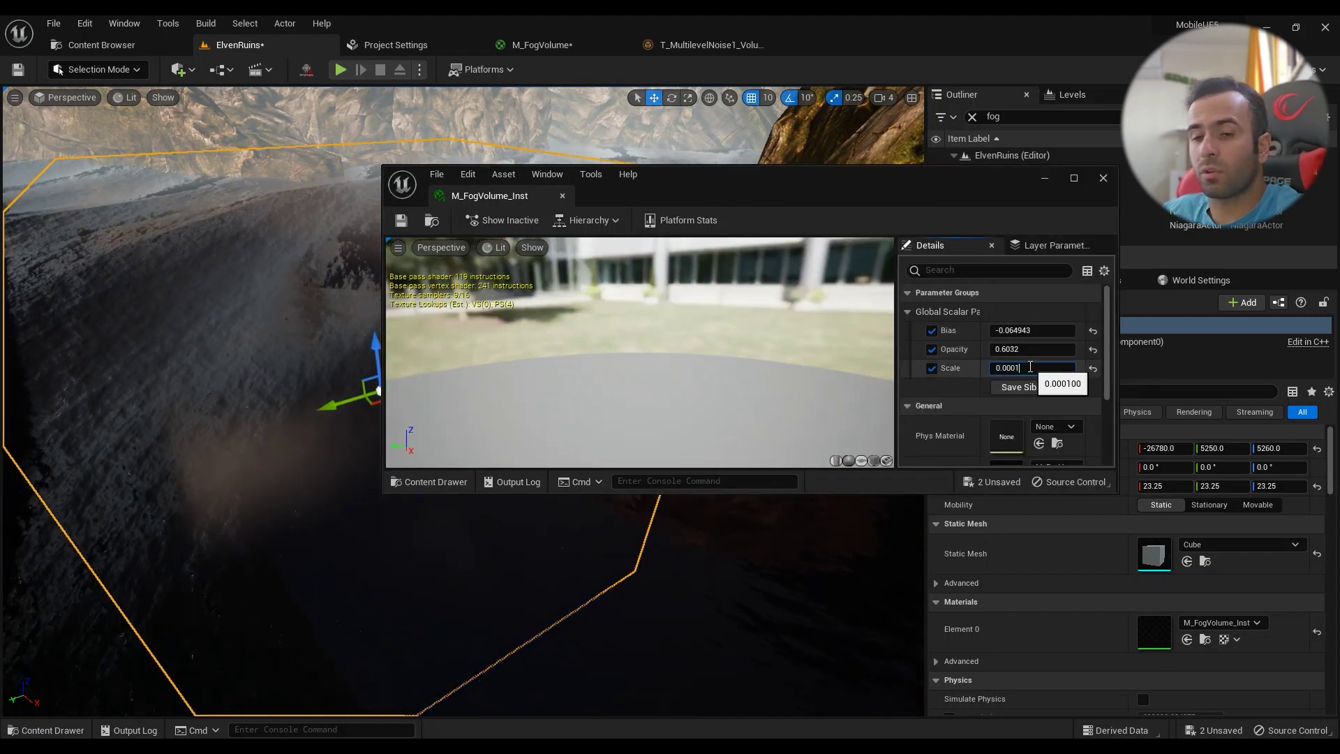
pyautogui.press('BackSpace')
pyautogui.press('Return')
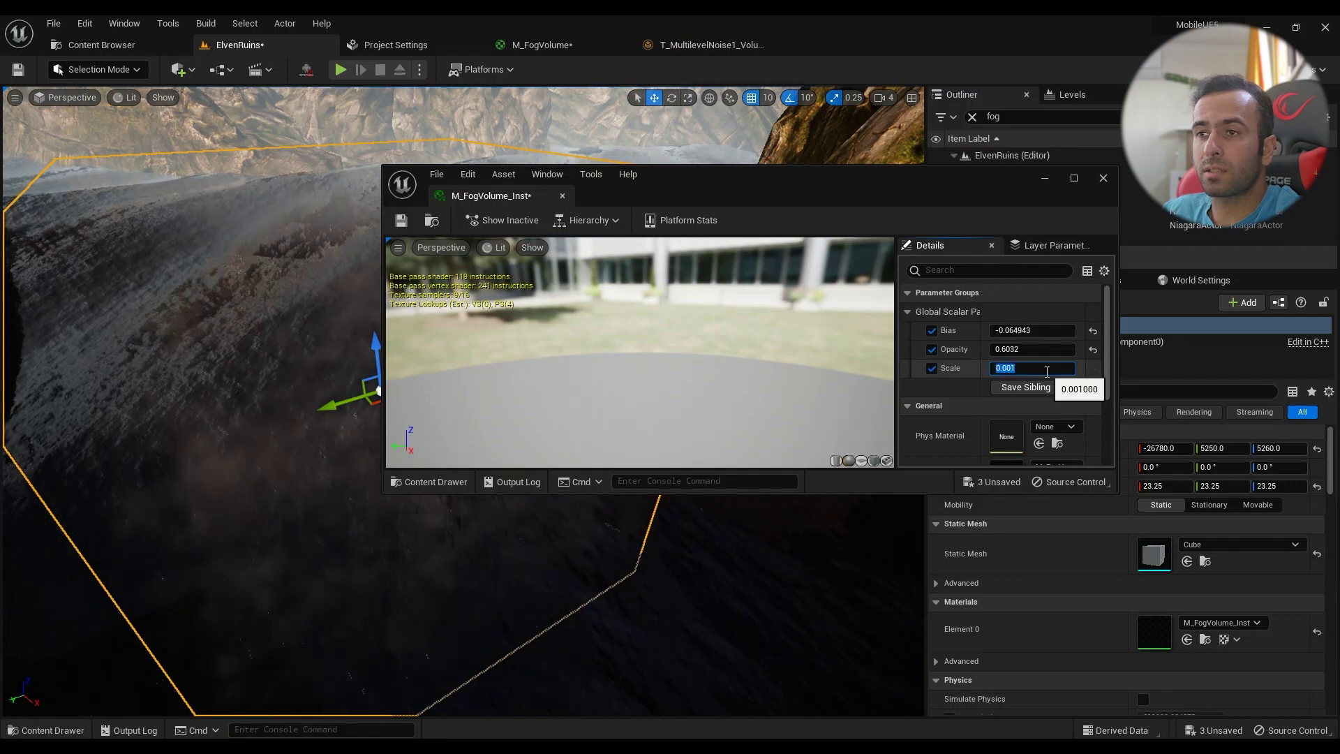
pyautogui.moveTo(279, 419); pyautogui.dragTo(279, 363, button='right')
pyautogui.moveTo(286, 480); pyautogui.dragTo(304, 547, button='right')
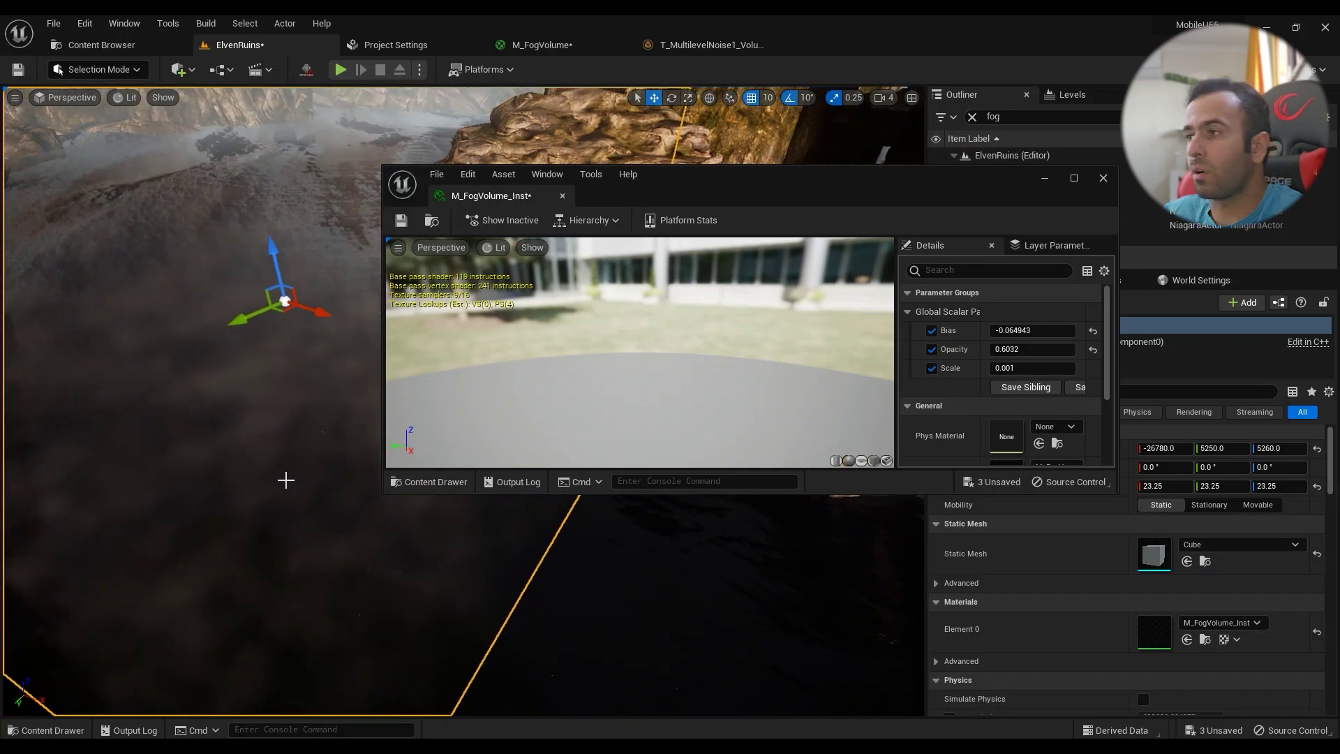
# Step: Adjust the M_FogVolume_Inst parameters to Scale 0.0005, Opacity 0.7232 and Bias -0.032943
pyautogui.click(1048, 374)
pyautogui.write('0.000')
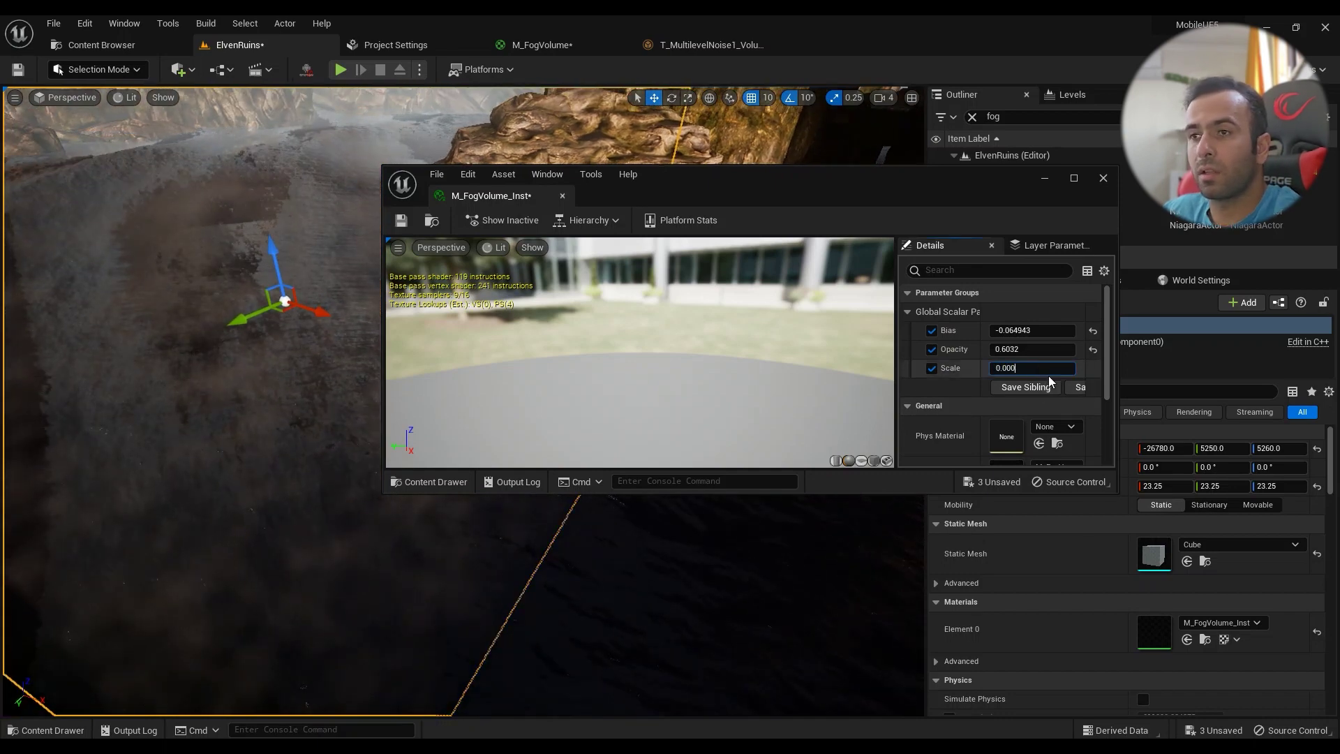
pyautogui.write('5')
pyautogui.press('Return')
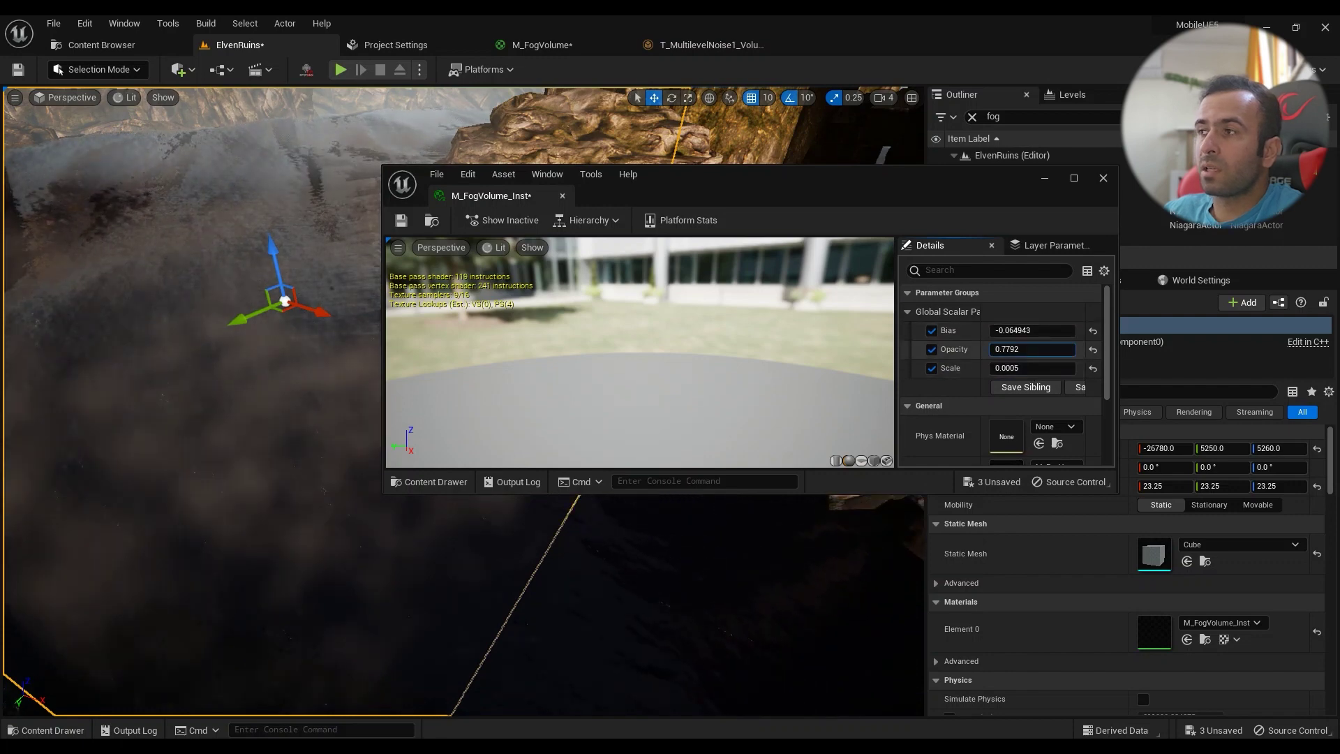
pyautogui.moveTo(1032, 349); pyautogui.dragTo(1061, 331)
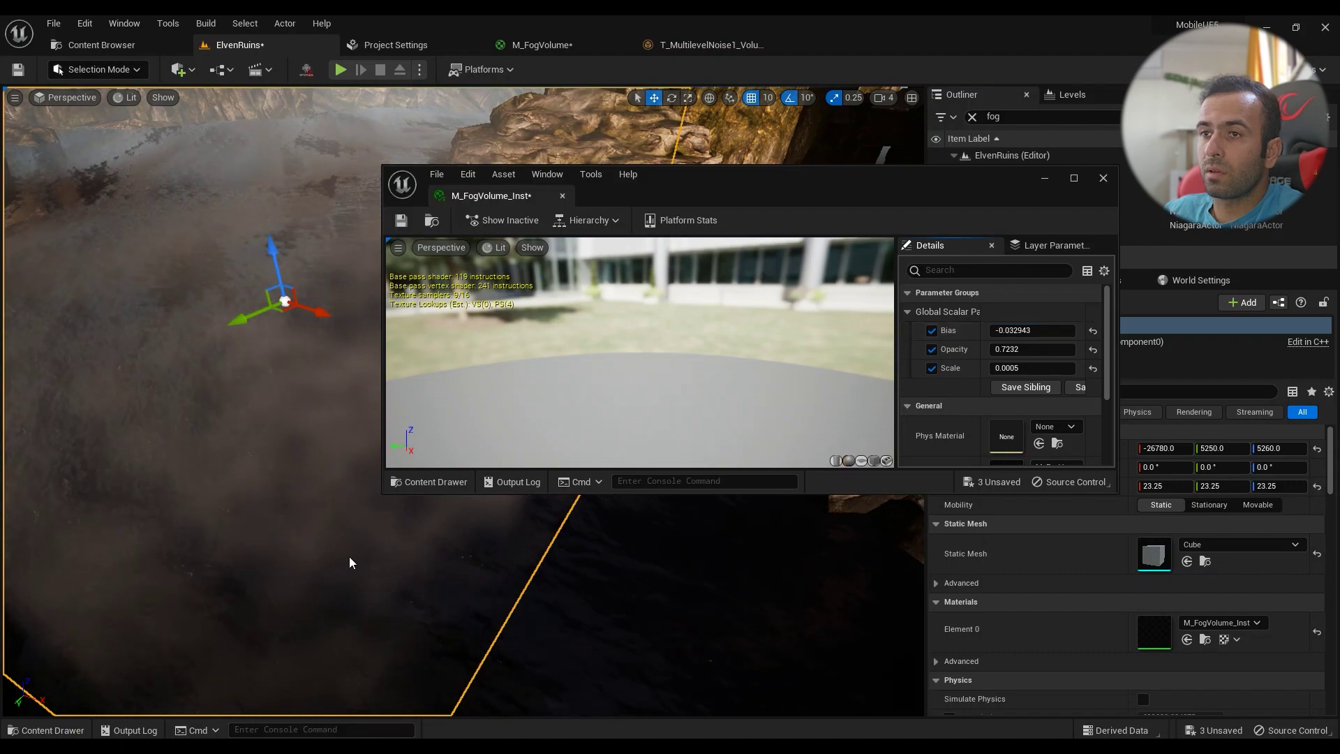
# Step: Dock the M_FogVolume_Inst window back into the main editor and view the fog in the ElvenRuins level
pyautogui.moveTo(349, 562); pyautogui.dragTo(496, 357, button='right')
pyautogui.moveTo(491, 195); pyautogui.dragTo(830, 48)
pyautogui.click(223, 50)
pyautogui.moveTo(538, 532); pyautogui.dragTo(617, 527, button='right')
pyautogui.moveTo(517, 391)
pyautogui.mouseDown(button='right')
pyautogui.moveTo(548, 439)
pyautogui.moveTo(481, 464)
pyautogui.moveTo(534, 423)
pyautogui.moveTo(548, 443)
pyautogui.moveTo(527, 418)
pyautogui.moveTo(492, 416)
pyautogui.moveTo(514, 416)
pyautogui.mouseUp(button='right')
# Step: Examine how the Time, Speed, Direction, Mask, Panner and Append nodes are connected in the M_FogVolume material graph
pyautogui.click(540, 44)
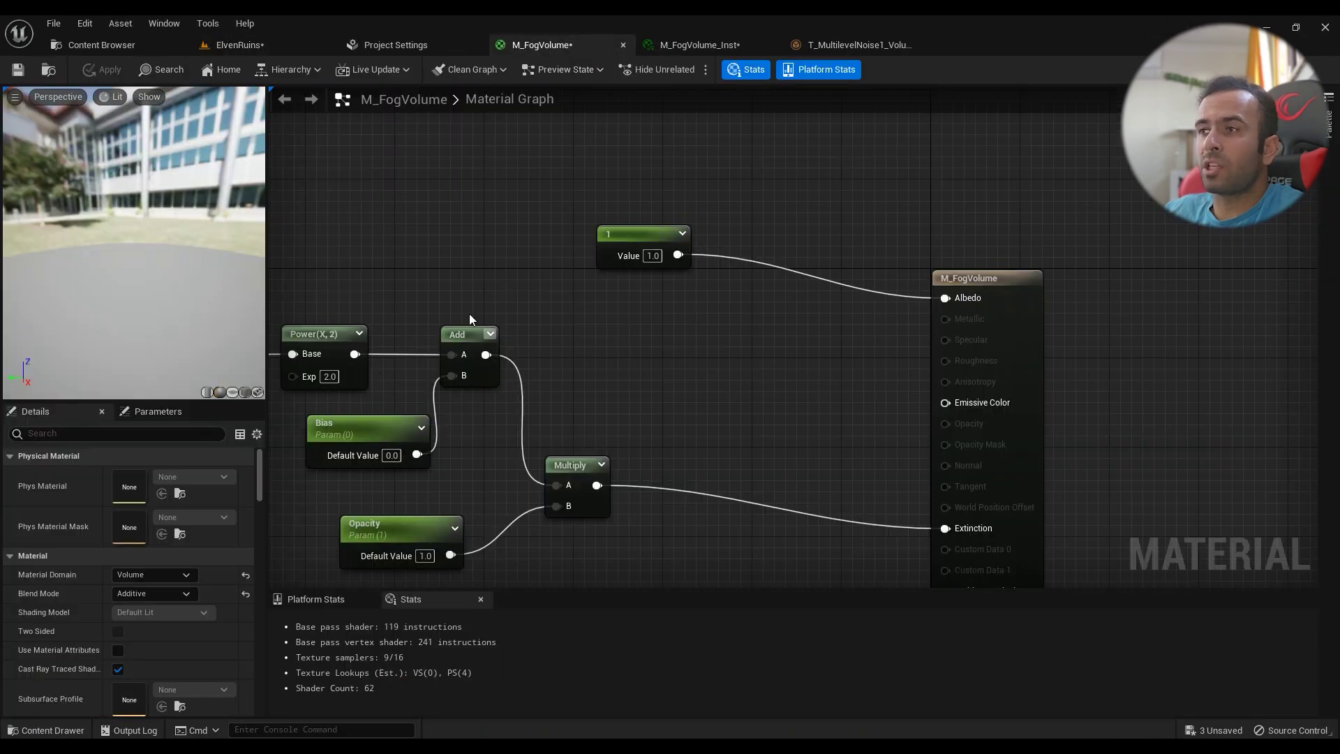
pyautogui.moveTo(401, 326); pyautogui.dragTo(873, 353, button='right')
pyautogui.scroll(-4, 873, 353)
pyautogui.moveTo(699, 314); pyautogui.dragTo(900, 402, button='right')
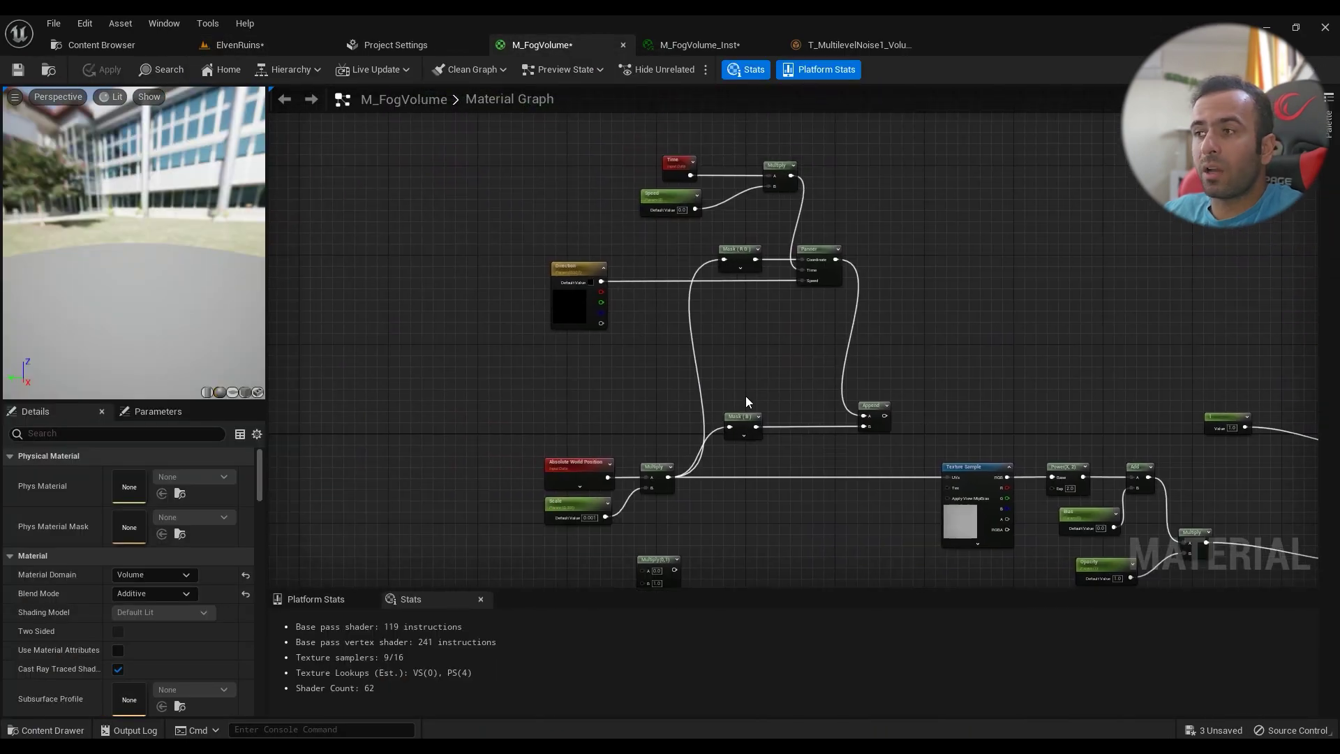
pyautogui.scroll(4, 798, 246)
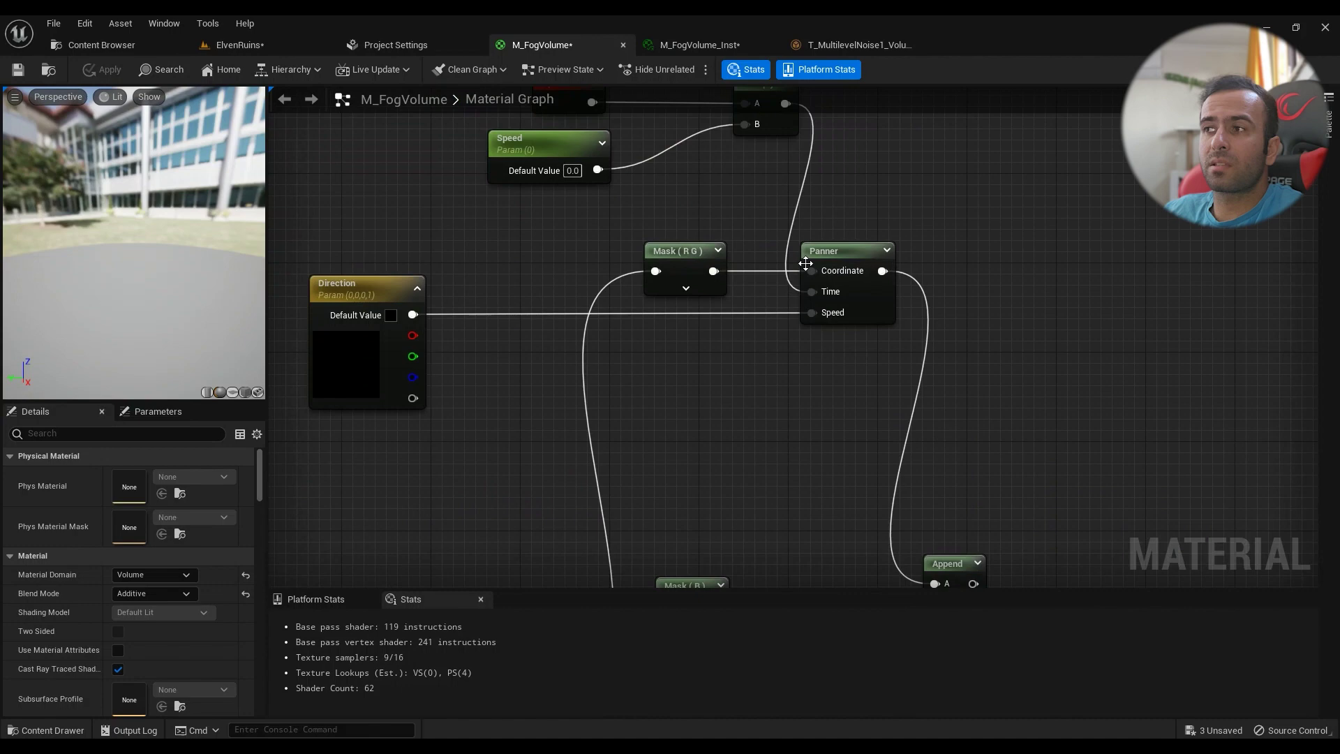
pyautogui.moveTo(692, 480); pyautogui.dragTo(692, 235, button='right')
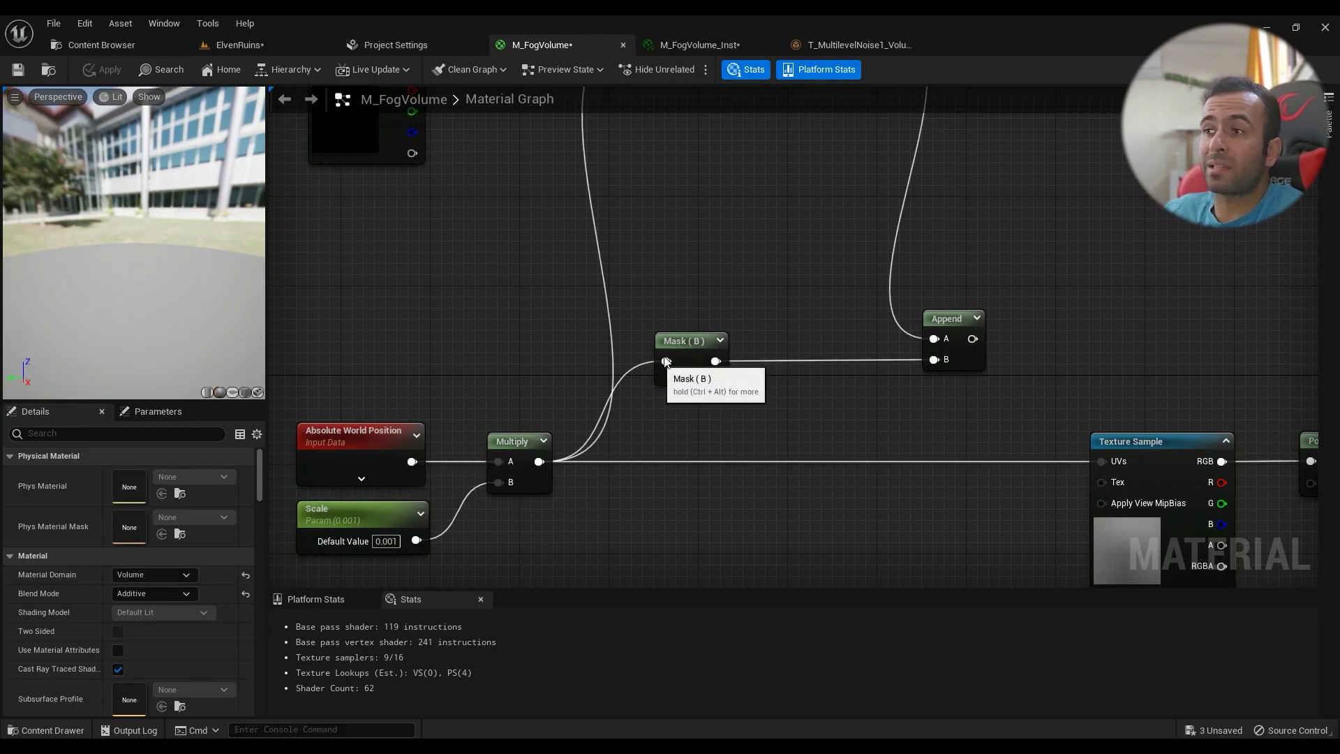
pyautogui.moveTo(667, 300); pyautogui.dragTo(660, 582, button='right')
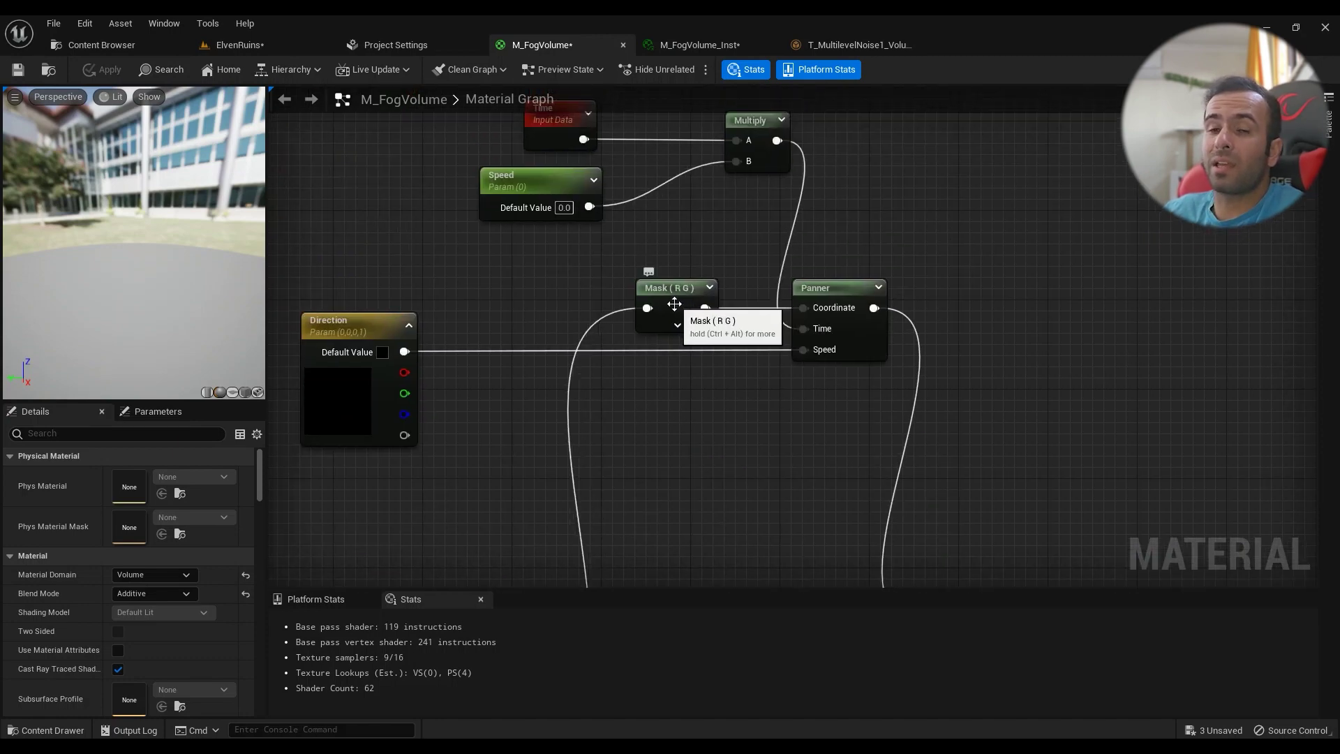
pyautogui.moveTo(597, 459); pyautogui.dragTo(646, 424, button='right')
pyautogui.scroll(-2, 603, 368)
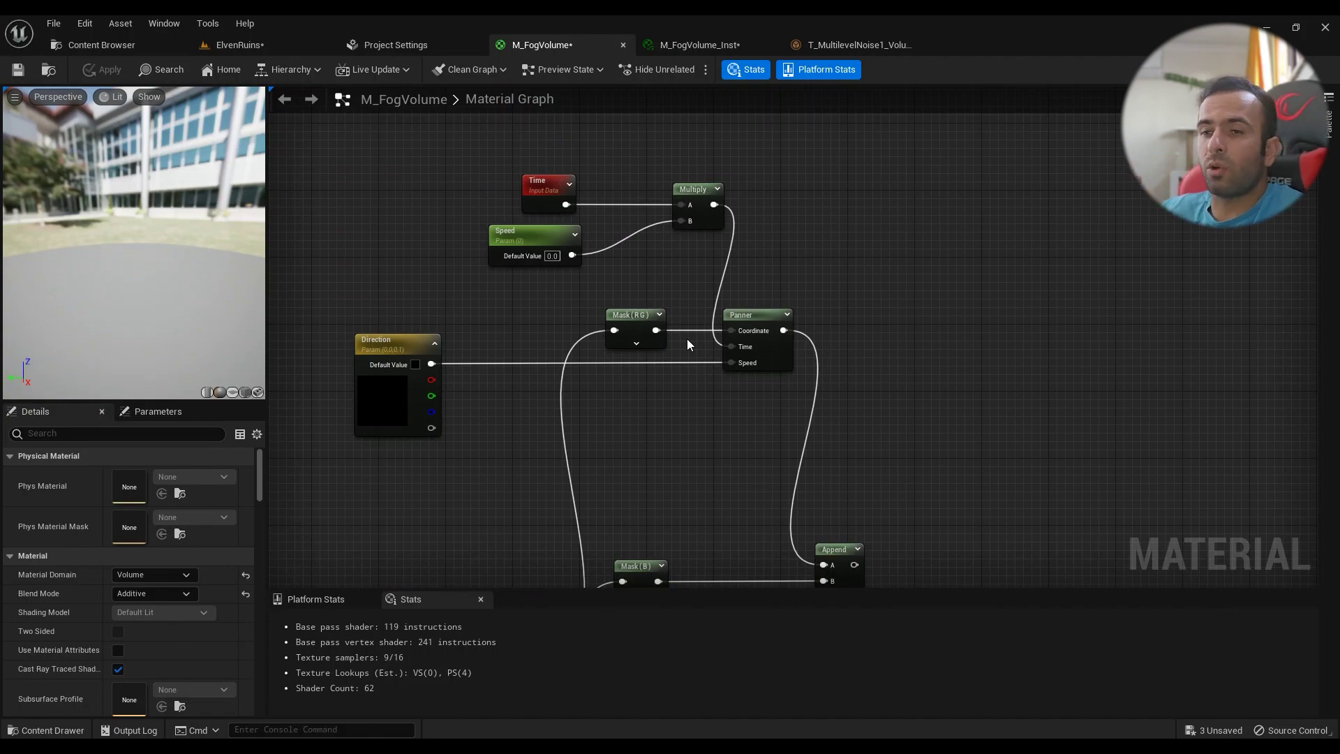
pyautogui.moveTo(647, 559); pyautogui.dragTo(657, 410, button='right')
pyautogui.scroll(2, 644, 319)
pyautogui.scroll(-2, 644, 318)
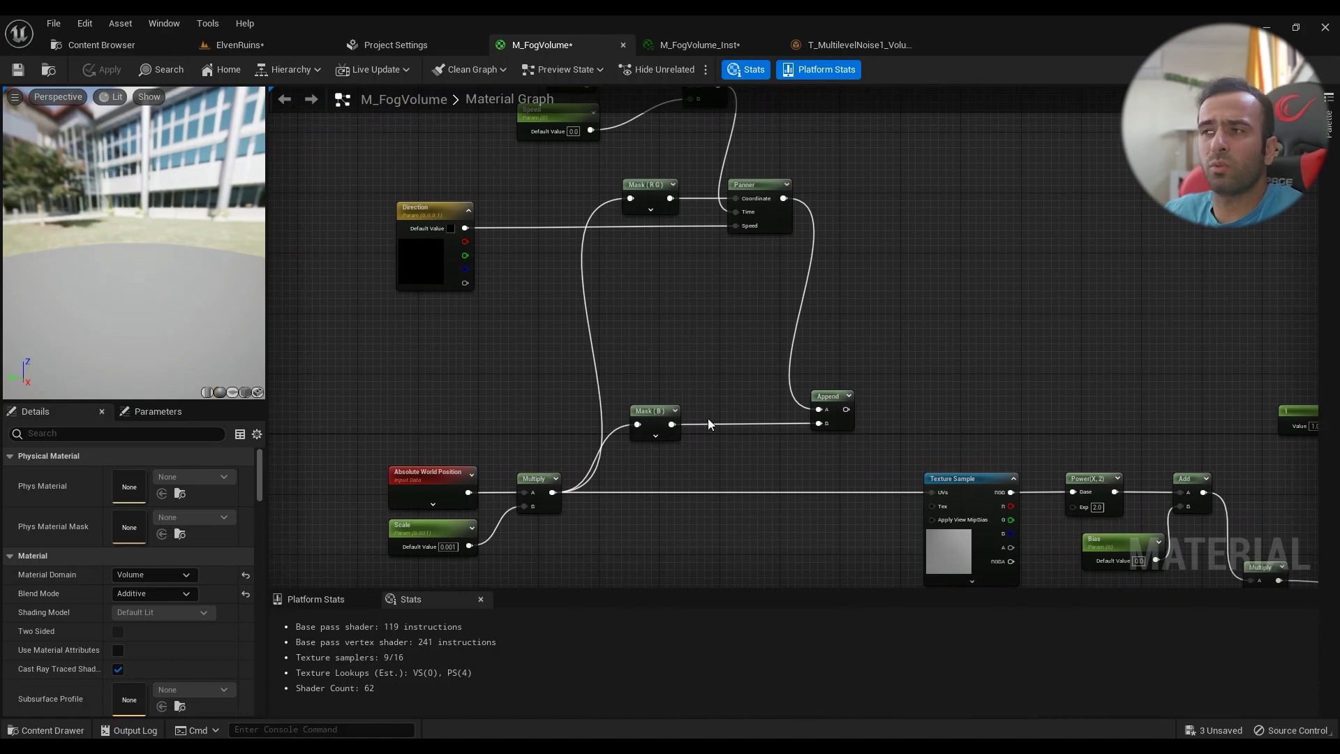
# Step: Search for a mask node from the position Multiply output and examine the channel settings of Mask (R G) and Mask (B)
pyautogui.moveTo(654, 412)
pyautogui.mouseDown()
pyautogui.moveTo(624, 357)
pyautogui.moveTo(654, 395)
pyautogui.mouseUp()
pyautogui.scroll(2, 567, 439)
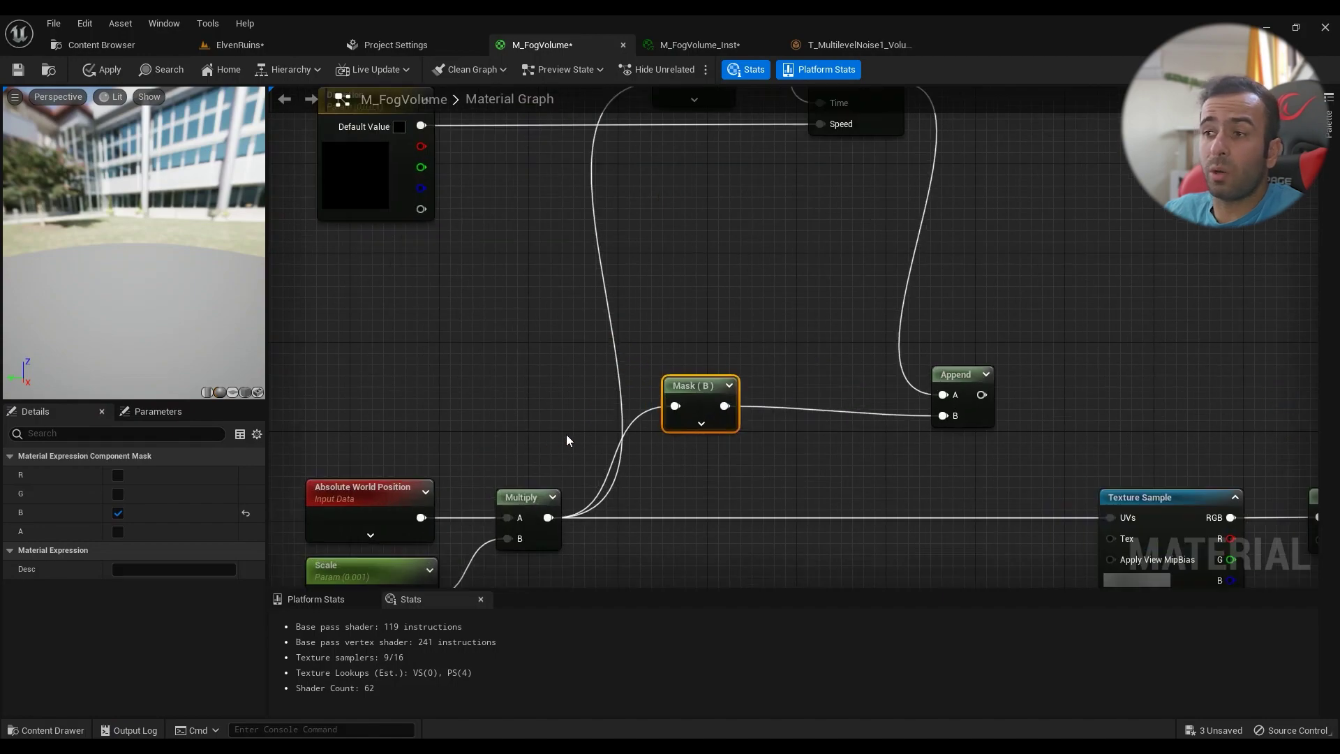
pyautogui.moveTo(547, 517); pyautogui.dragTo(614, 362)
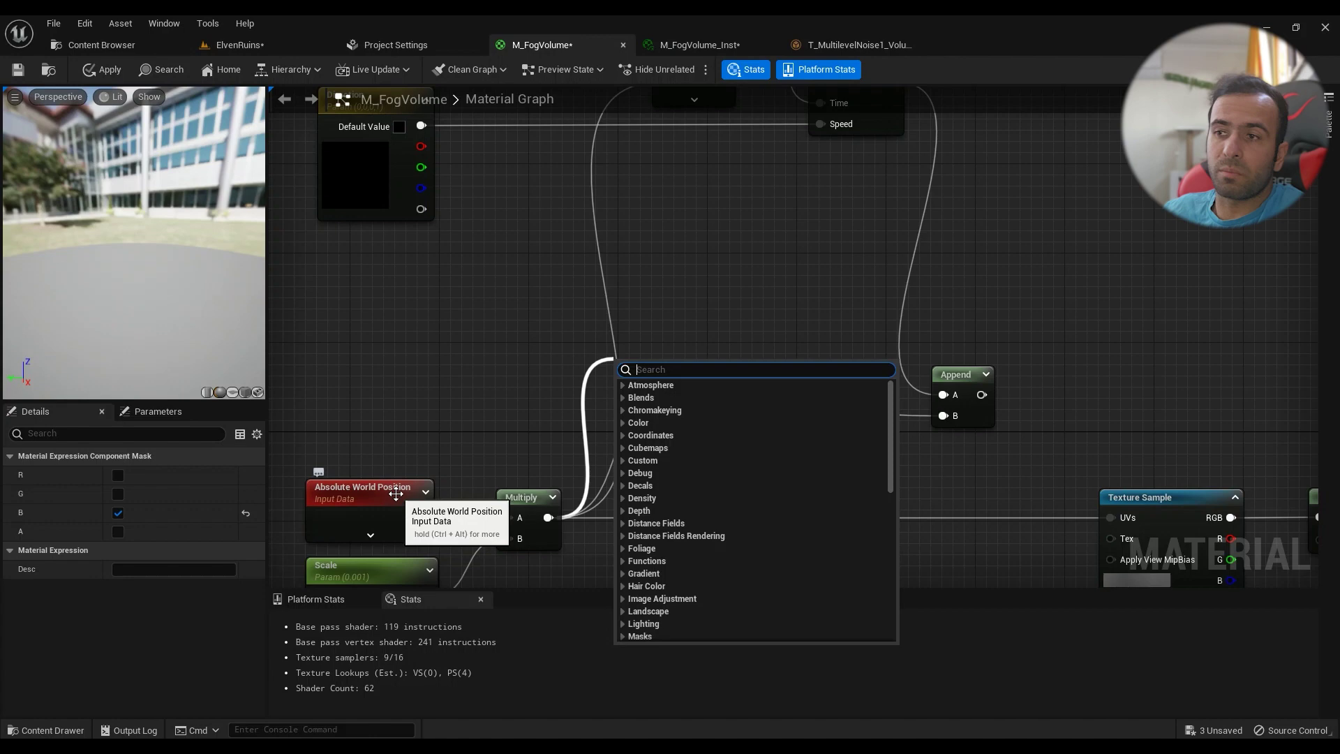
pyautogui.write('mask')
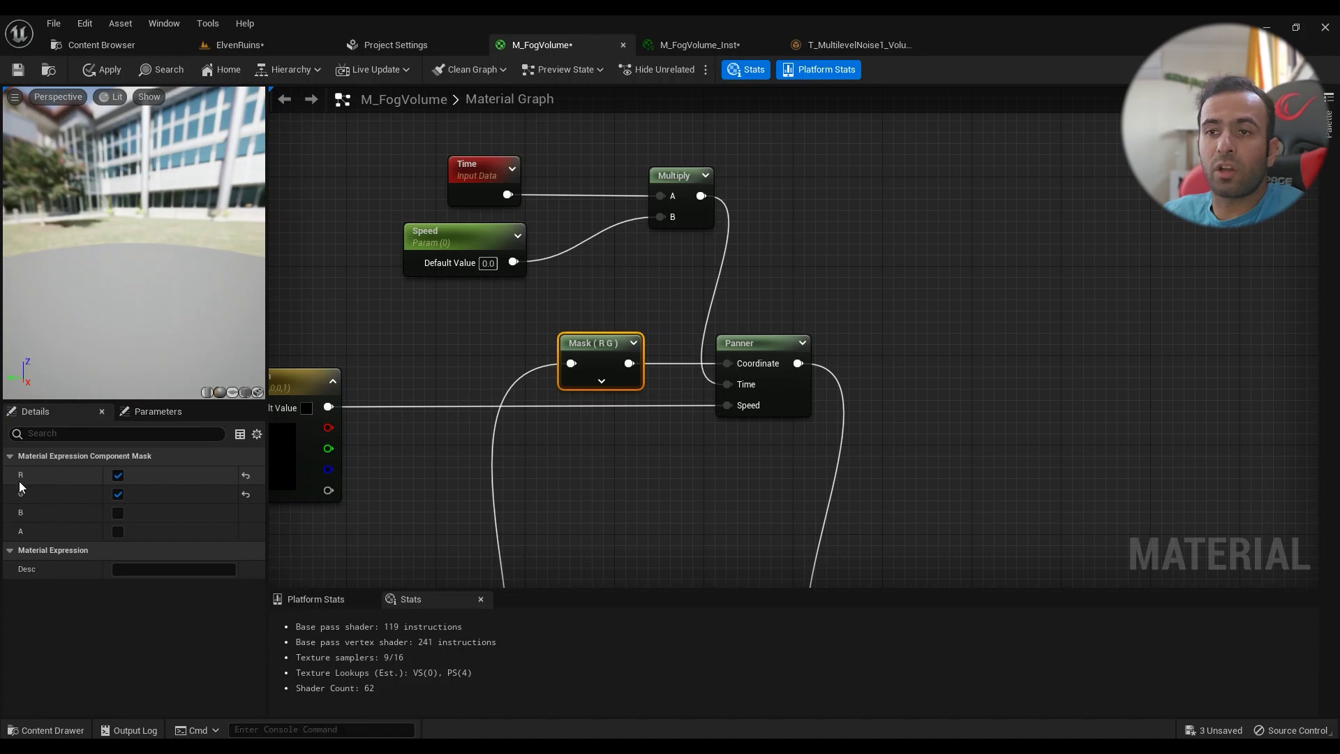
pyautogui.moveTo(585, 505); pyautogui.dragTo(633, 147, button='right')
pyautogui.moveTo(505, 433); pyautogui.dragTo(621, 397)
pyautogui.write('mas')
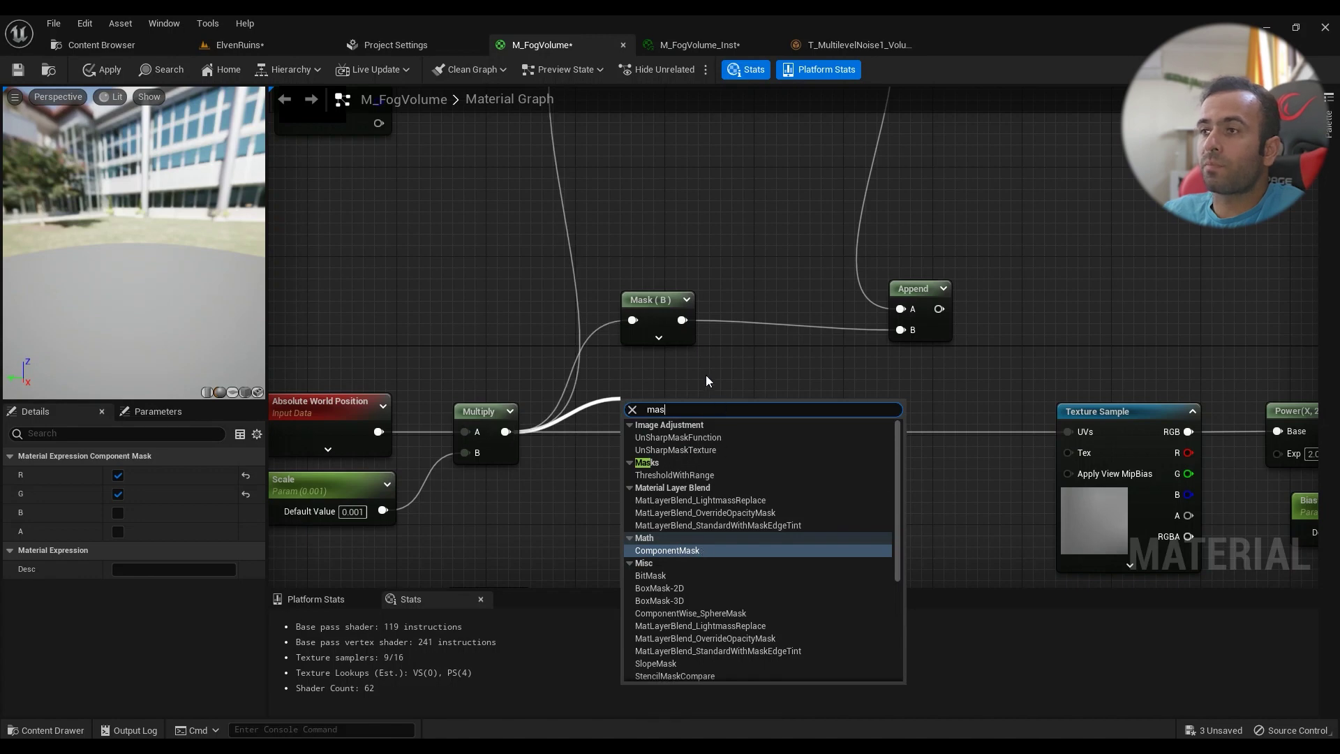
pyautogui.click(654, 310)
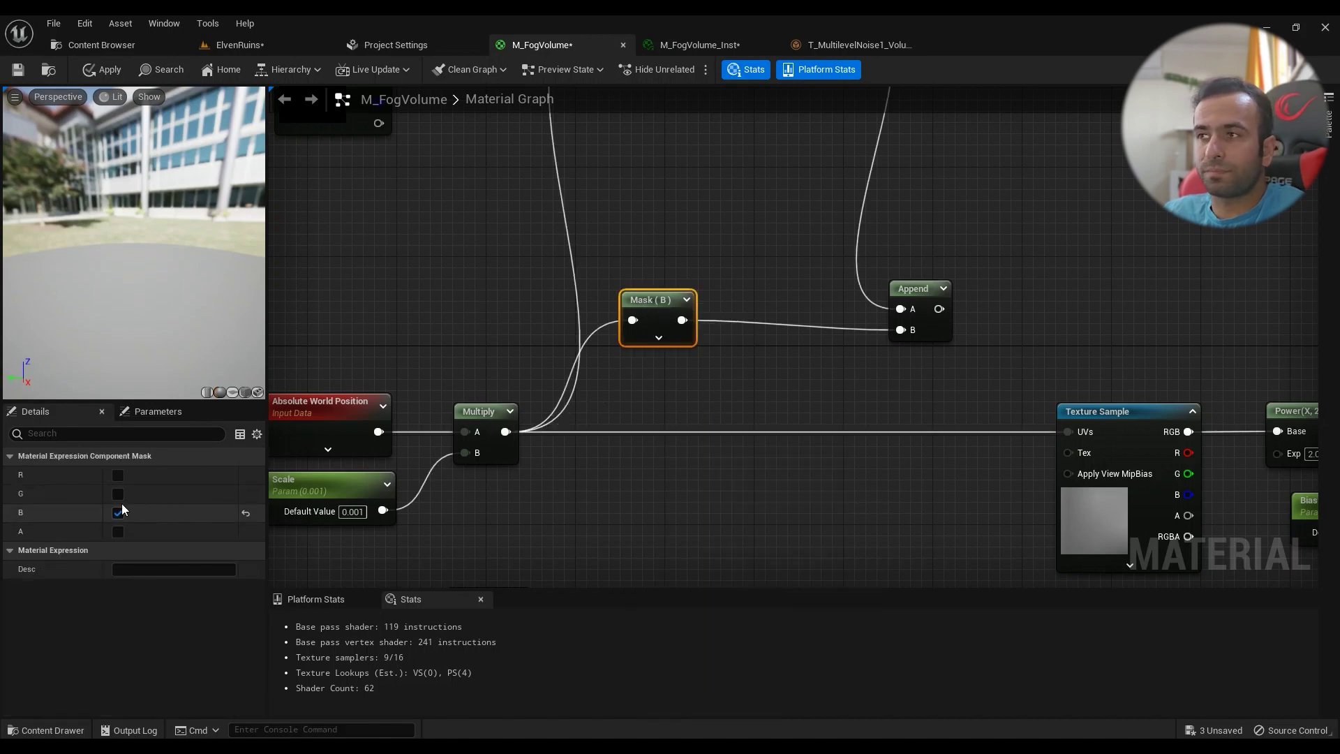
# Step: Search for an append node from the Mask (B) output without adding one
pyautogui.scroll(-2, 768, 321)
pyautogui.moveTo(682, 319); pyautogui.dragTo(720, 421)
pyautogui.write('appen')
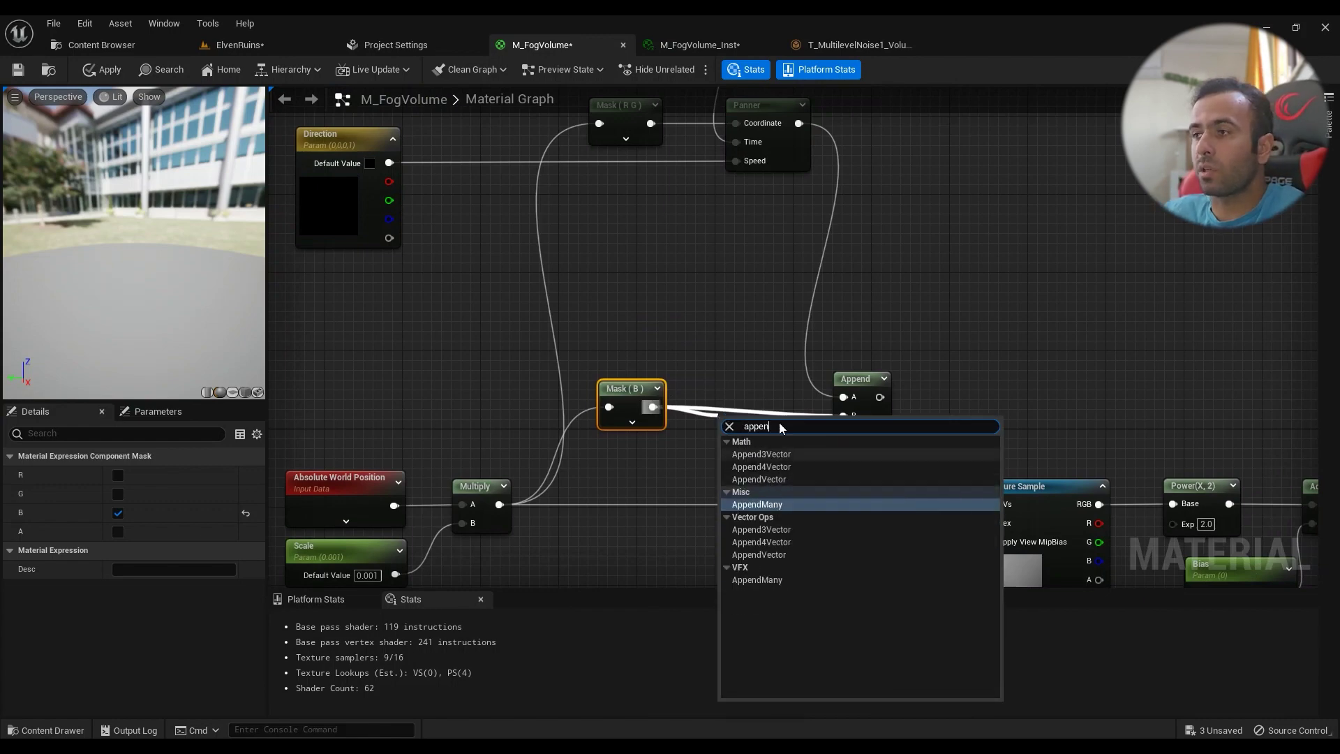
pyautogui.click(794, 392)
# Step: Examine the panning branch and search for a Panner node from the Mask (R G) output without adding one
pyautogui.scroll(-2, 745, 389)
pyautogui.moveTo(663, 257); pyautogui.dragTo(726, 347, button='right')
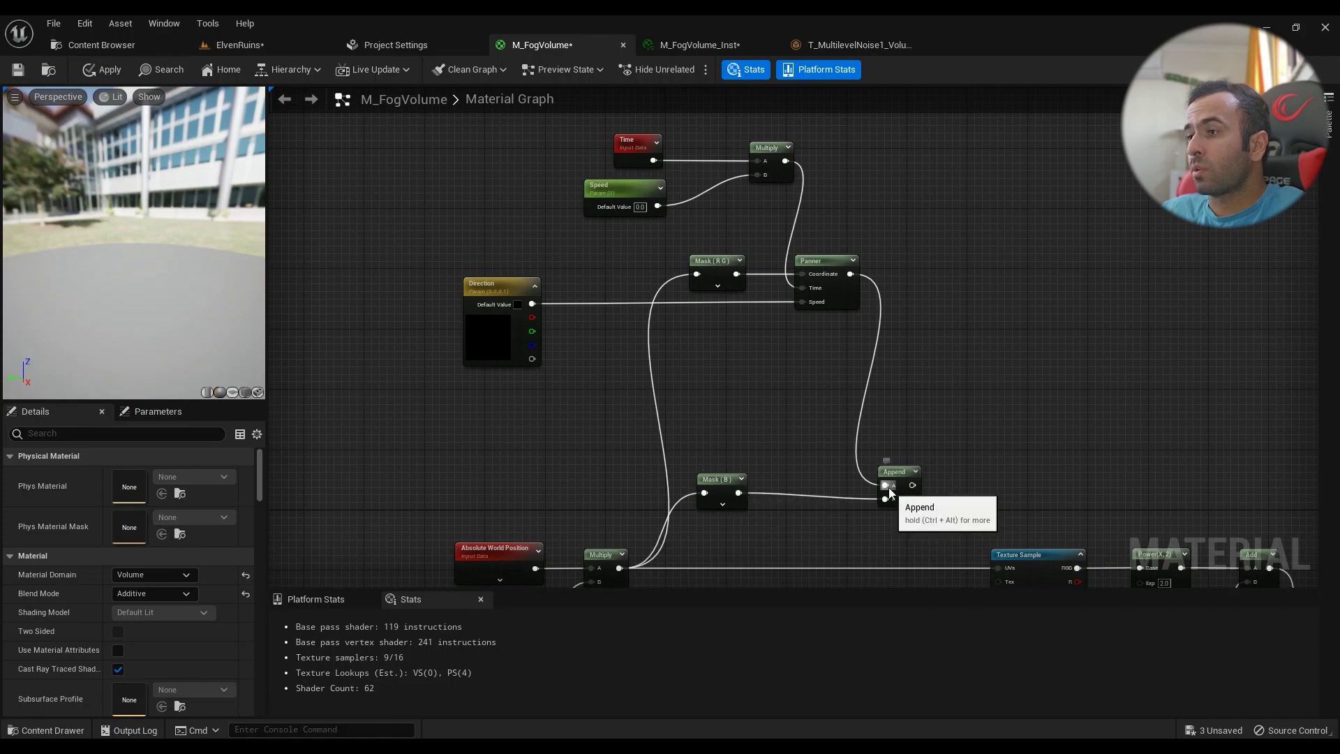
pyautogui.moveTo(749, 326); pyautogui.dragTo(746, 418, button='right')
pyautogui.scroll(2, 740, 376)
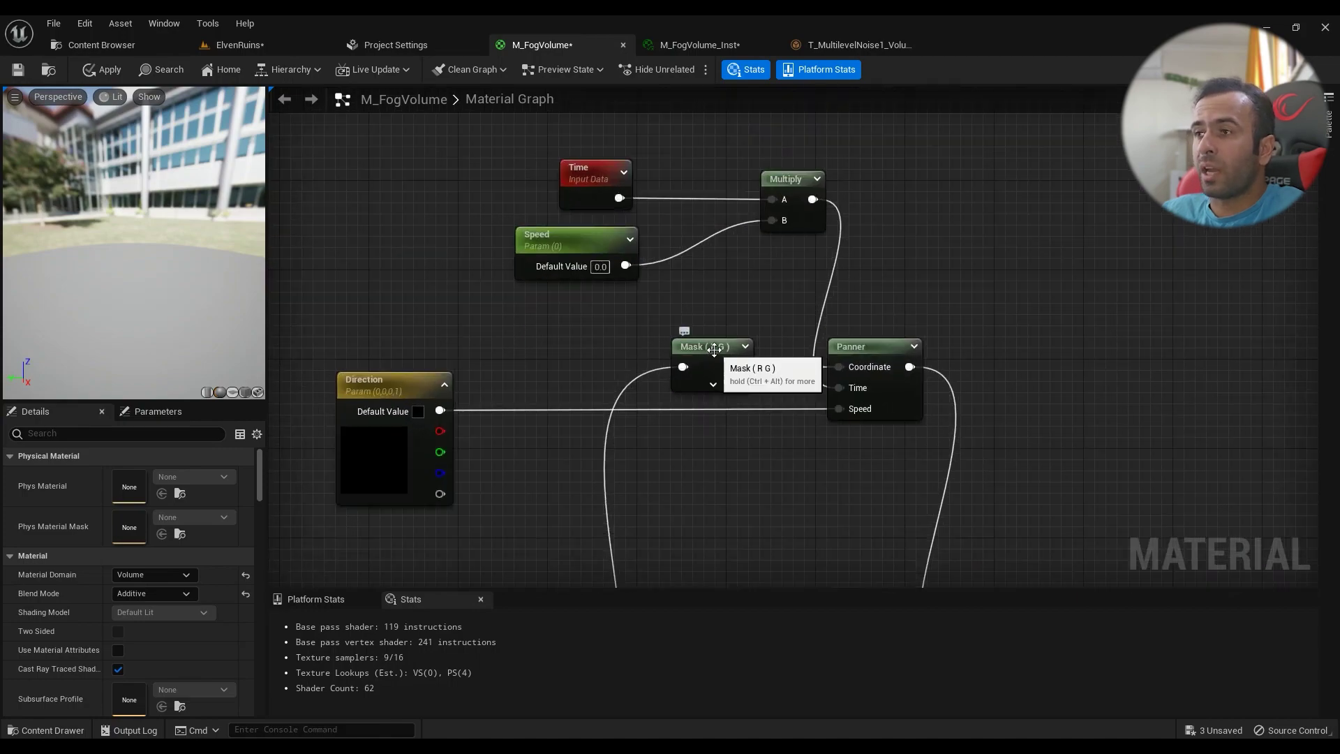
pyautogui.moveTo(739, 366); pyautogui.dragTo(759, 438)
pyautogui.write('panner')
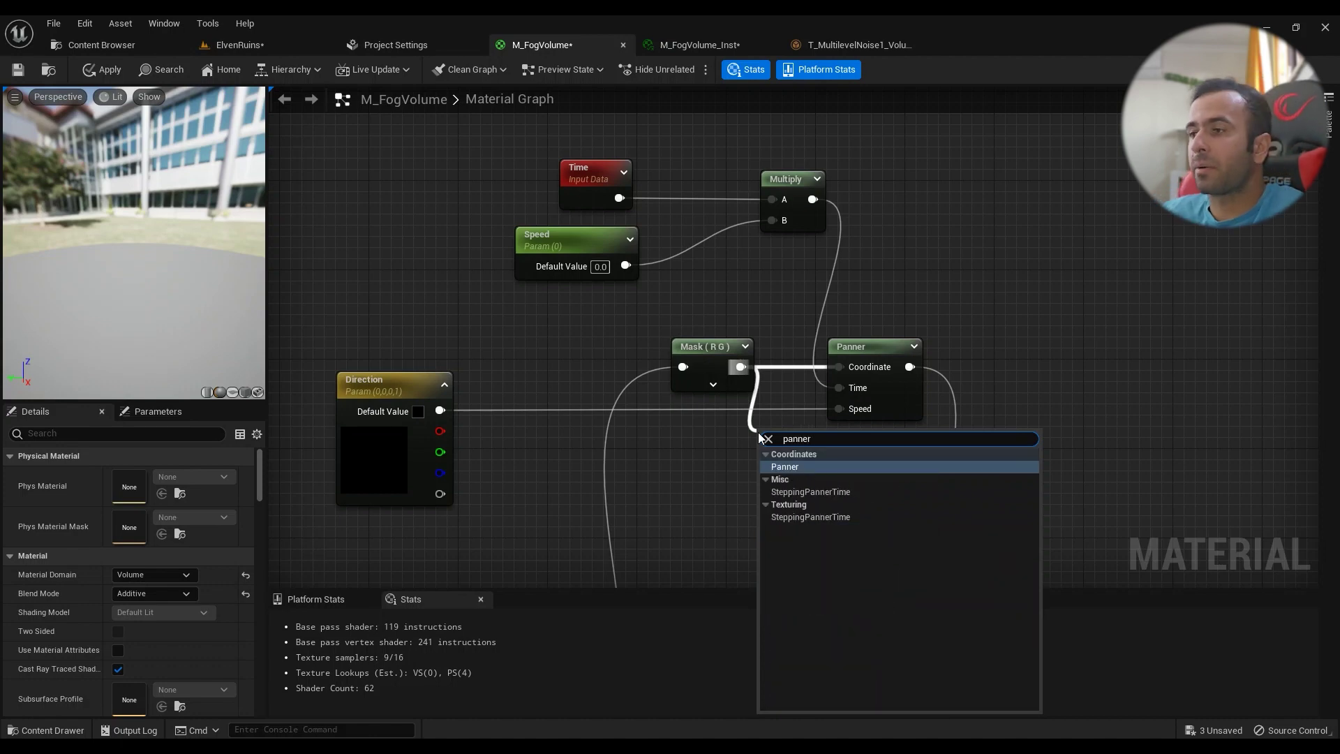
pyautogui.click(717, 447)
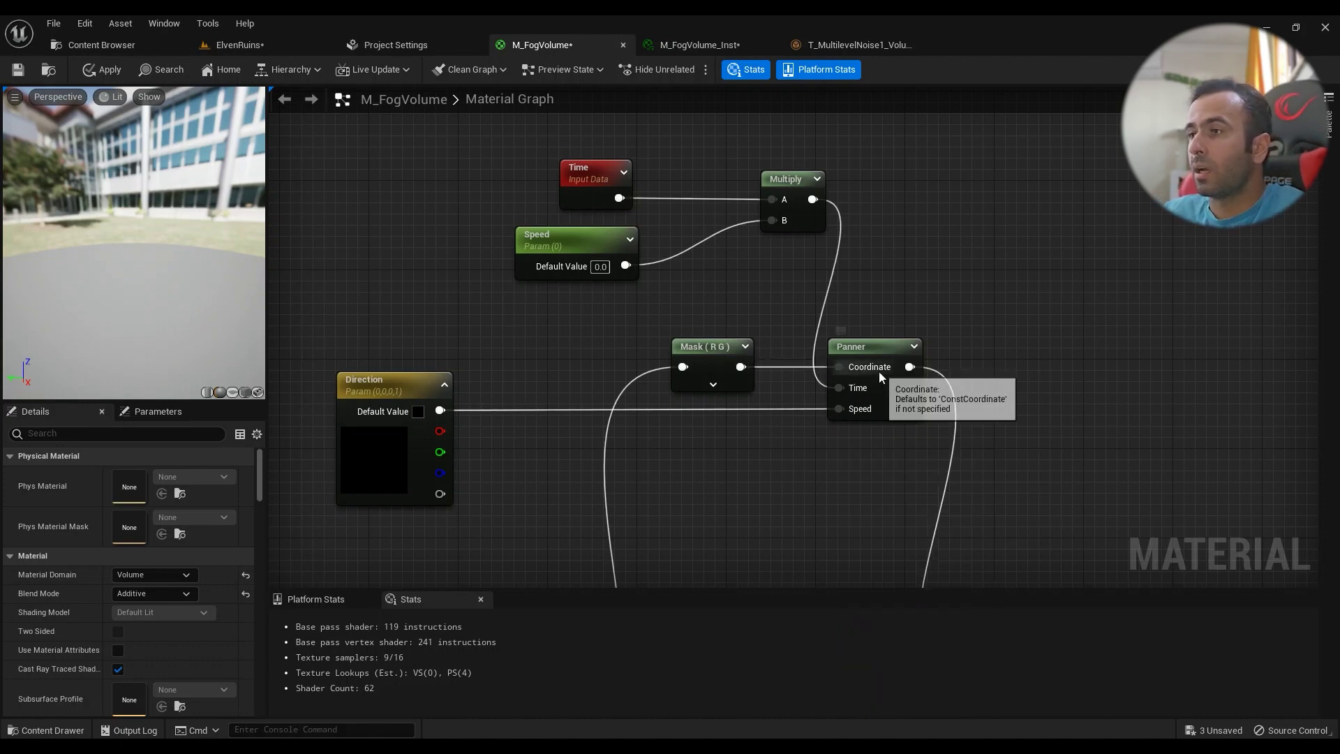
# Step: Search for a Time node above the existing Time and Speed nodes without adding one
pyautogui.moveTo(669, 204); pyautogui.dragTo(642, 401, button='right')
pyautogui.rightClick(571, 277)
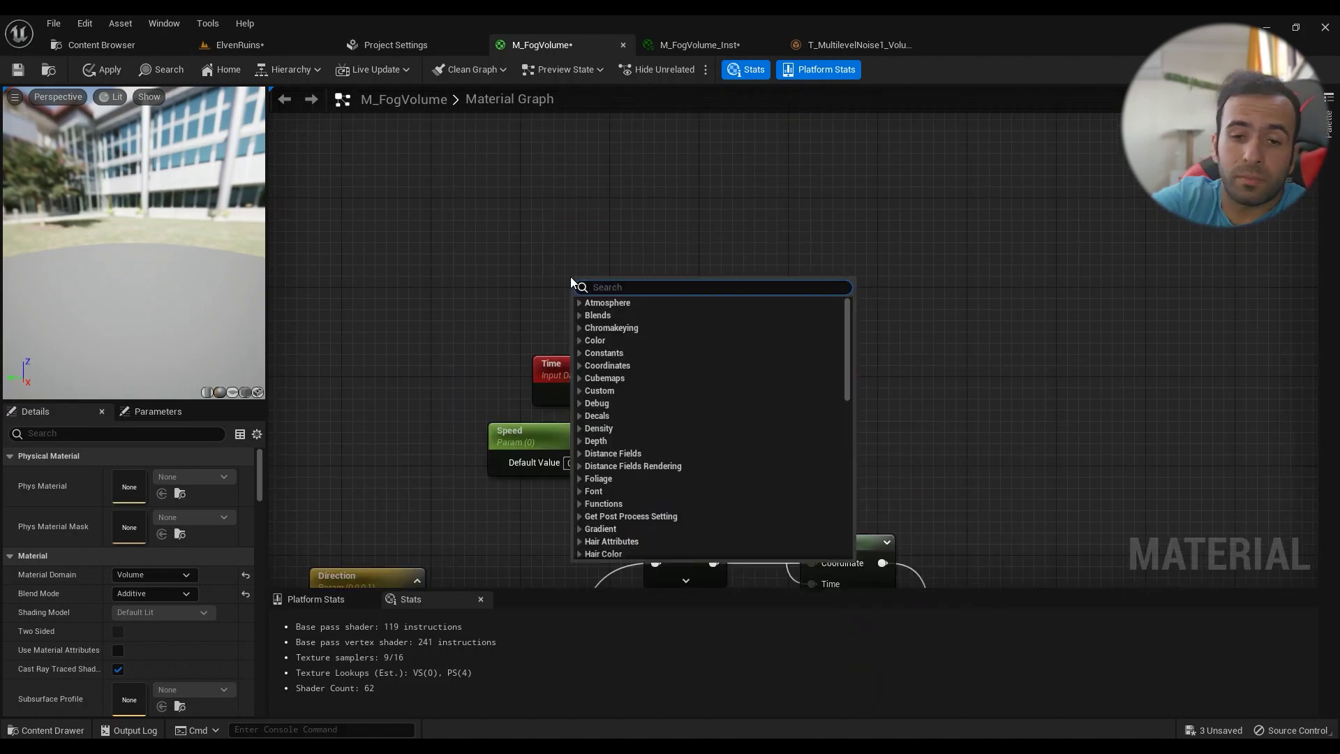
pyautogui.write('time')
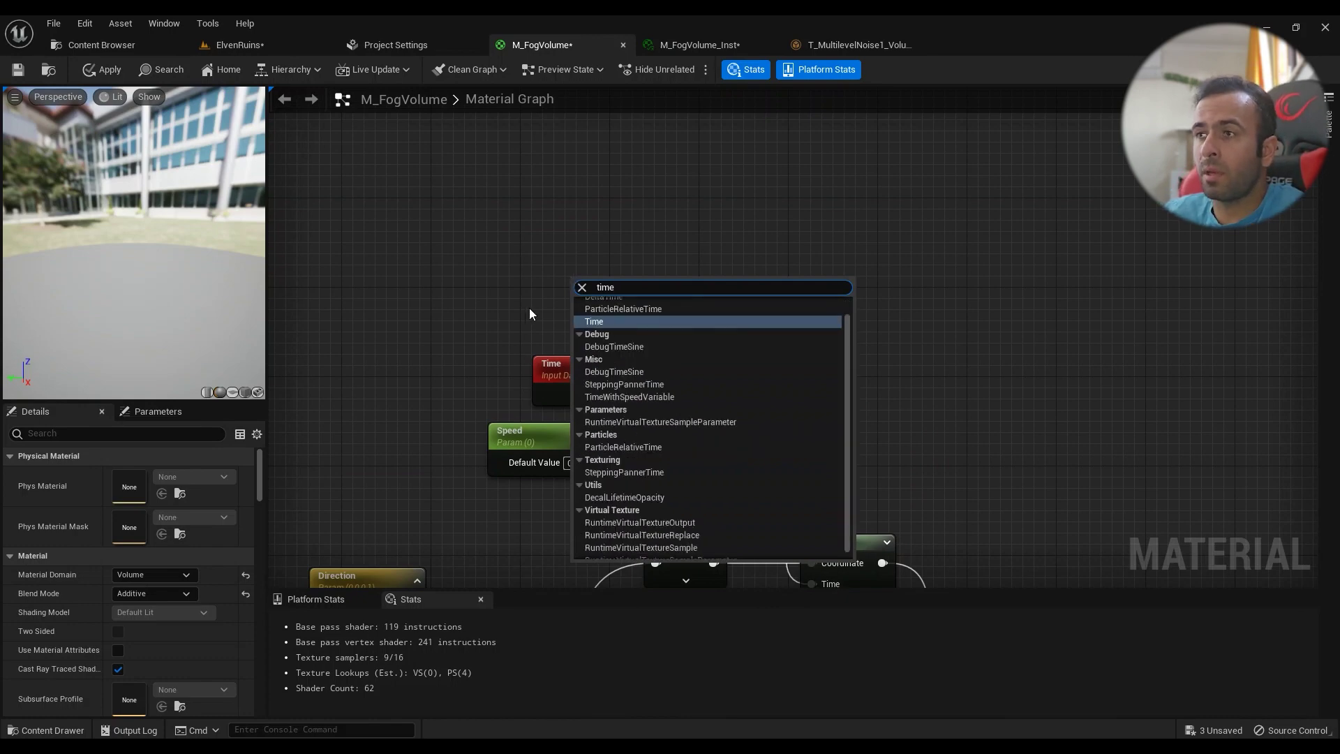
pyautogui.click(529, 308)
# Step: Add a trial Multiply node and a scalar parameter above the Time node, and delete both
pyautogui.moveTo(529, 308); pyautogui.dragTo(424, 303, button='right')
pyautogui.press('m')
pyautogui.click(552, 261)
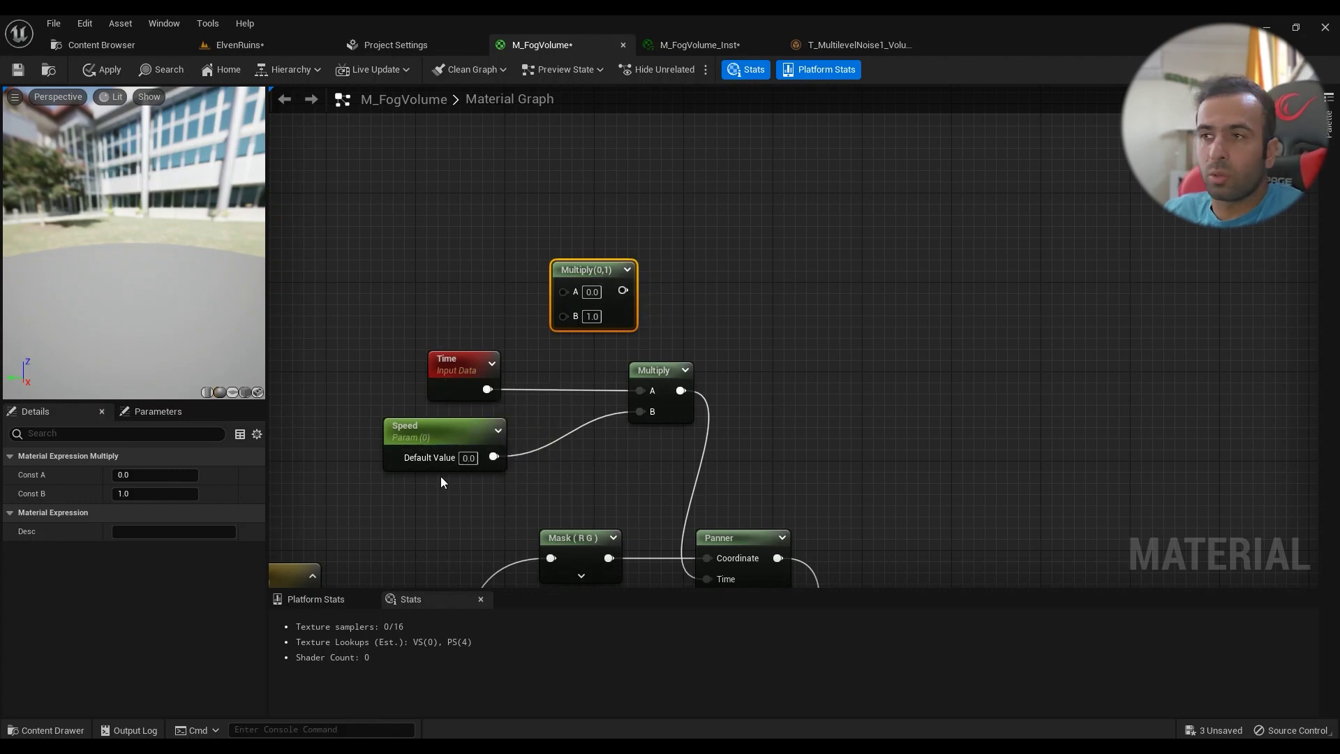
pyautogui.press('s')
pyautogui.click(424, 307)
pyautogui.click(533, 306)
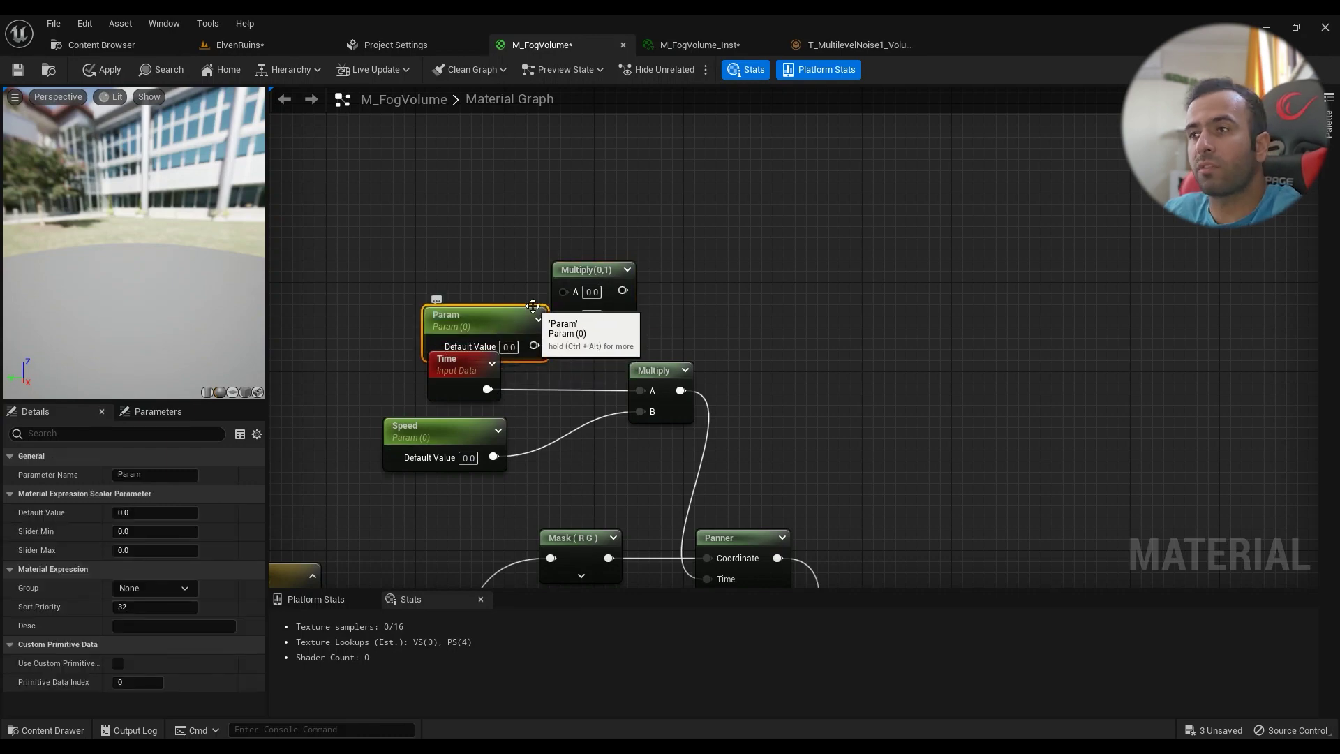
pyautogui.press('Delete')
pyautogui.click(581, 269)
pyautogui.press('Delete')
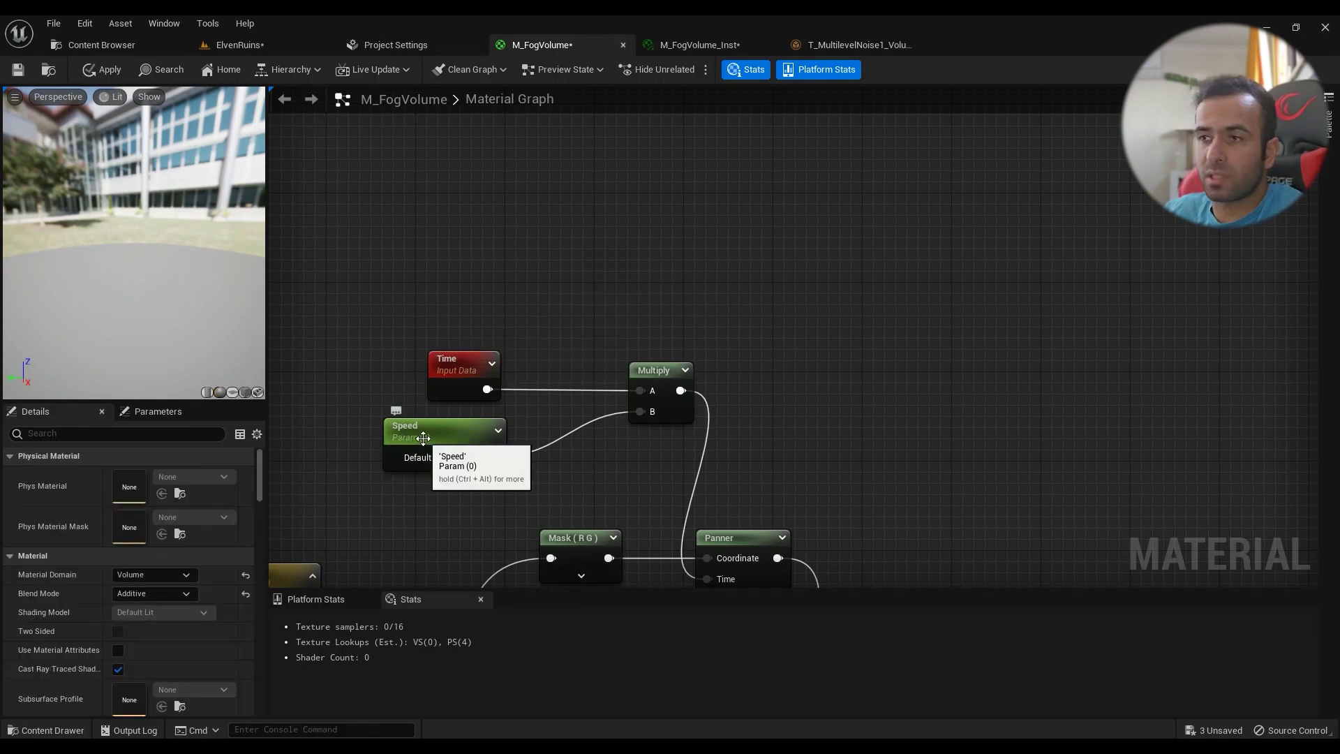
# Step: Try placing a three-component constant vector below the Direction parameter, and undo its placement
pyautogui.moveTo(624, 467); pyautogui.dragTo(575, 292, button='right')
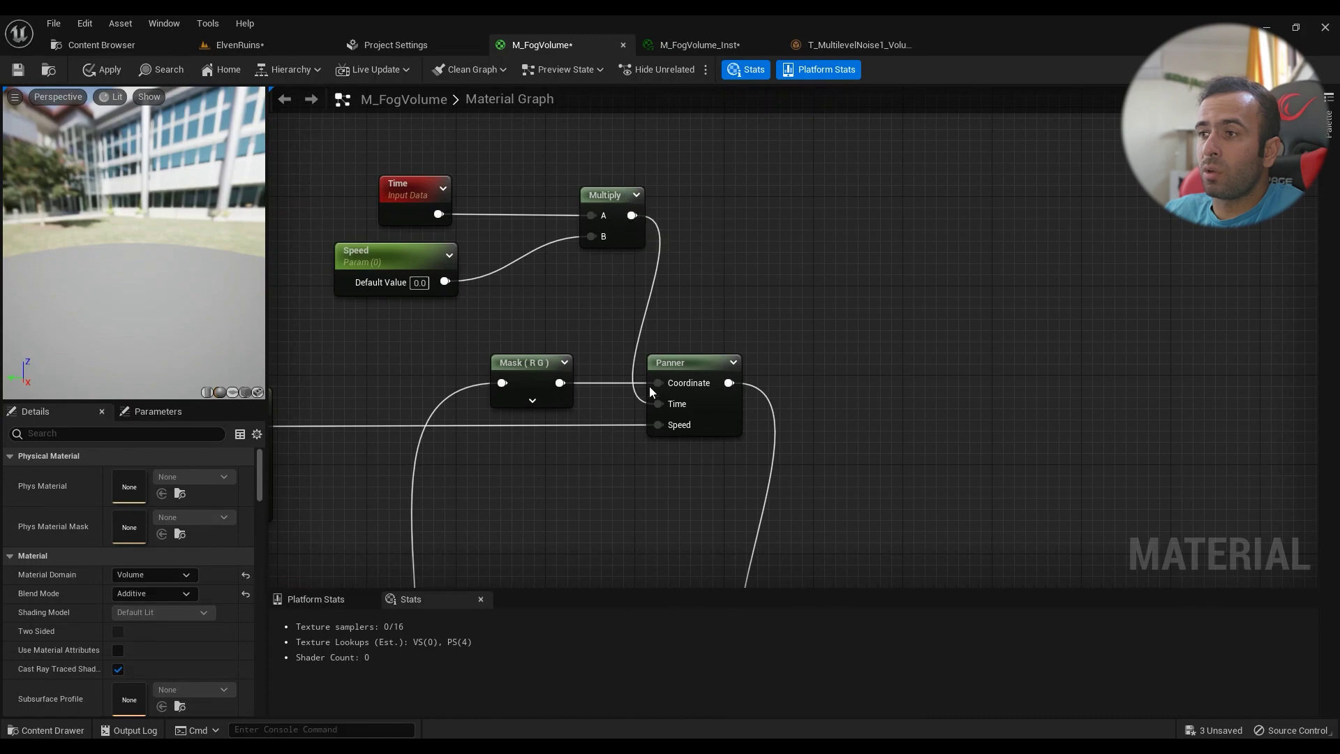
pyautogui.moveTo(475, 491); pyautogui.dragTo(688, 411, button='right')
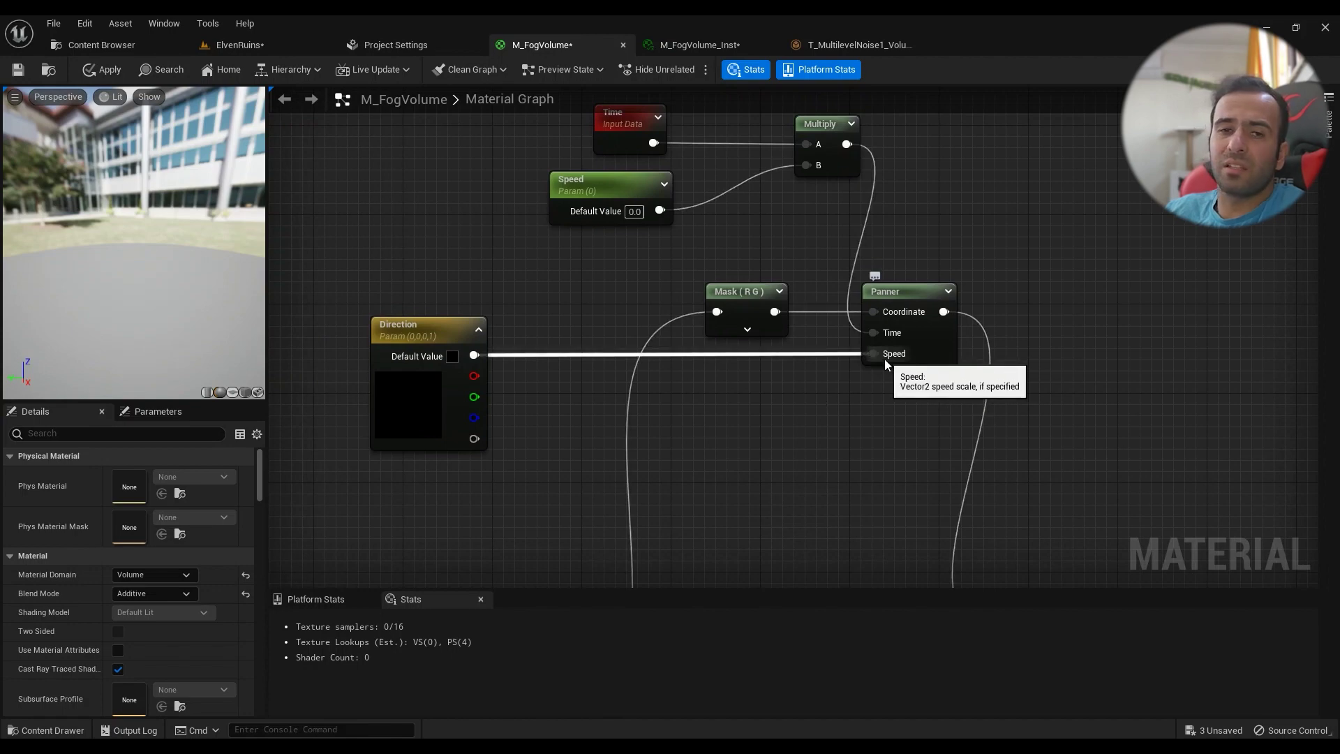
pyautogui.moveTo(544, 371); pyautogui.dragTo(520, 347, button='right')
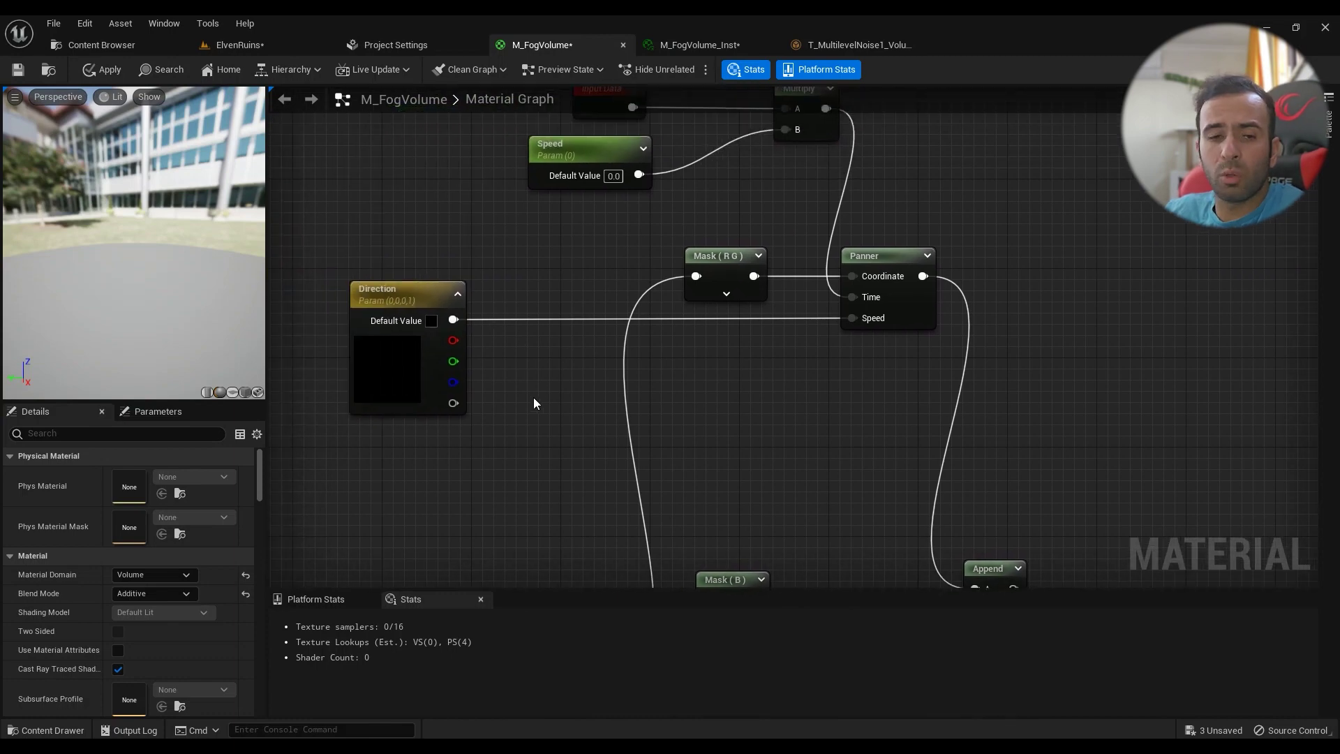
pyautogui.click(529, 412)
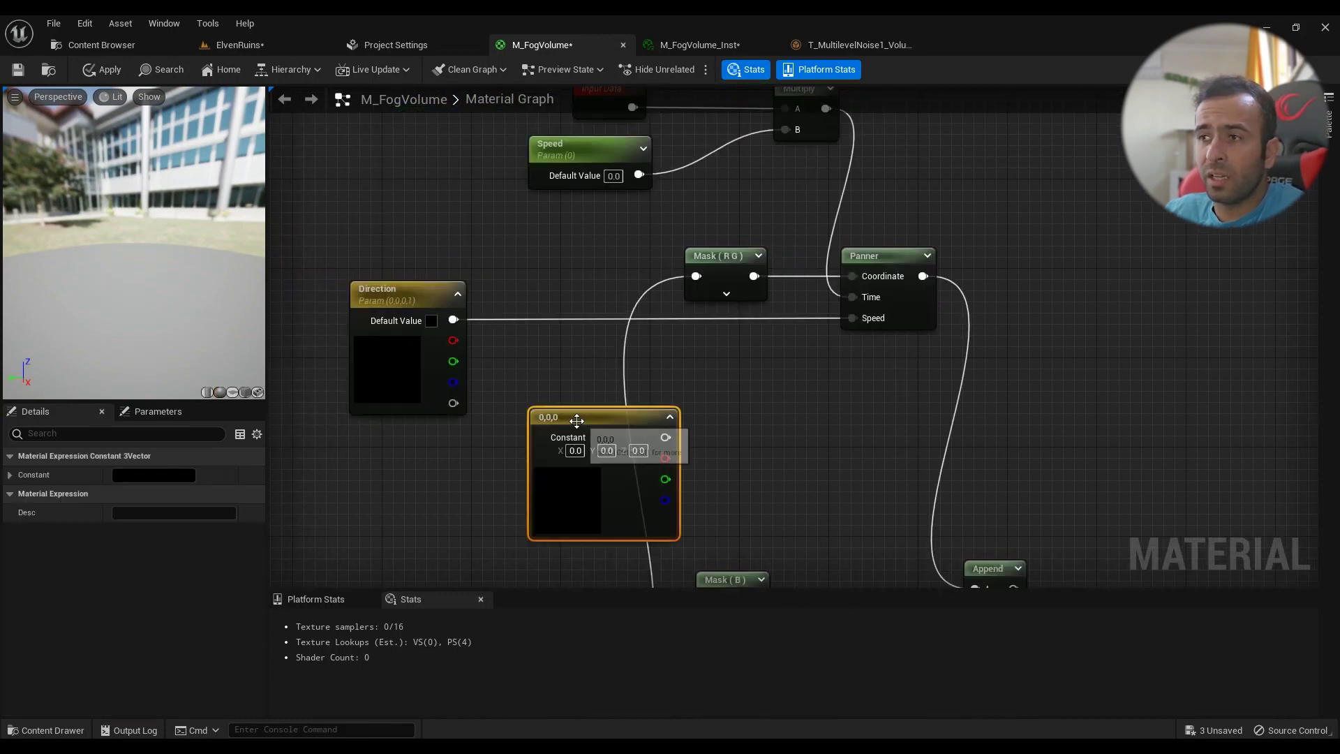
pyautogui.rightClick(562, 424)
pyautogui.click(692, 450)
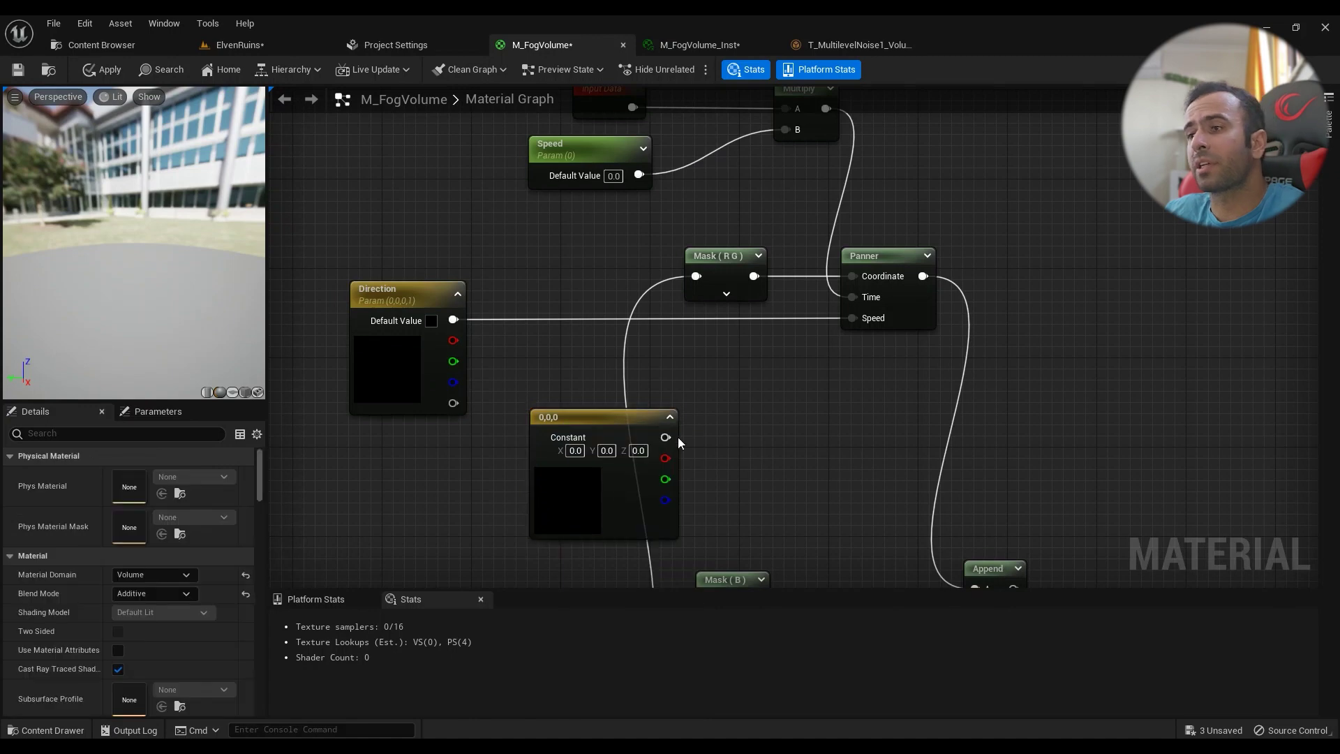
pyautogui.hotkey('ctrl', 'z')
pyautogui.hotkey('ctrl', 'z')
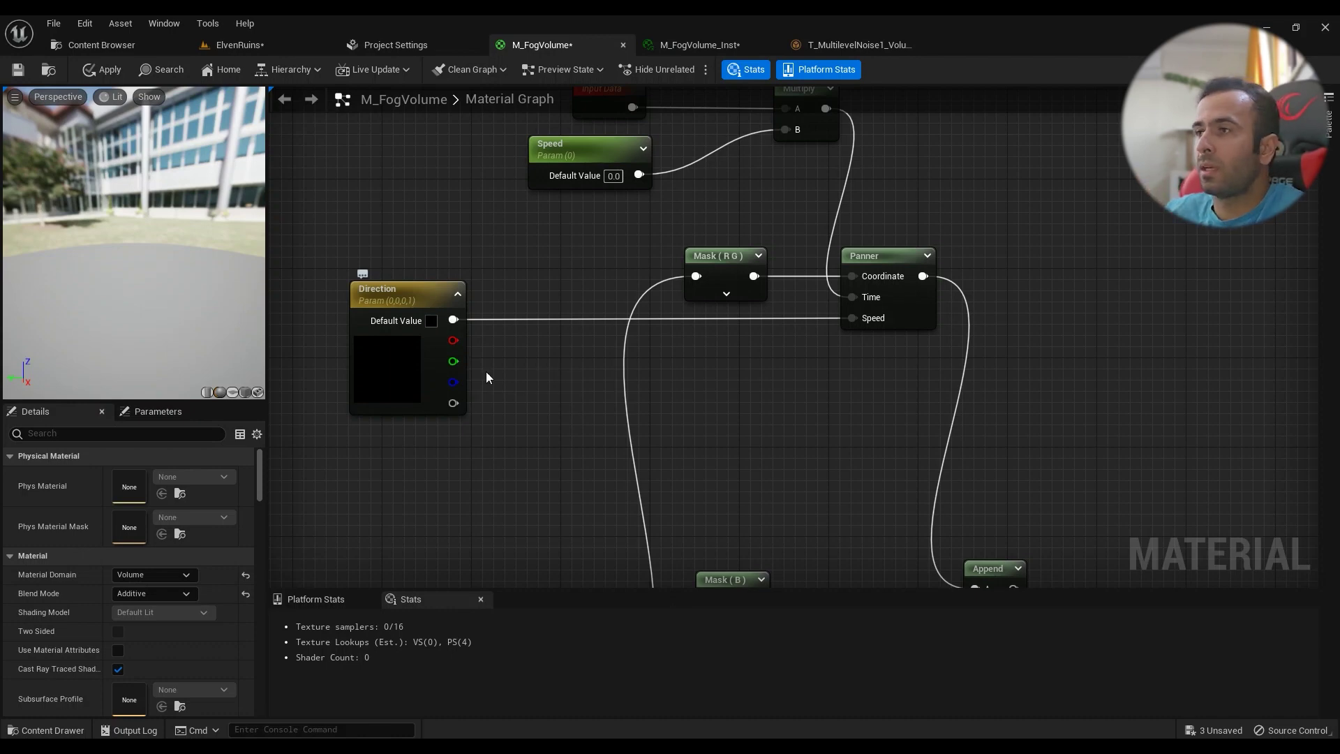
# Step: Connect the Append node's output to the UVs input of the Texture Sample
pyautogui.moveTo(886, 411); pyautogui.dragTo(675, 307, button='right')
pyautogui.scroll(-2, 676, 308)
pyautogui.scroll(2, 720, 331)
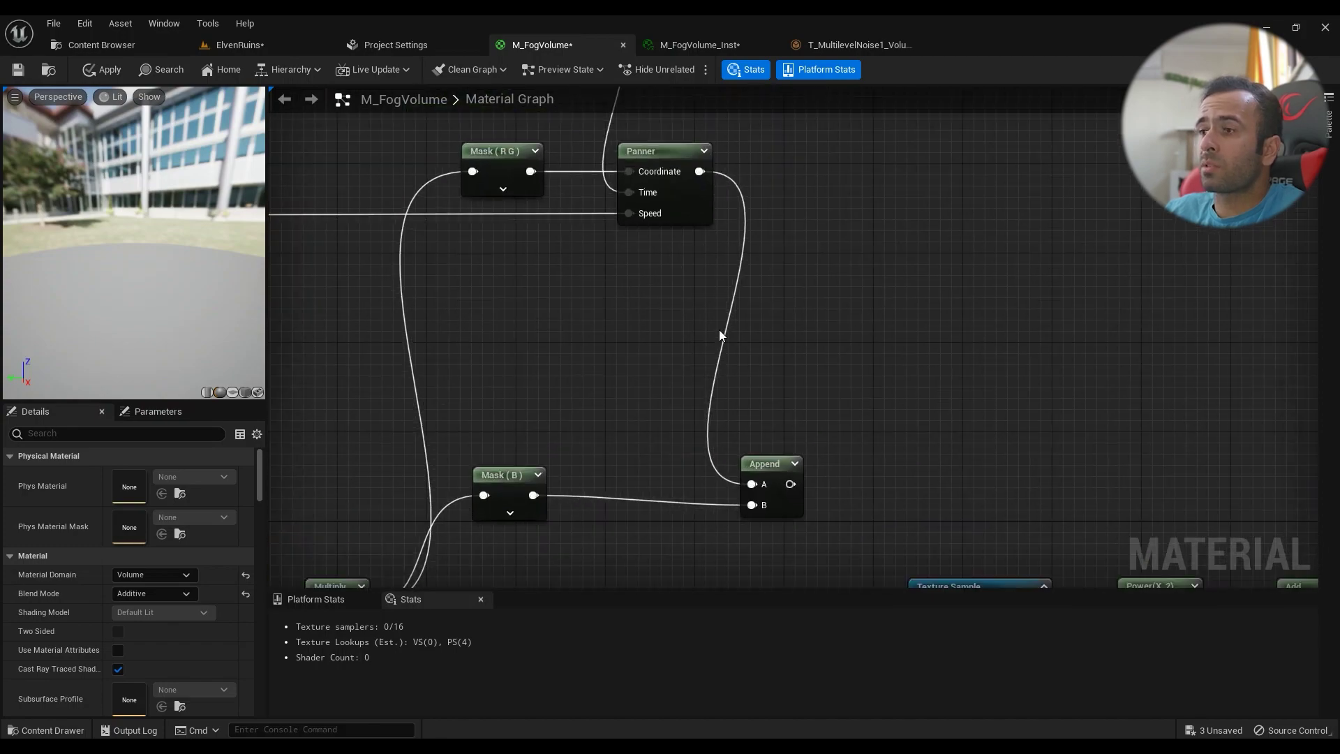
pyautogui.moveTo(780, 448); pyautogui.dragTo(705, 228, button='right')
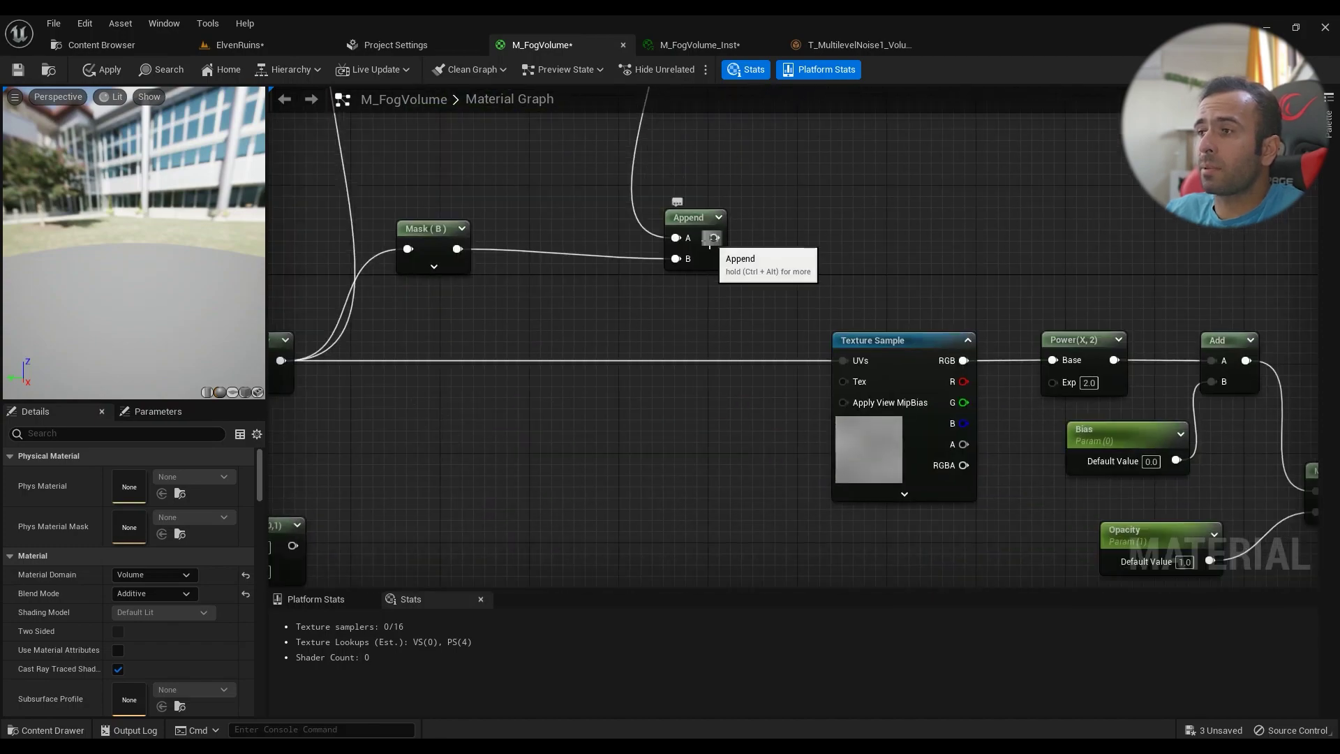
pyautogui.moveTo(713, 237); pyautogui.dragTo(849, 364)
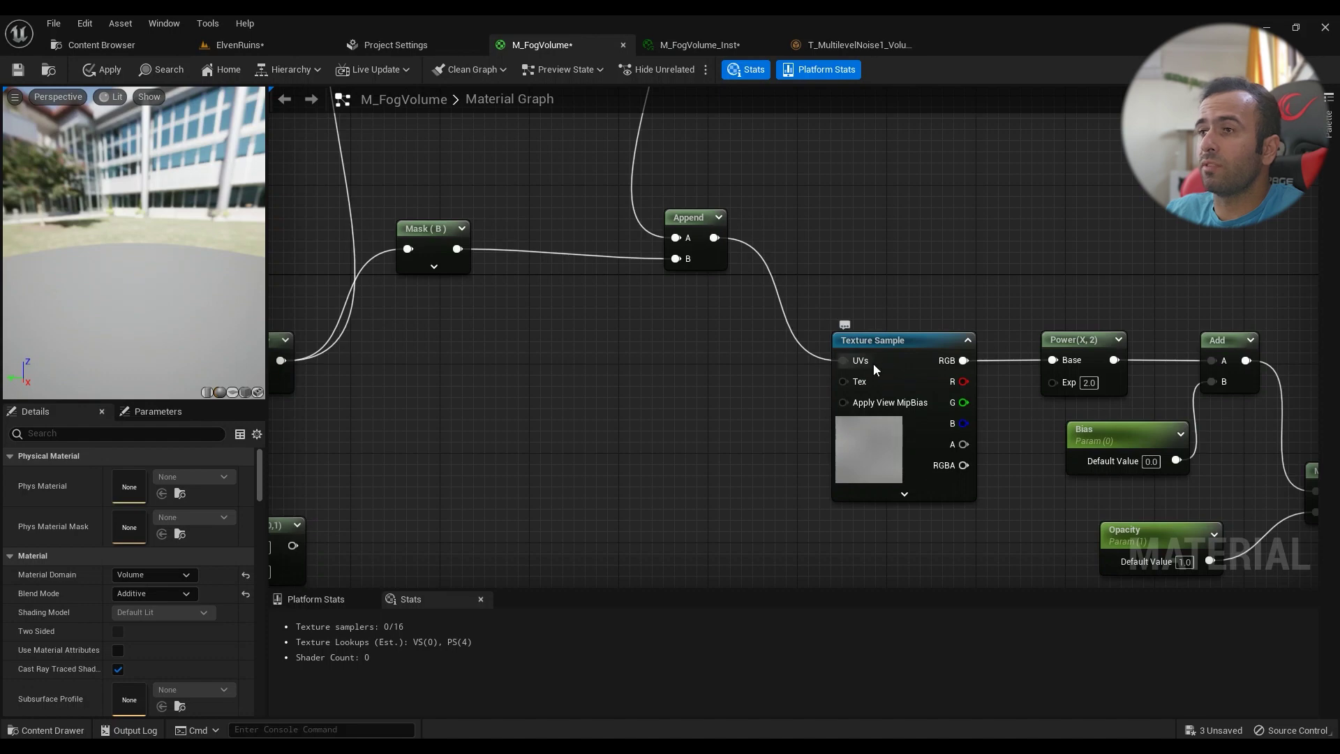
# Step: Delete the unconnected Multiply(0,1) node below the position and scale nodes, and apply the material
pyautogui.scroll(-2, 688, 345)
pyautogui.moveTo(688, 345); pyautogui.dragTo(712, 340, button='right')
pyautogui.moveTo(769, 245); pyautogui.dragTo(568, 355)
pyautogui.click(659, 435)
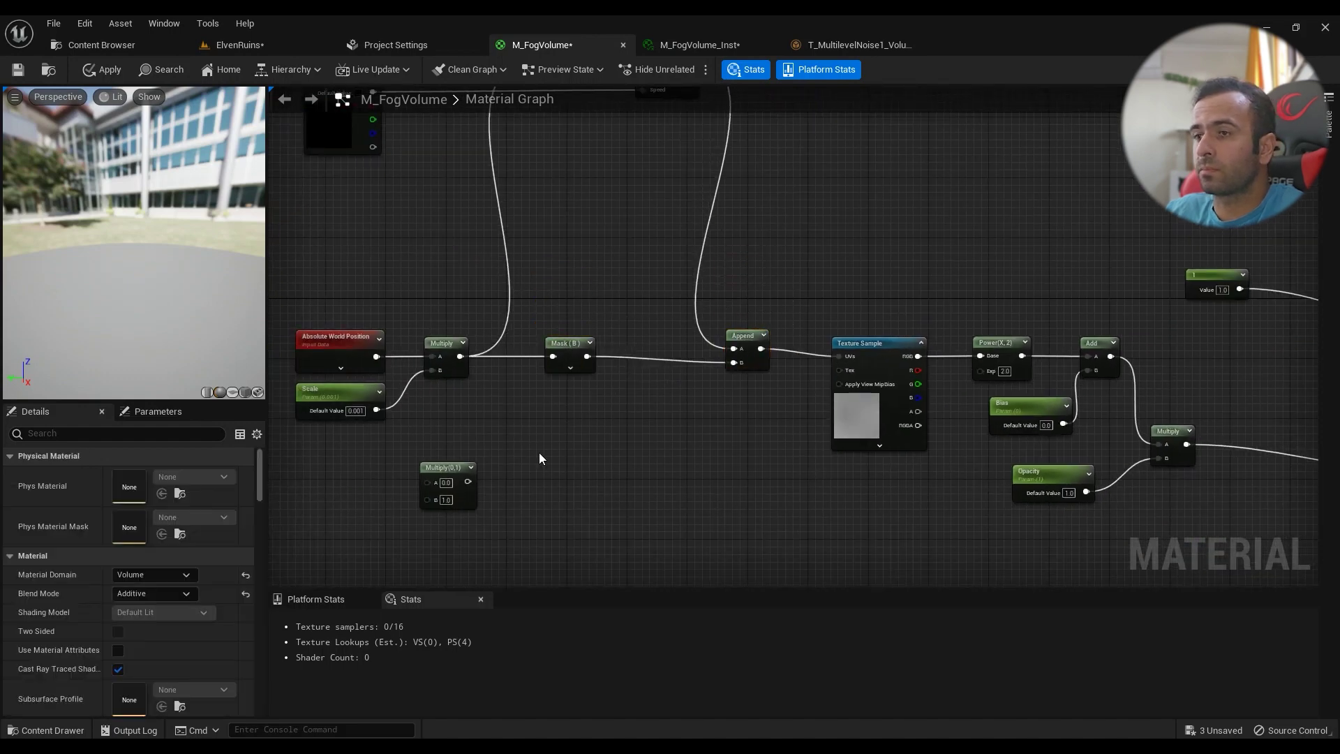
pyautogui.click(443, 501)
pyautogui.press('Delete')
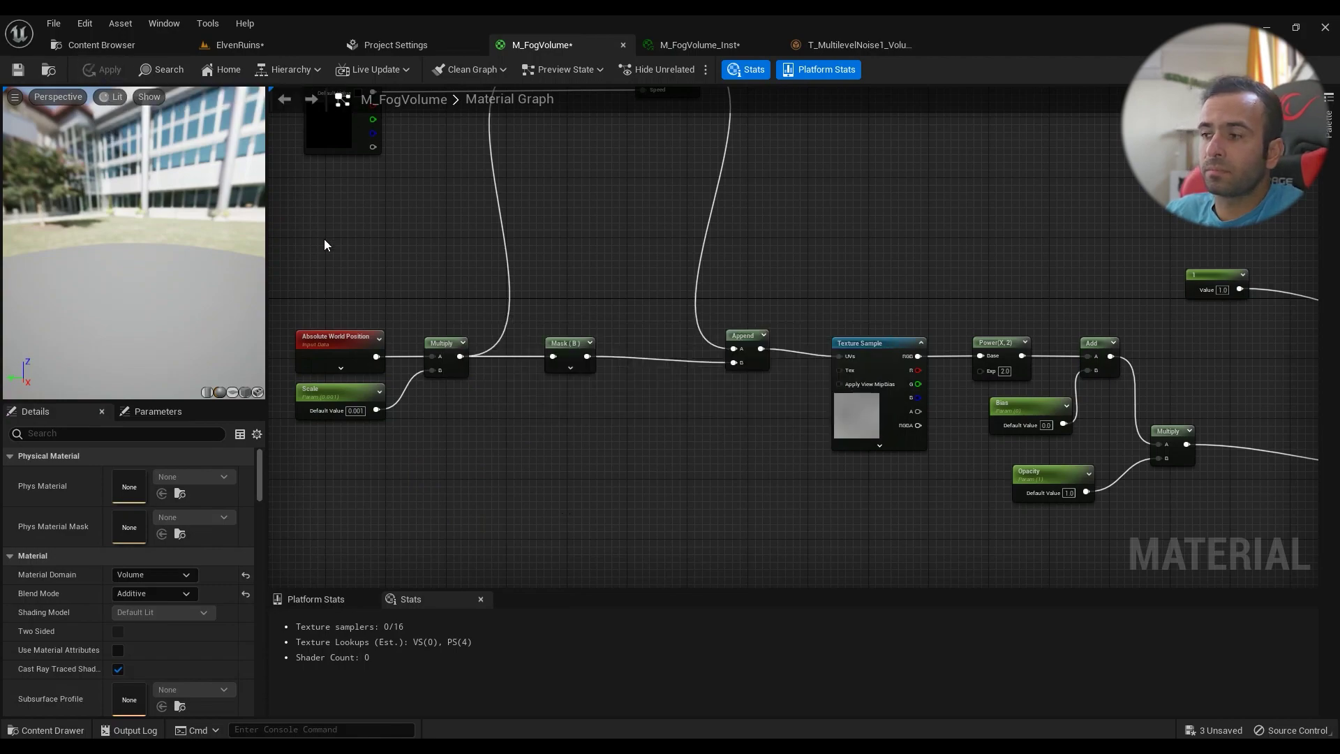
# Step: Undock the M_FogVolume_Inst editor as a floating window over the ElvenRuins level view and widen its details area
pyautogui.click(240, 44)
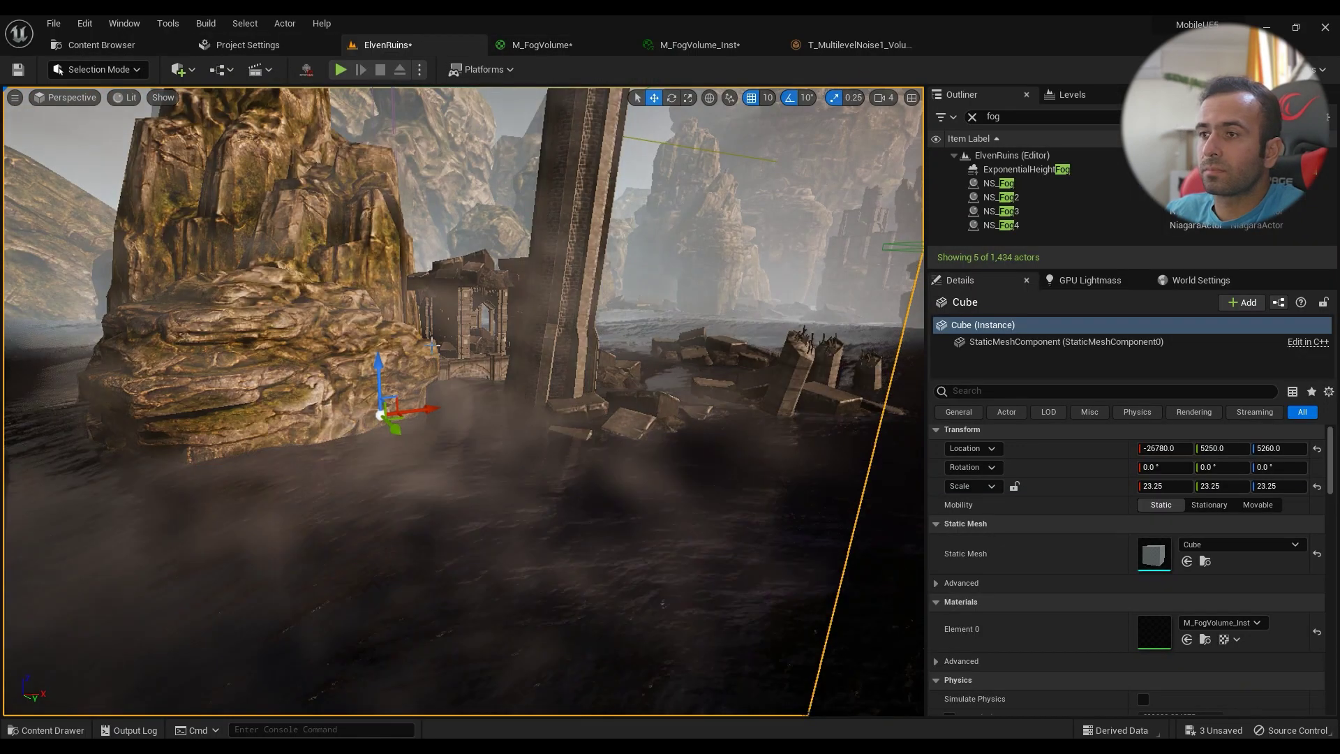
pyautogui.moveTo(498, 395); pyautogui.dragTo(504, 446, button='right')
pyautogui.press('w')
pyautogui.moveTo(429, 422)
pyautogui.mouseDown(button='right')
pyautogui.moveTo(405, 415)
pyautogui.moveTo(426, 411)
pyautogui.moveTo(433, 429)
pyautogui.mouseUp(button='right')
pyautogui.click(698, 45)
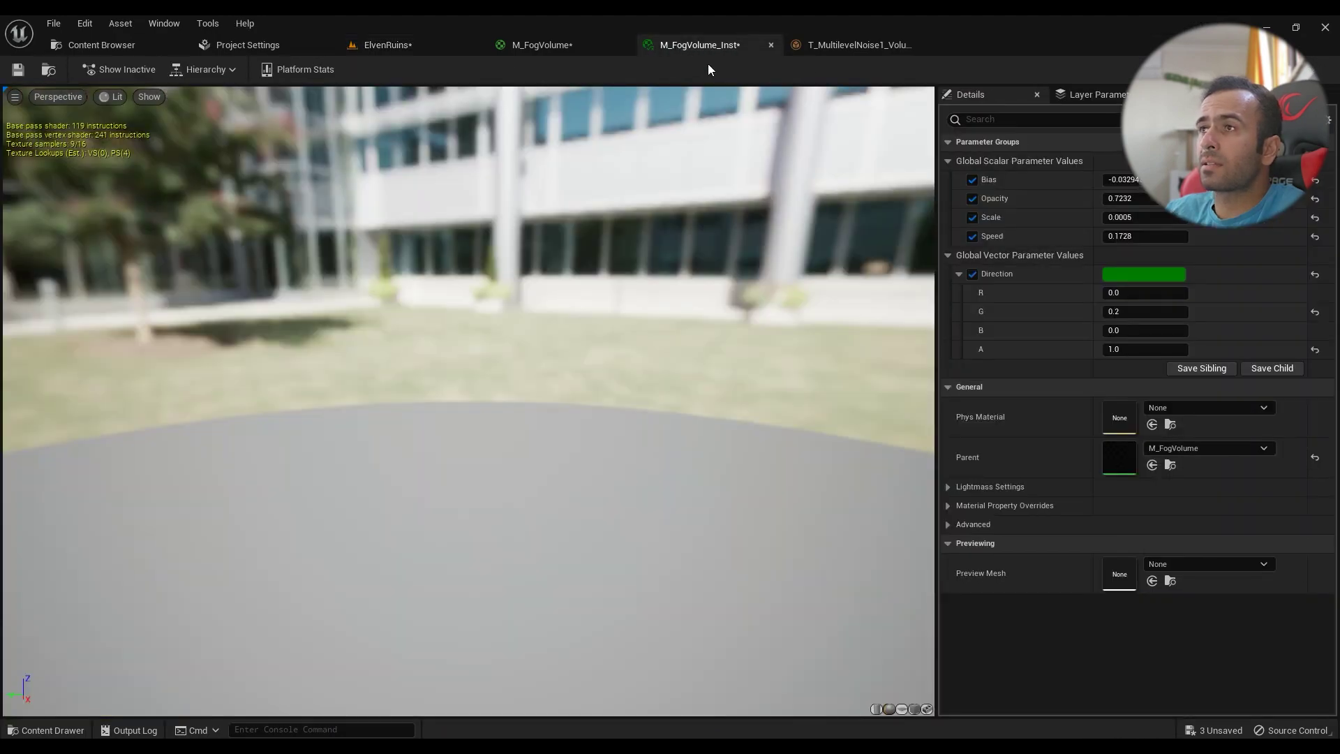
pyautogui.moveTo(700, 46); pyautogui.dragTo(753, 284)
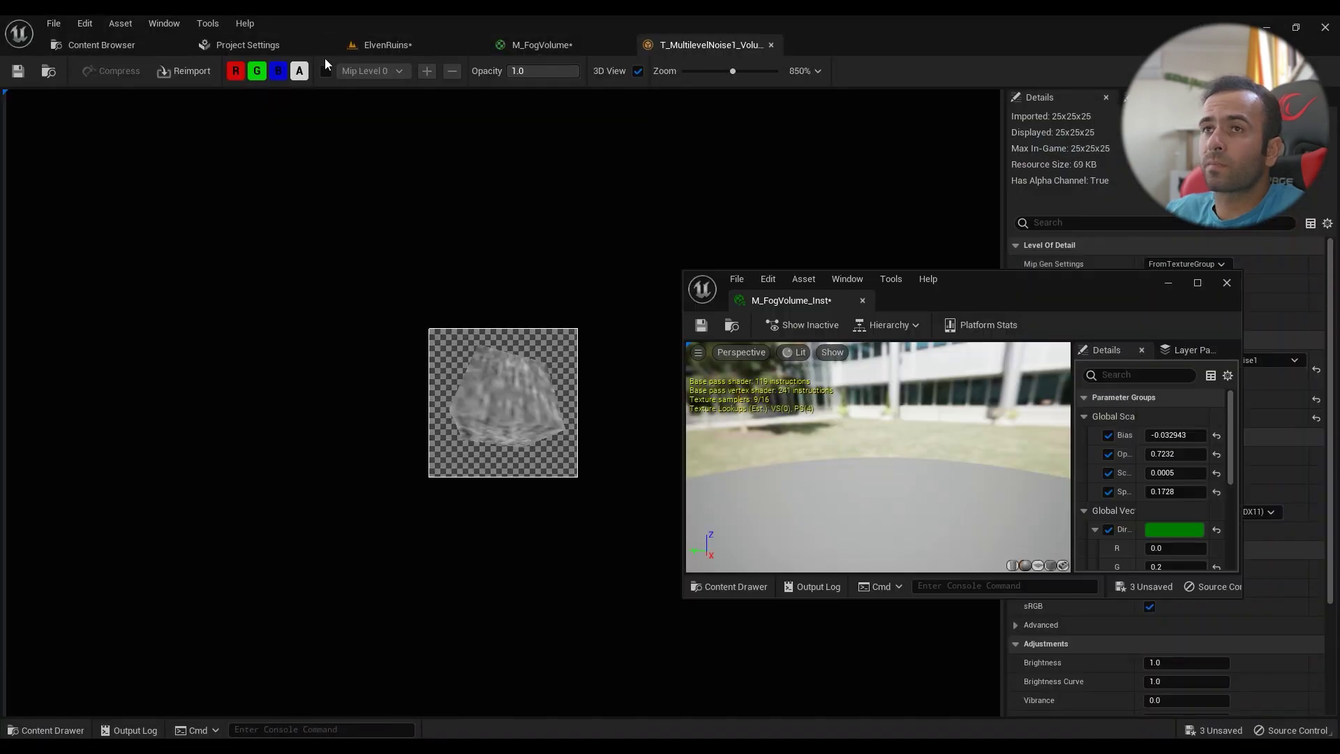
pyautogui.click(386, 45)
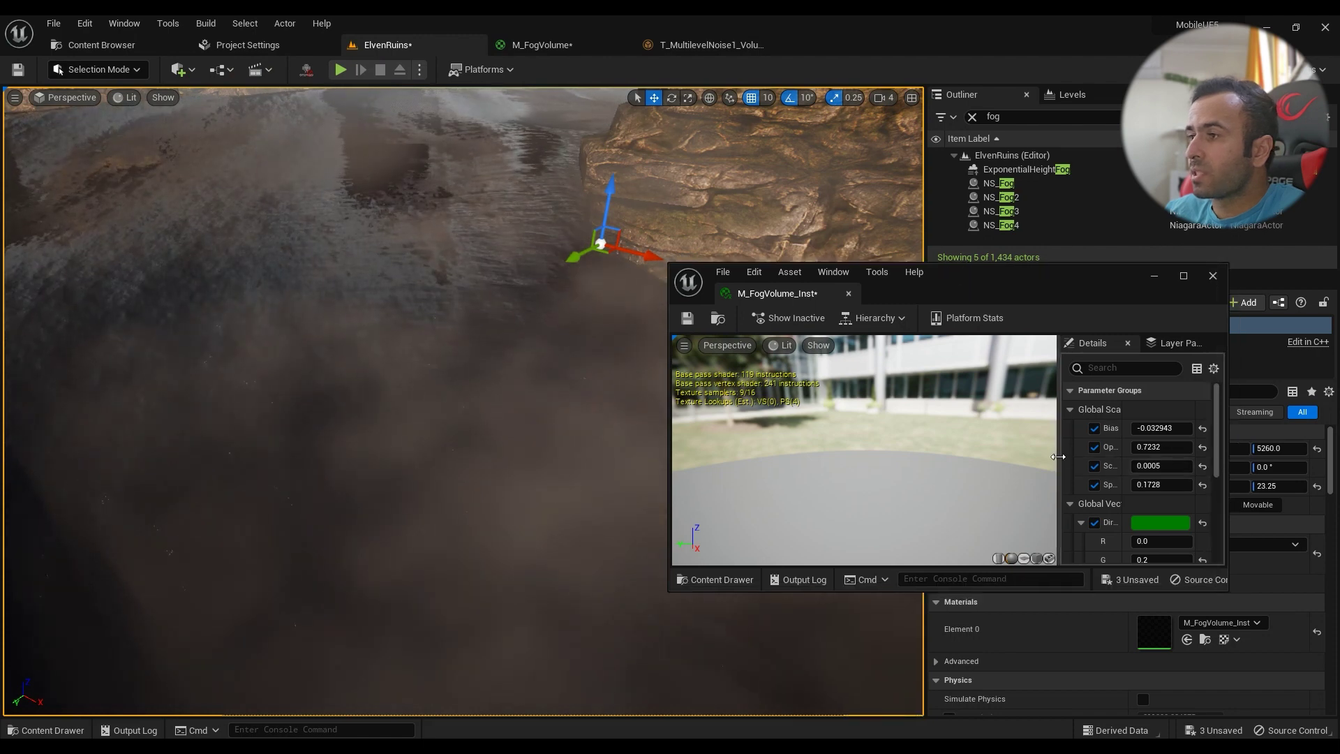
pyautogui.moveTo(1059, 419); pyautogui.dragTo(936, 502)
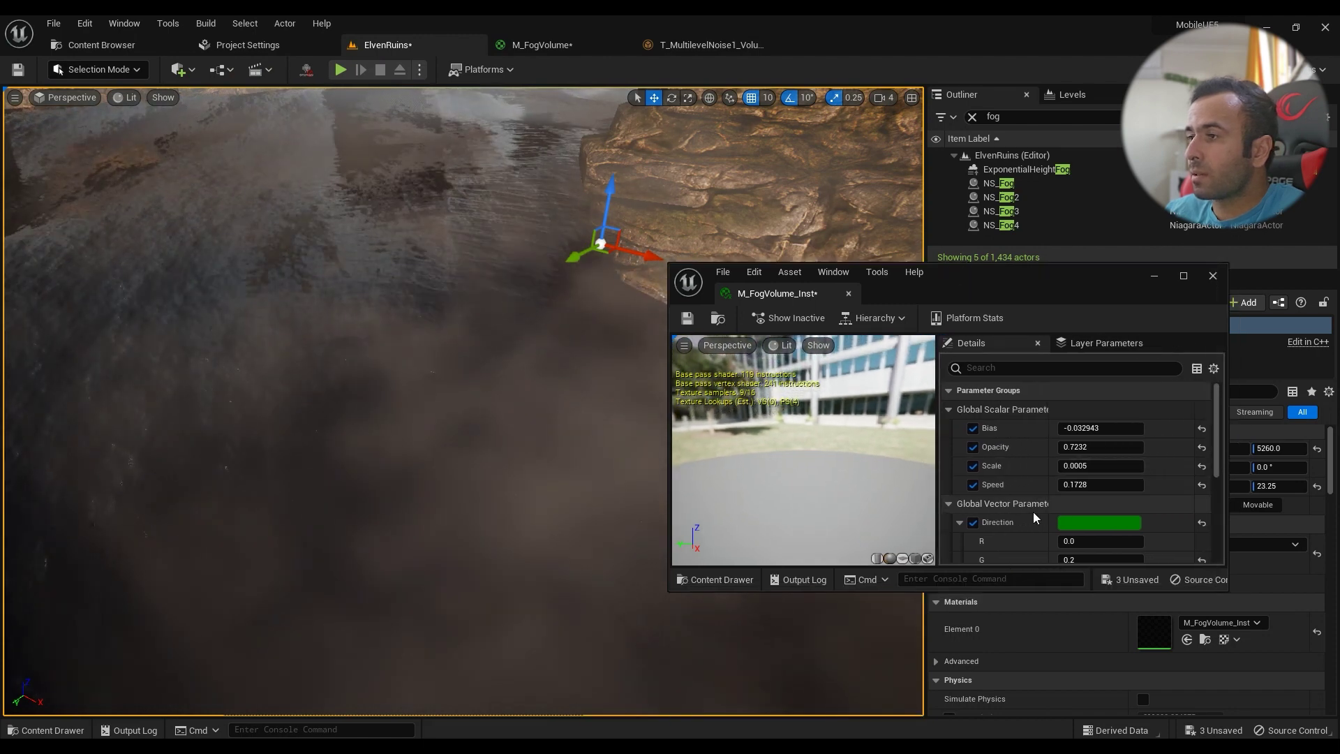
# Step: Try Speed values of 0, 1 and -2.8 on M_FogVolume_Inst to compare the fog's movement
pyautogui.click(1101, 484)
pyautogui.write('0')
pyautogui.press('Return')
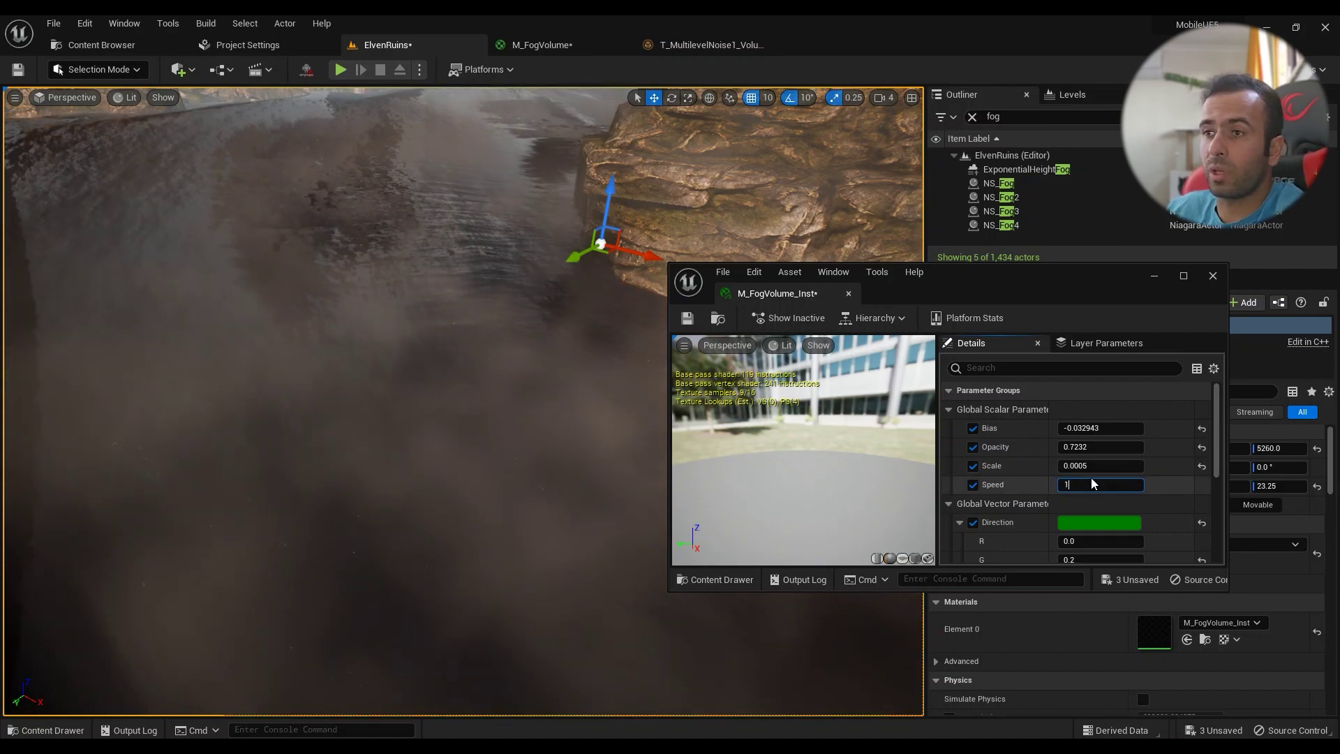
pyautogui.press('Return')
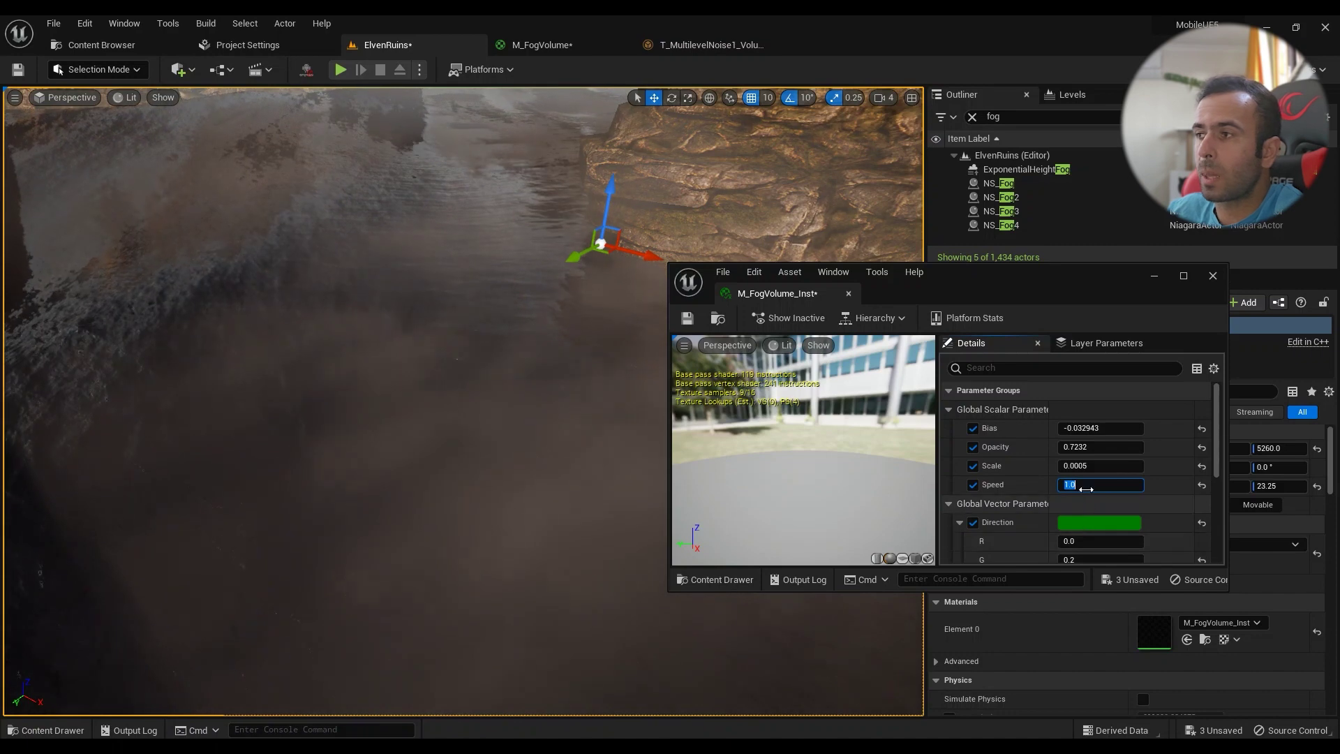
pyautogui.write('0.2')
pyautogui.press('Return')
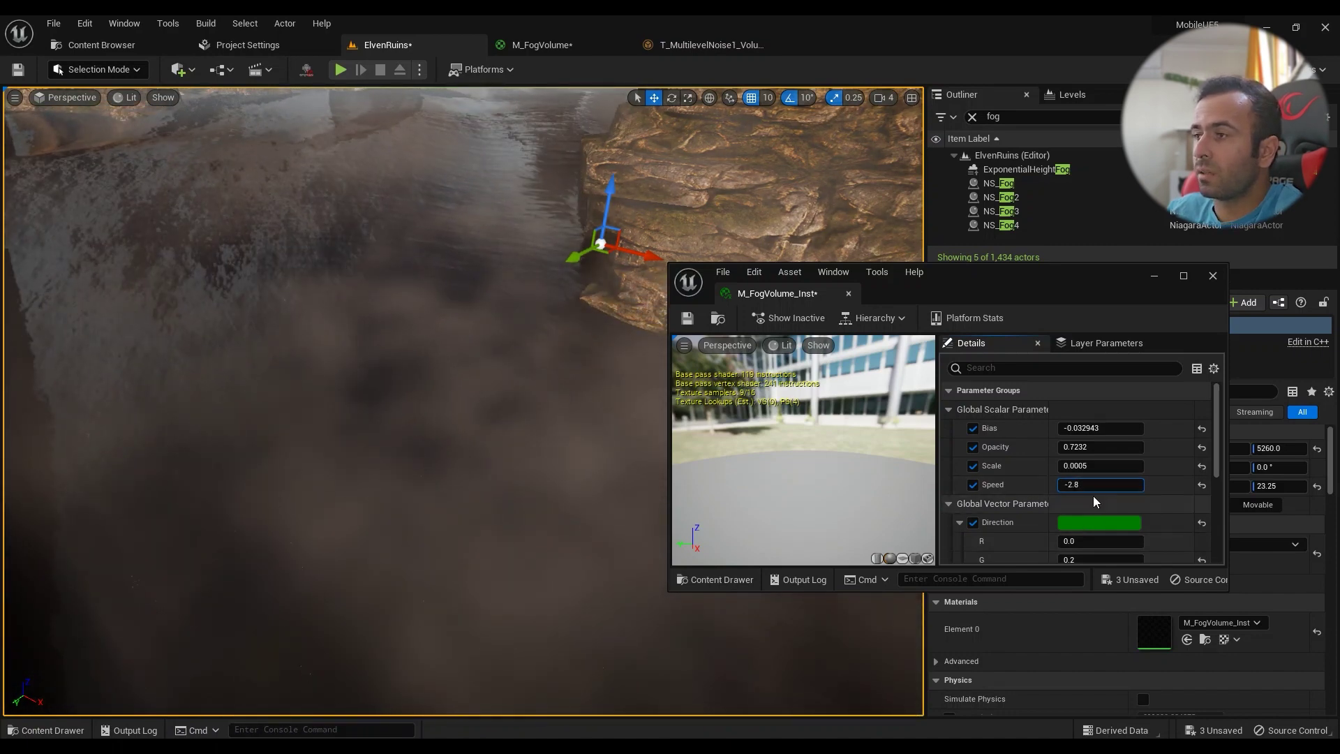
pyautogui.scroll(-1, 1110, 486)
pyautogui.click(1152, 499)
# Step: Set the Speed parameter of M_FogVolume_Inst to 0.2
pyautogui.click(1109, 484)
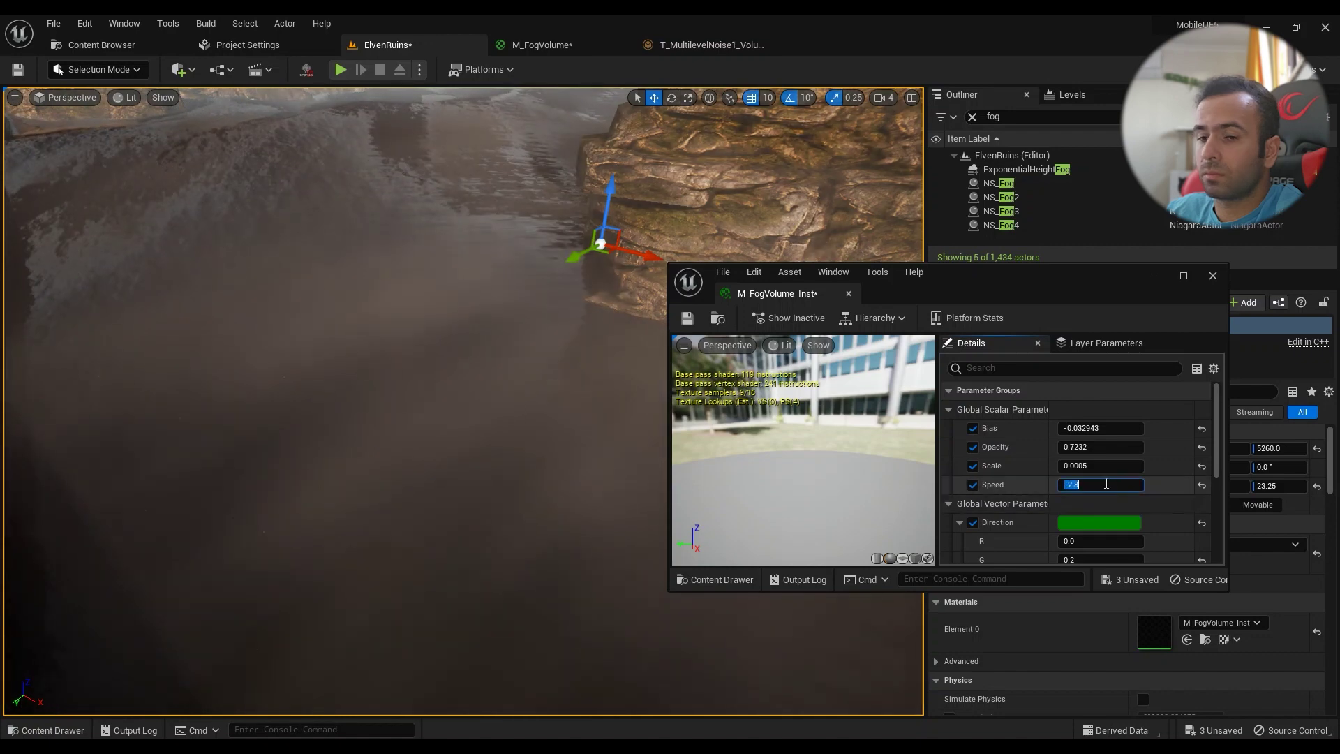
pyautogui.write('0.2')
pyautogui.press('Return')
# Step: Try 0.5 for the R component of the Direction parameter, and set it to 0.2
pyautogui.scroll(-1, 1177, 517)
pyautogui.scroll(-2, 1178, 518)
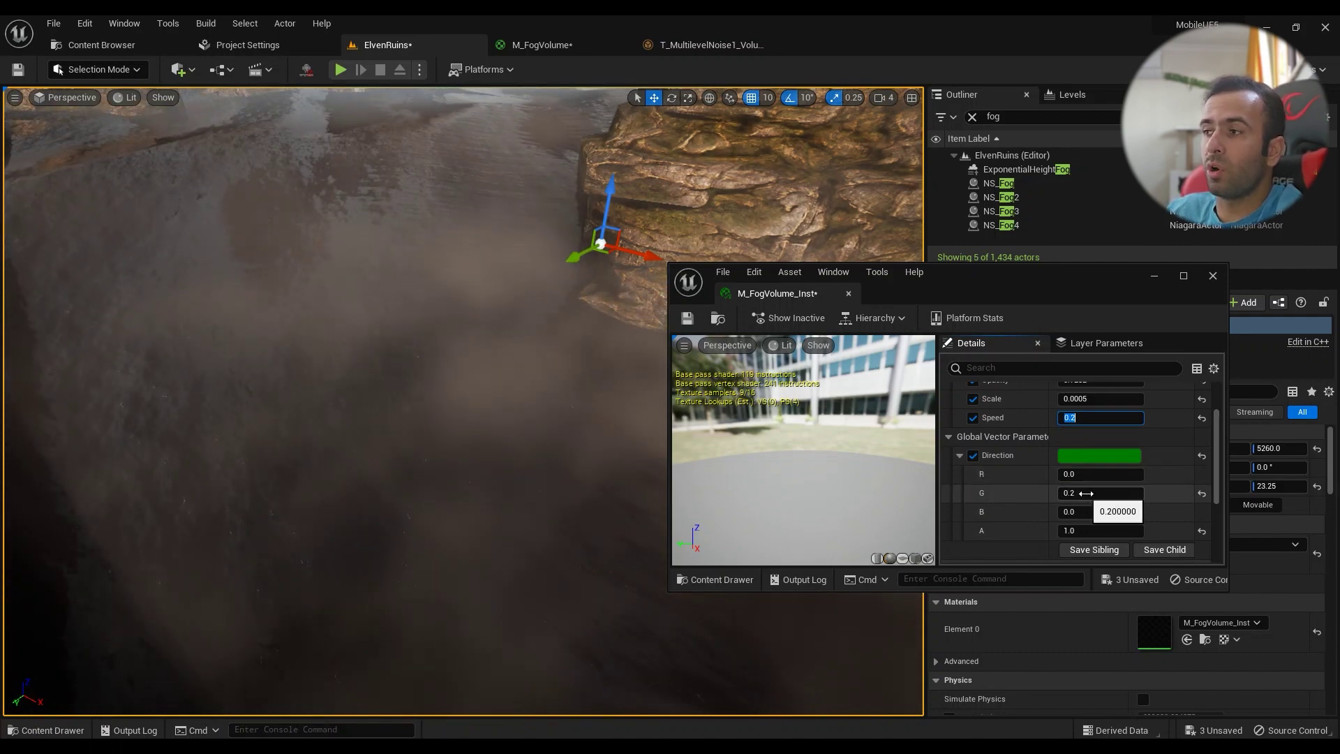
pyautogui.click(1090, 473)
pyautogui.write('0.5')
pyautogui.press('Return')
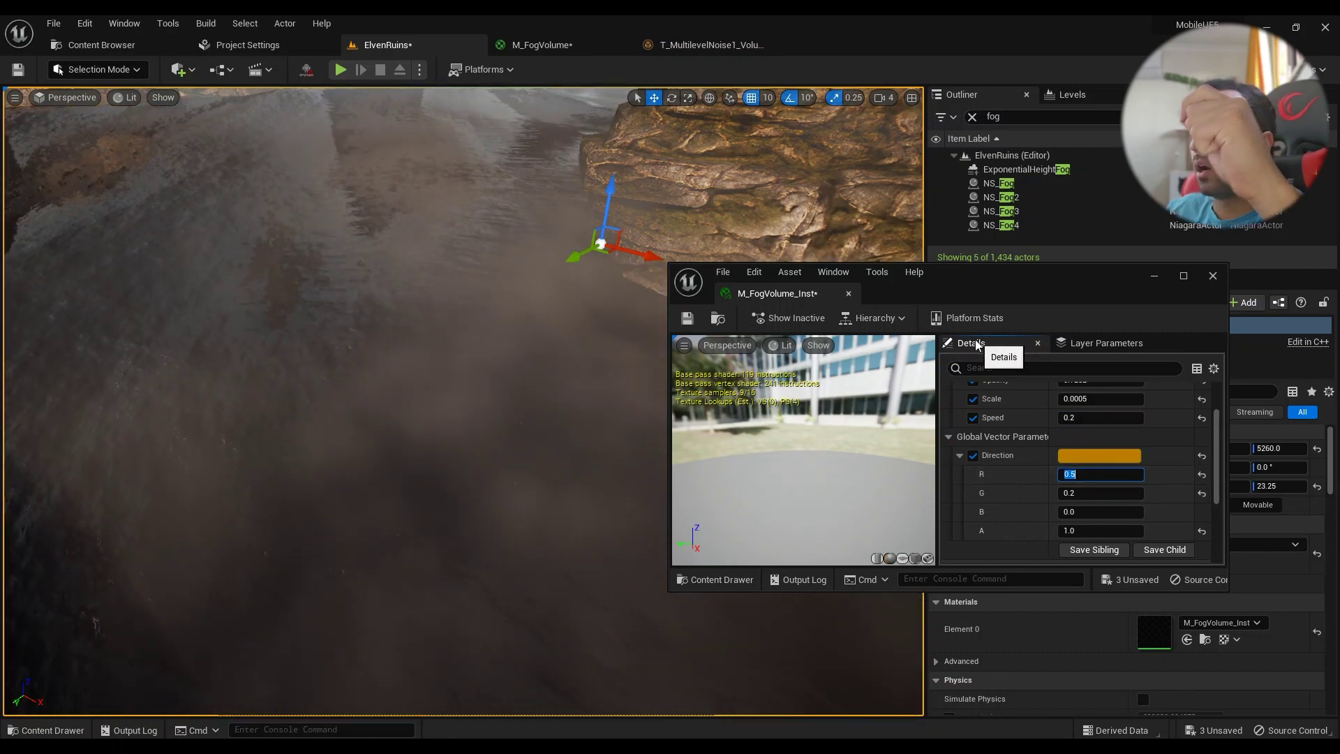
pyautogui.write('0.2')
pyautogui.press('Return')
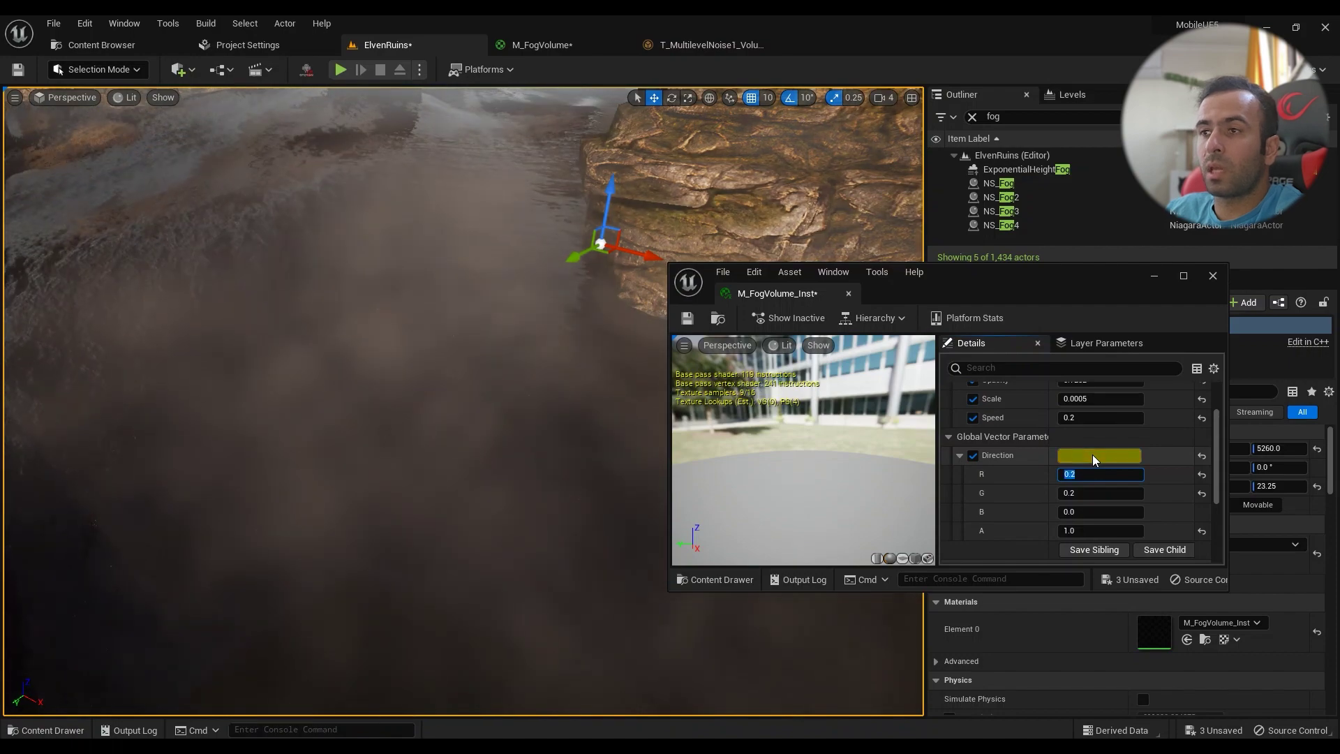
# Step: Dock the M_FogVolume_Inst editor back into the main window and bring the whole M_FogVolume node graph into view
pyautogui.moveTo(838, 290); pyautogui.dragTo(822, 56)
pyautogui.click(609, 45)
pyautogui.scroll(-4, 657, 375)
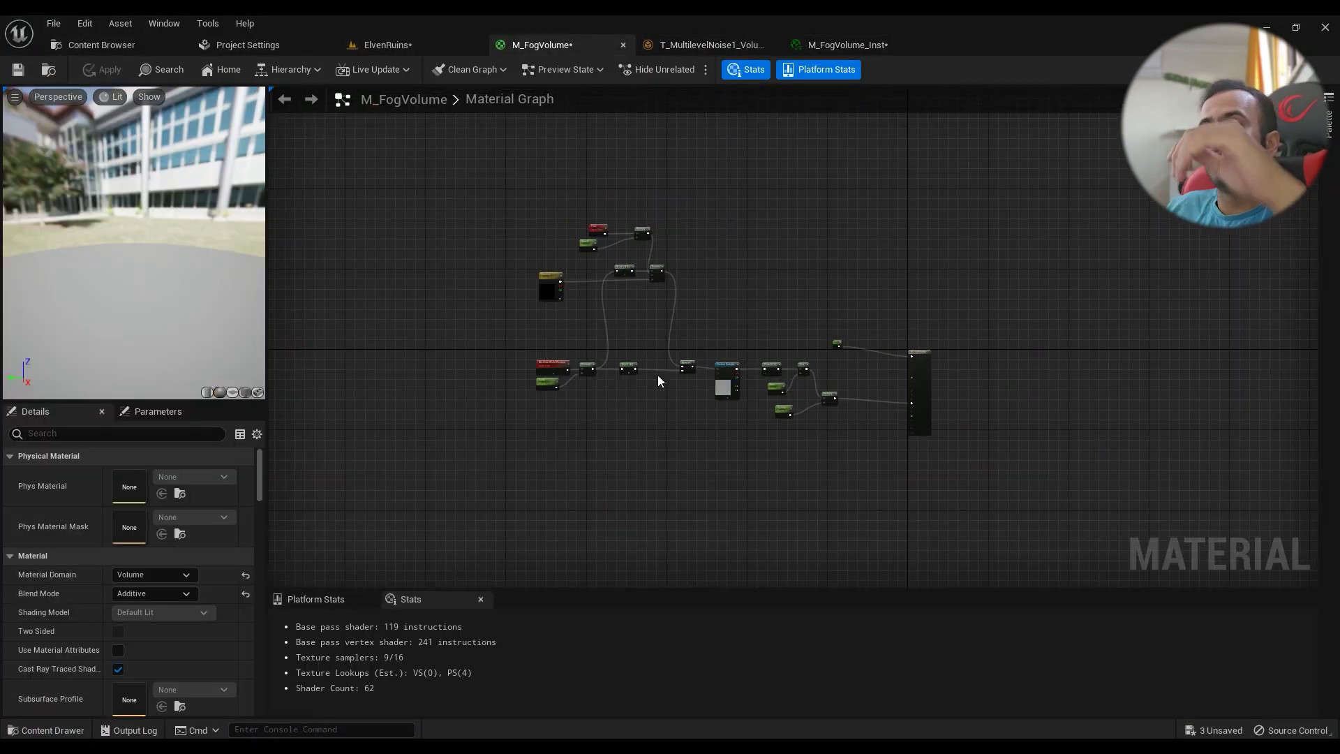
pyautogui.scroll(3, 684, 332)
pyautogui.moveTo(707, 270); pyautogui.dragTo(744, 312, button='right')
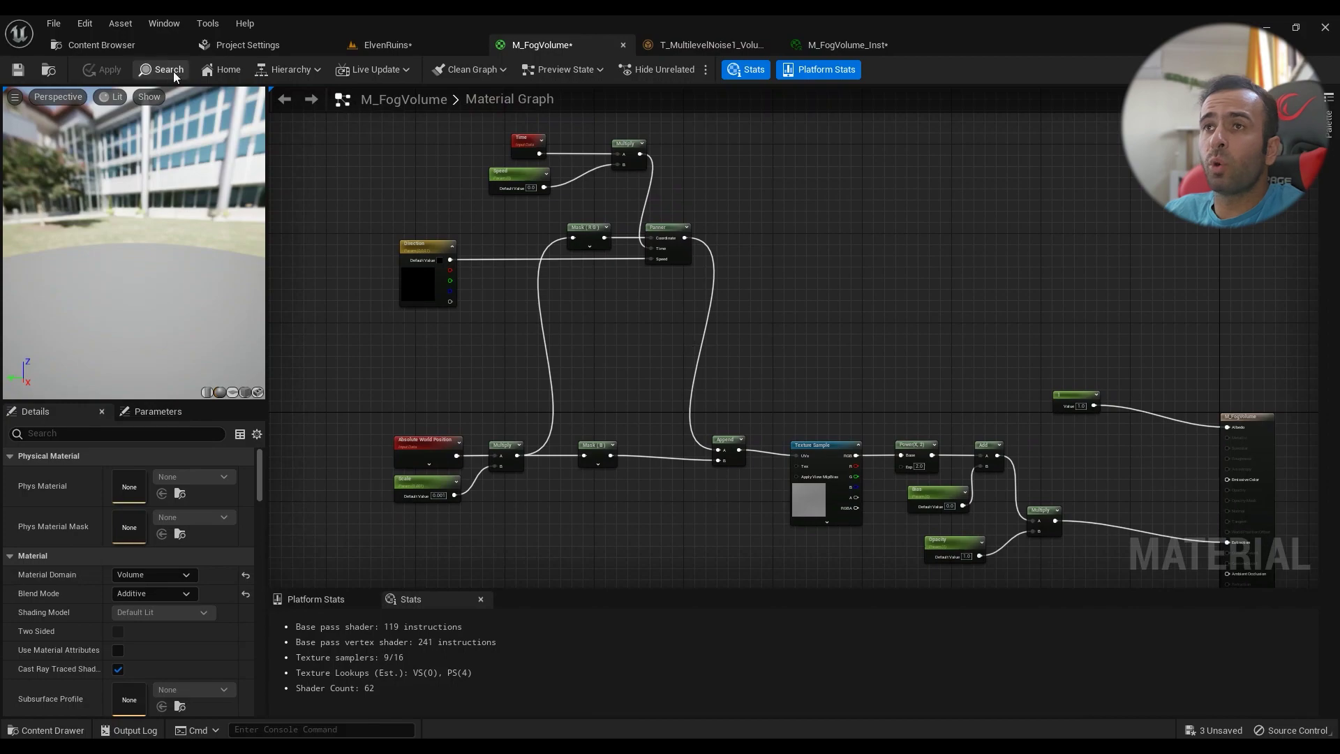
# Step: Compare the moving fog around the cube in ElvenRuins with the masking and panning nodes in the M_FogVolume graph
pyautogui.click(379, 44)
pyautogui.moveTo(527, 305); pyautogui.dragTo(656, 314, button='right')
pyautogui.click(544, 46)
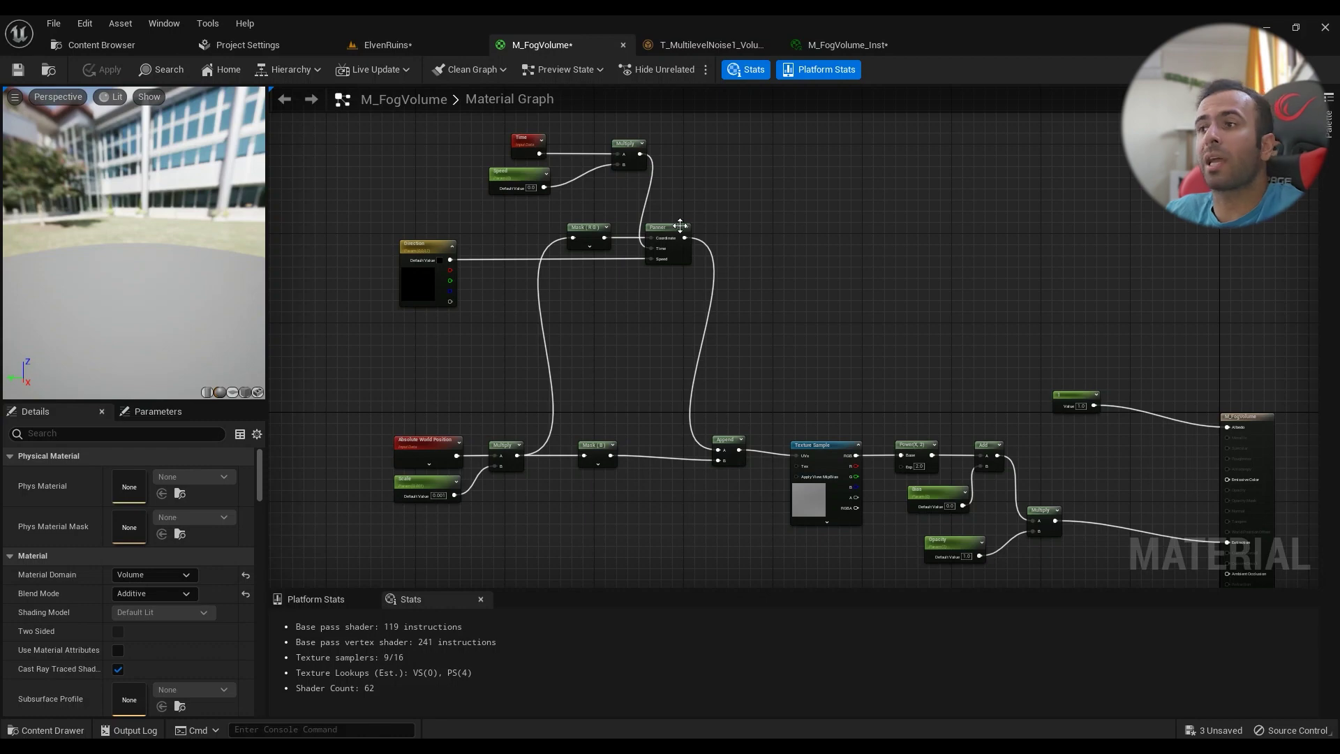
pyautogui.scroll(5, 623, 445)
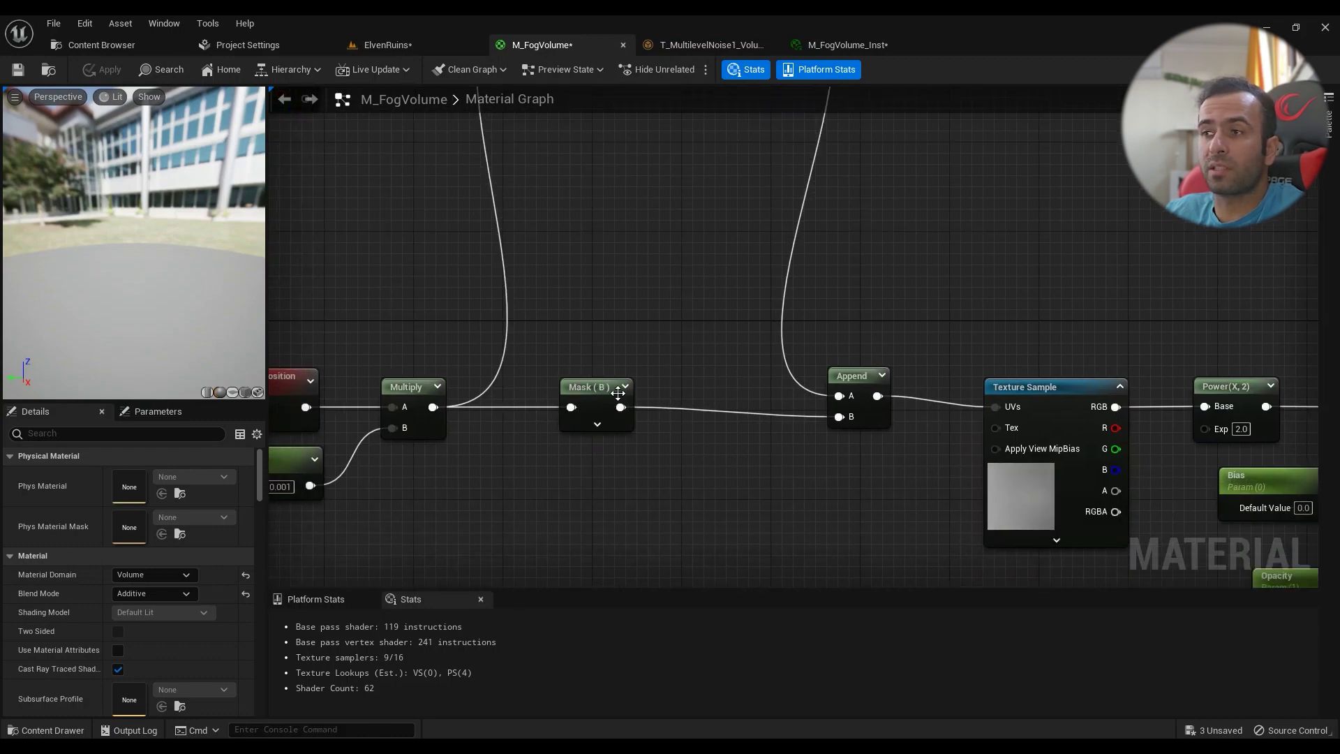
pyautogui.scroll(-4, 618, 393)
pyautogui.click(415, 49)
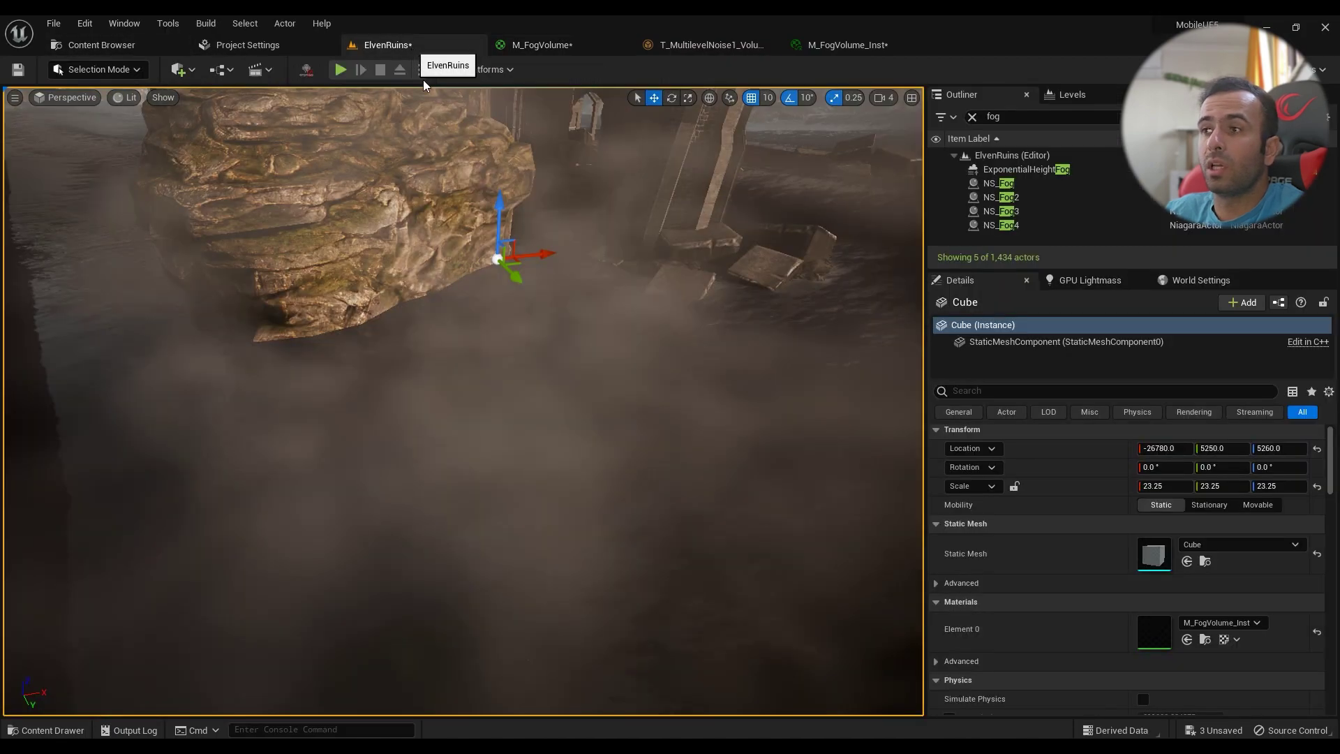
pyautogui.moveTo(447, 293); pyautogui.dragTo(429, 238, button='right')
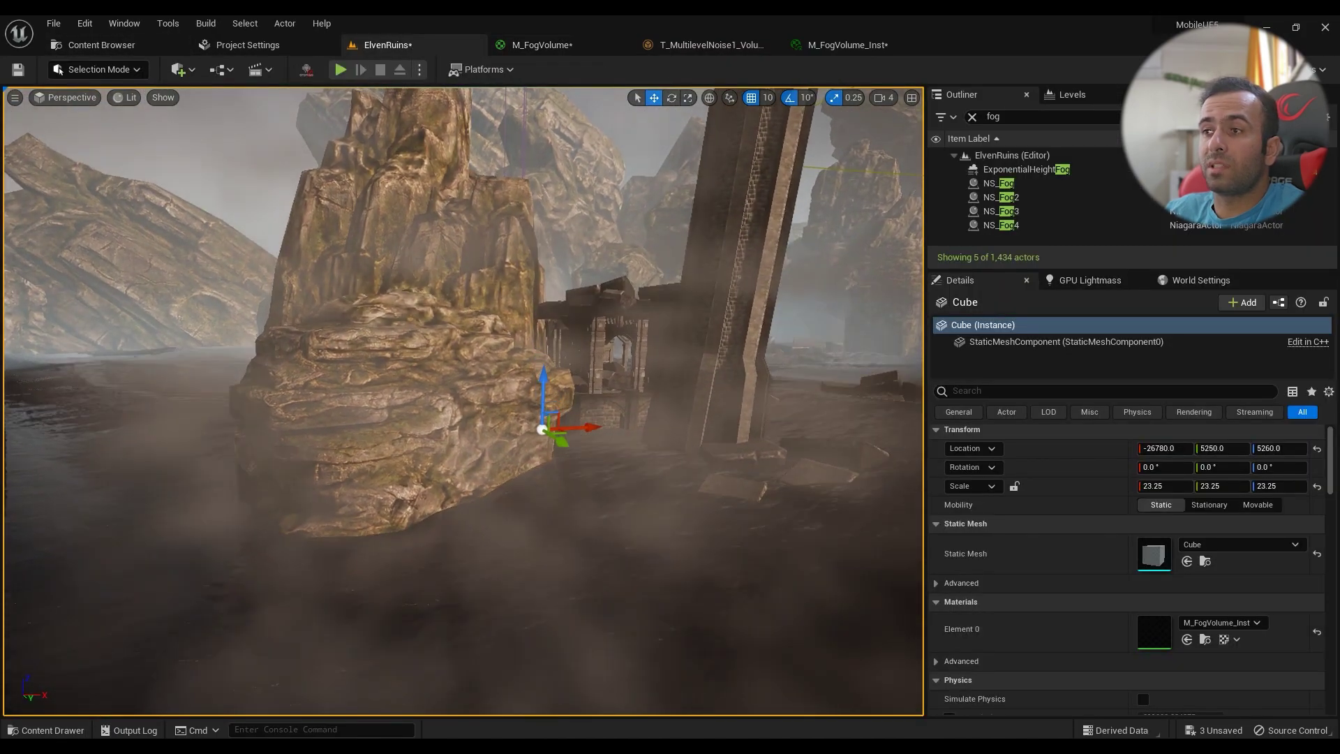
pyautogui.moveTo(427, 162); pyautogui.dragTo(427, 170, button='right')
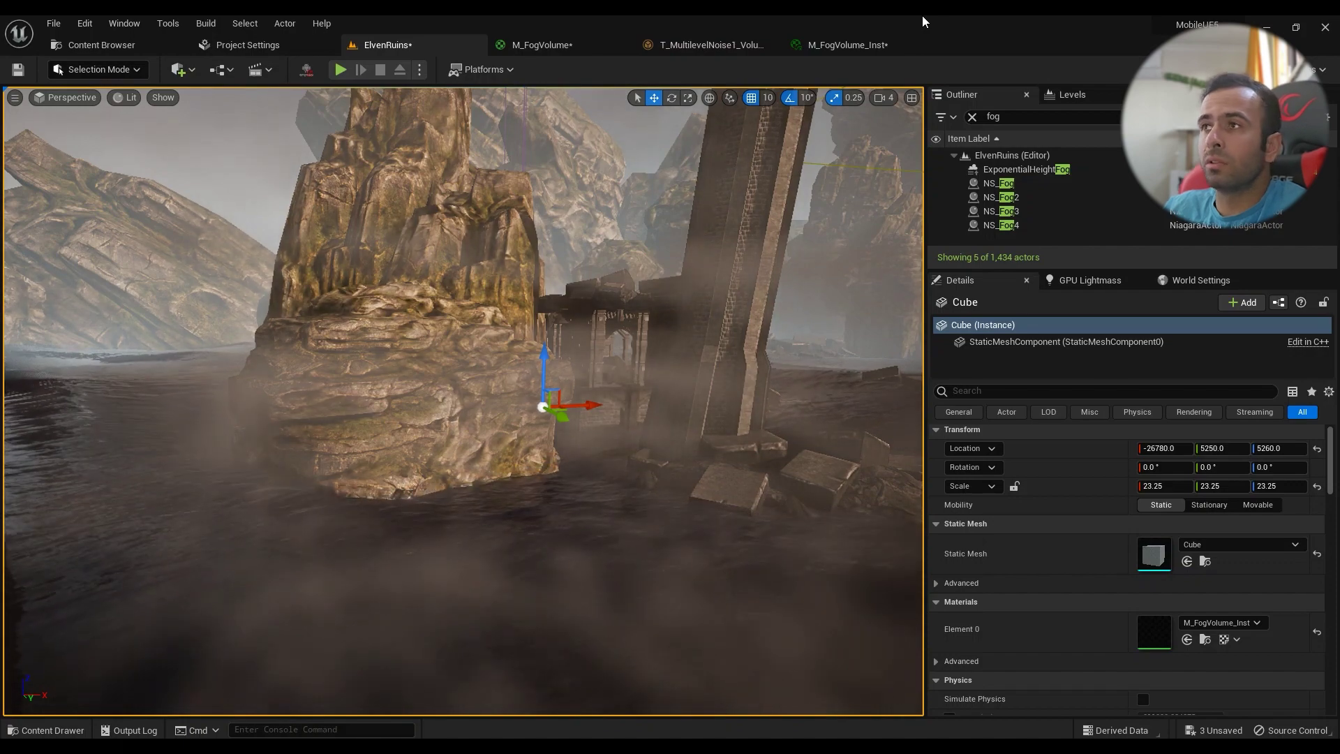
# Step: Examine the moving fog around the cube in ElvenRuins from slightly different angles, along with the cube's detail properties
pyautogui.moveTo(614, 339)
pyautogui.mouseDown(button='right')
pyautogui.moveTo(663, 349)
pyautogui.moveTo(615, 339)
pyautogui.mouseUp(button='right')
pyautogui.press('w')
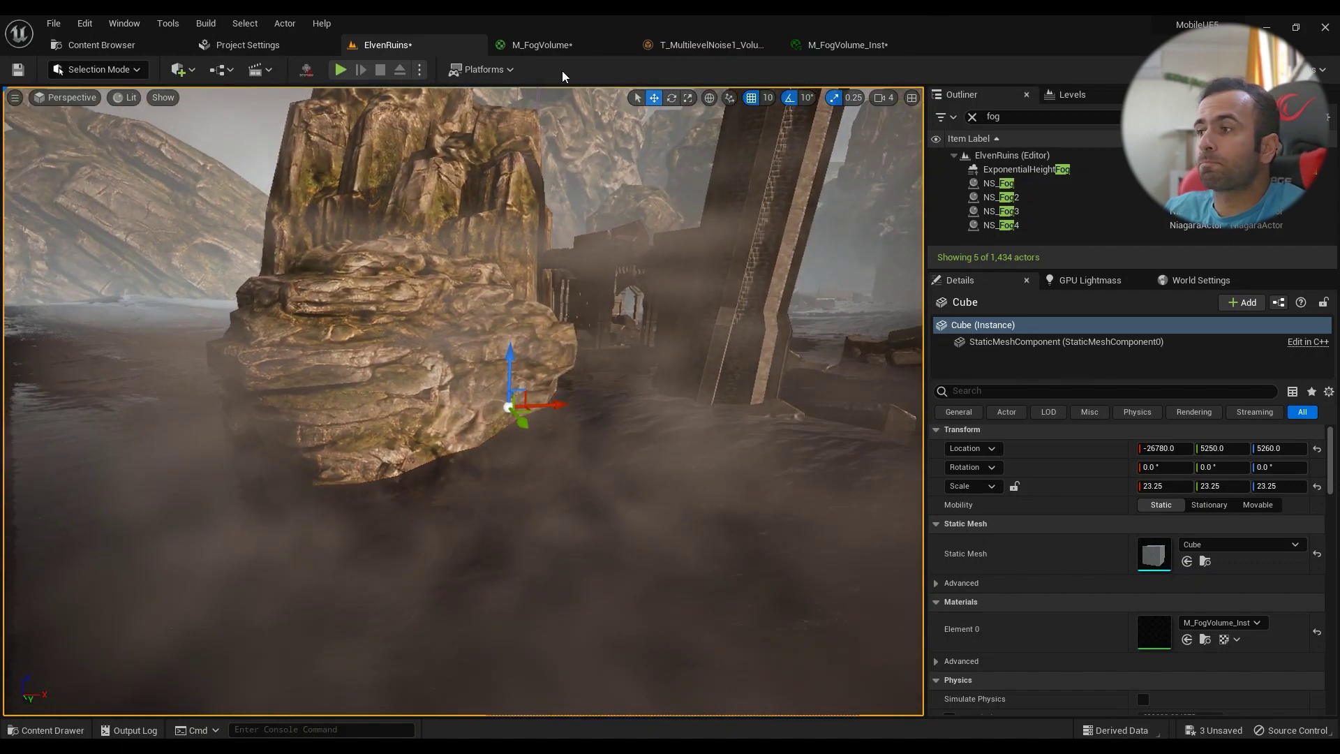
pyautogui.scroll(-10, 1023, 574)
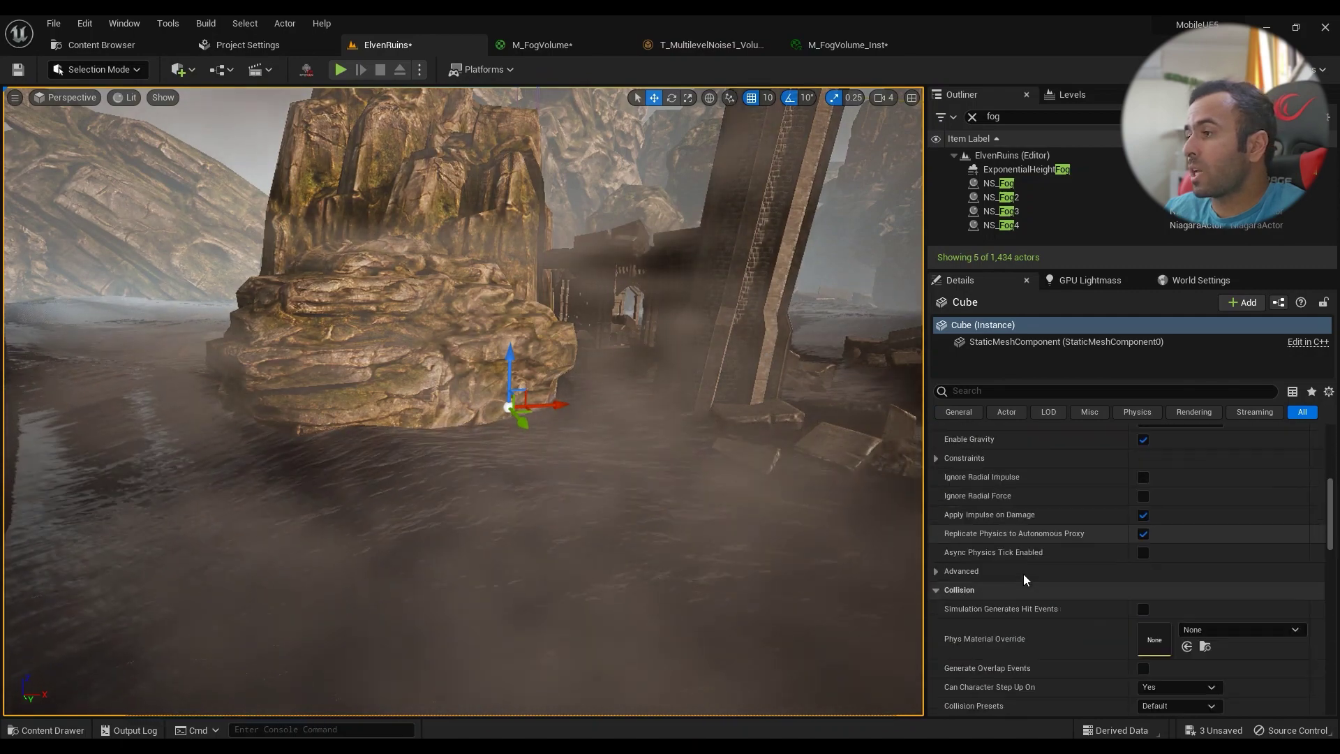
pyautogui.scroll(11, 1023, 575)
pyautogui.moveTo(697, 489)
pyautogui.mouseDown(button='right')
pyautogui.moveTo(746, 488)
pyautogui.moveTo(704, 495)
pyautogui.mouseUp(button='right')
pyautogui.moveTo(559, 434); pyautogui.dragTo(551, 434, button='right')
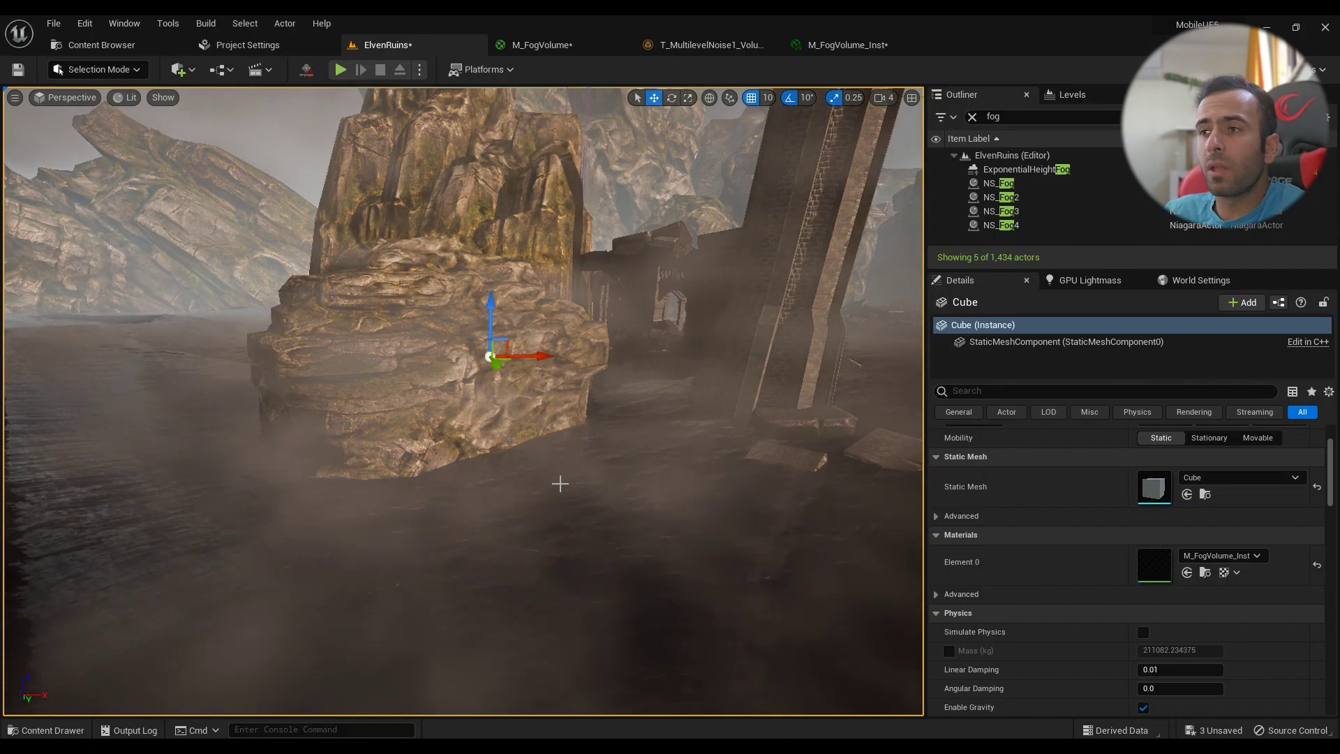
pyautogui.moveTo(568, 502); pyautogui.dragTo(566, 490, button='right')
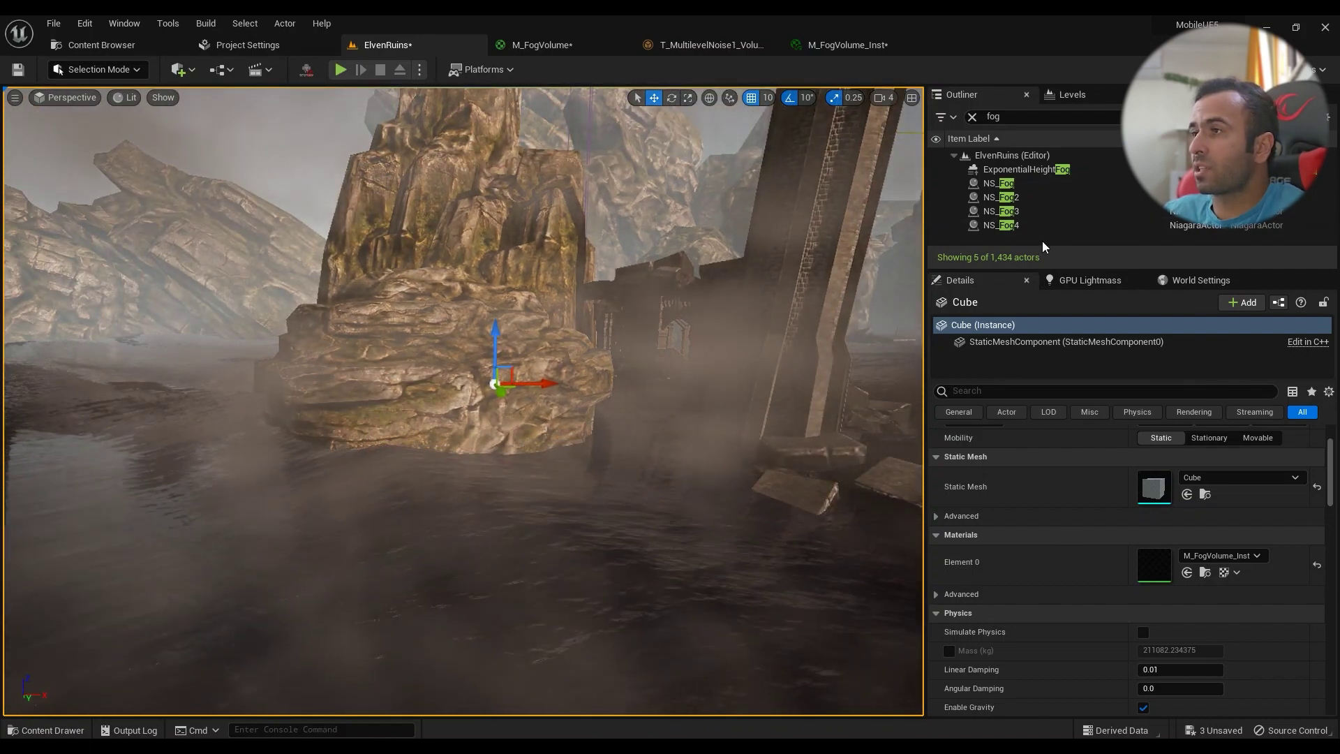
# Step: Set the volumetric fog View Distance of the ExponentialHeightFog actor to 4000
pyautogui.click(1021, 169)
pyautogui.scroll(-10, 1137, 547)
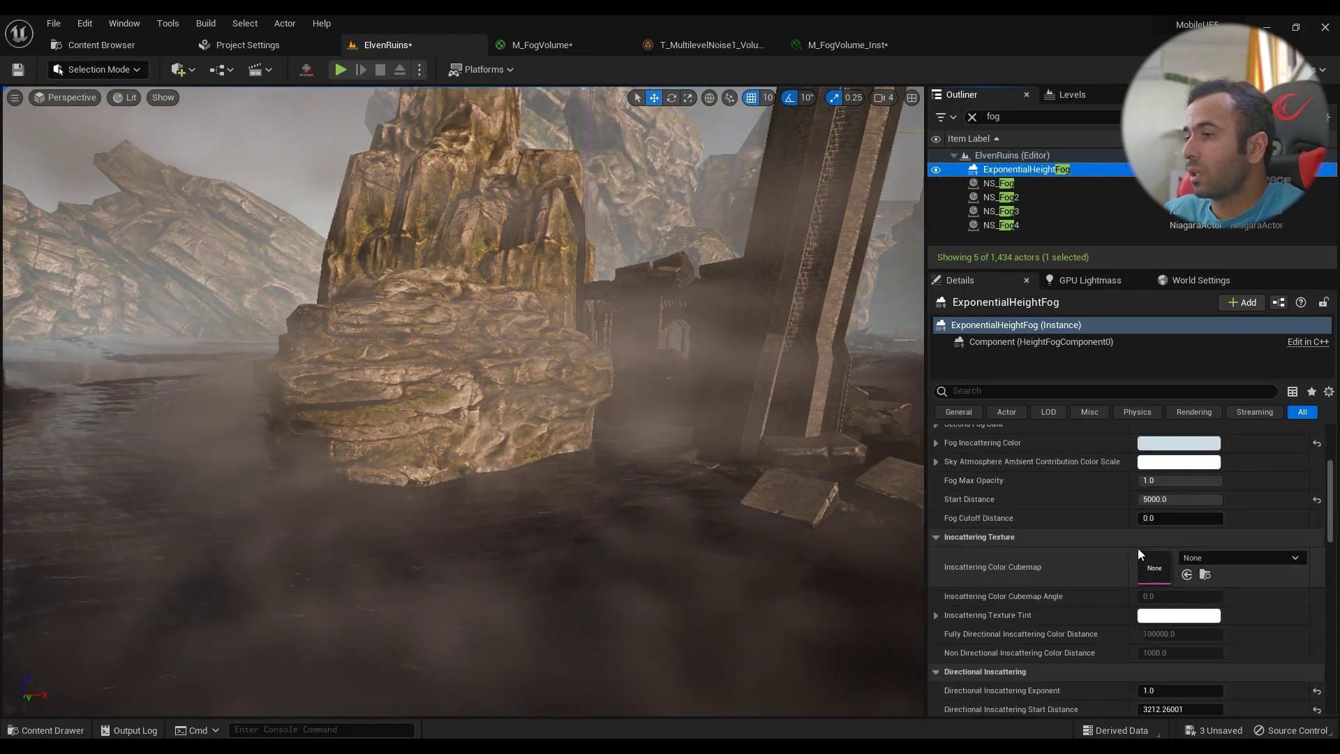
pyautogui.scroll(-3, 1024, 635)
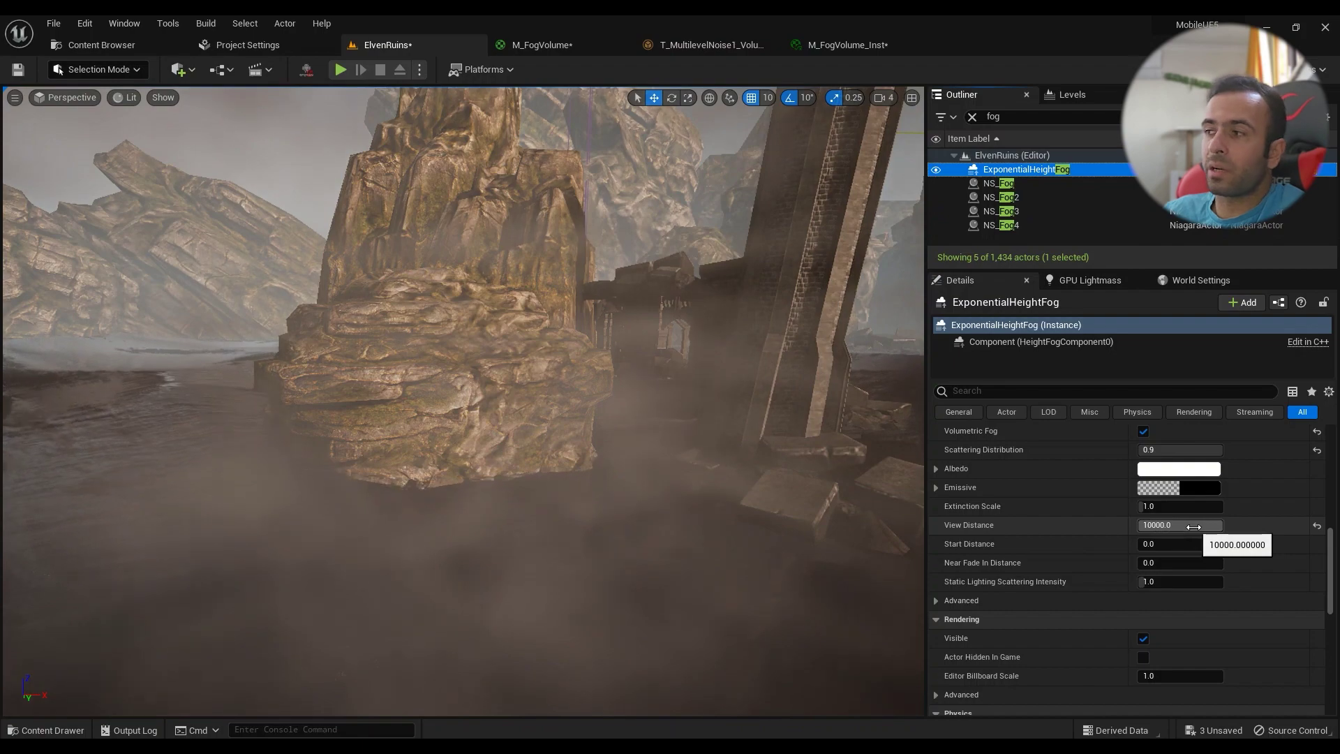
pyautogui.moveTo(638, 427); pyautogui.dragTo(596, 429, button='right')
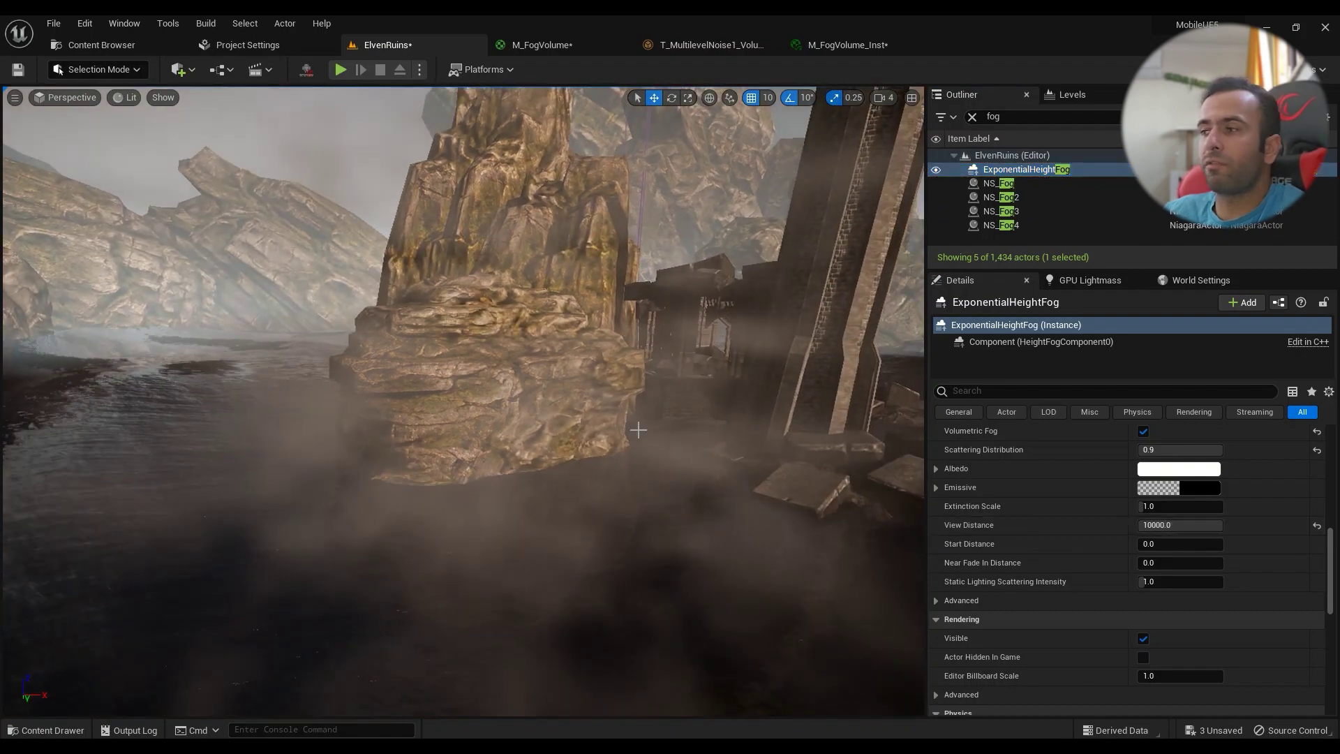
pyautogui.click(1164, 521)
pyautogui.write('400')
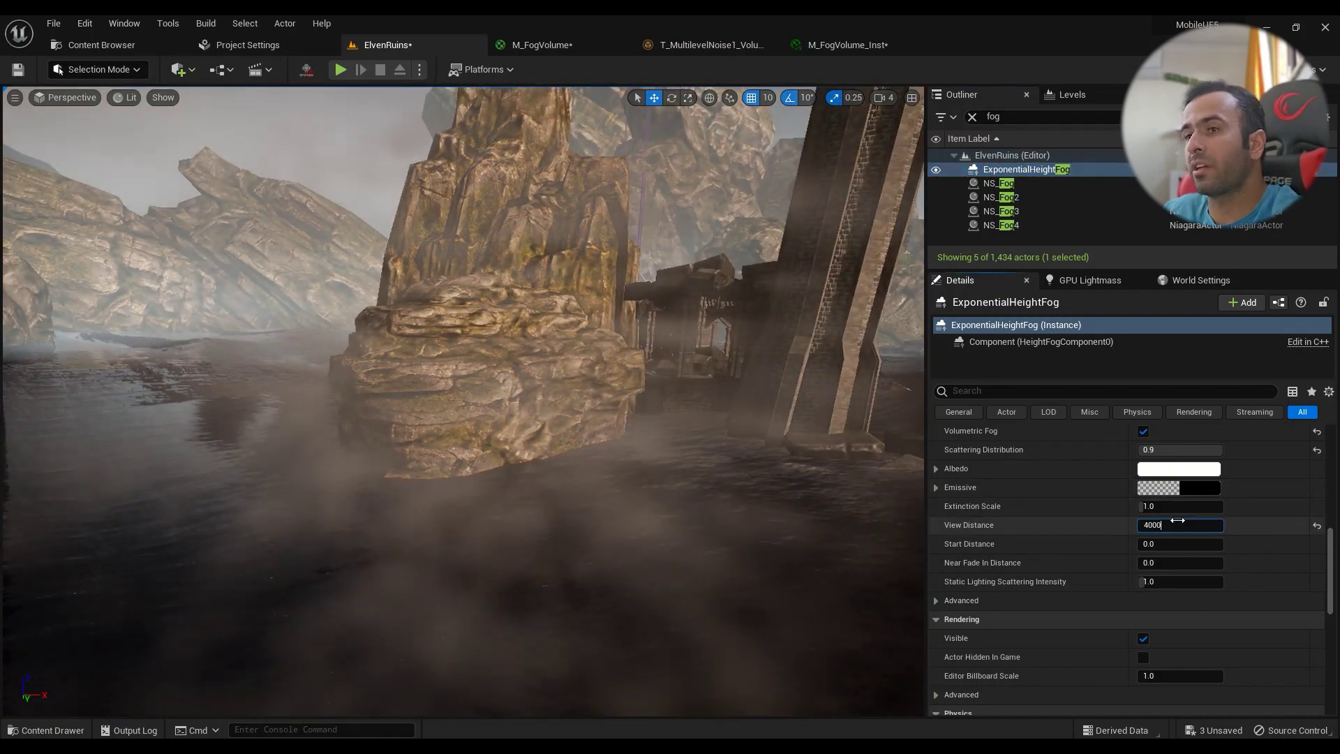
pyautogui.press('Return')
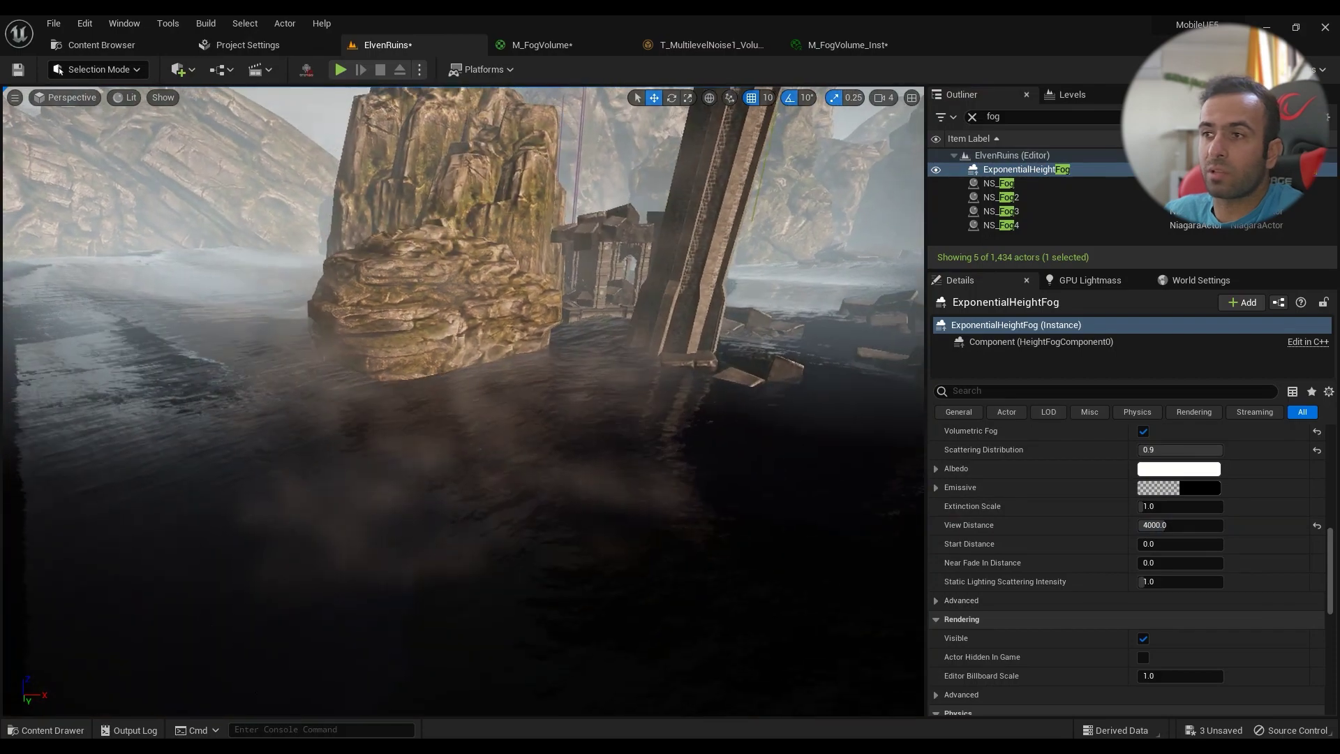
# Step: Examine how the fog appears from far away and close up around the rock and the leaning pillar
pyautogui.press('s')
pyautogui.moveTo(463, 401); pyautogui.dragTo(473, 357, button='right')
pyautogui.press('w')
pyautogui.press('s')
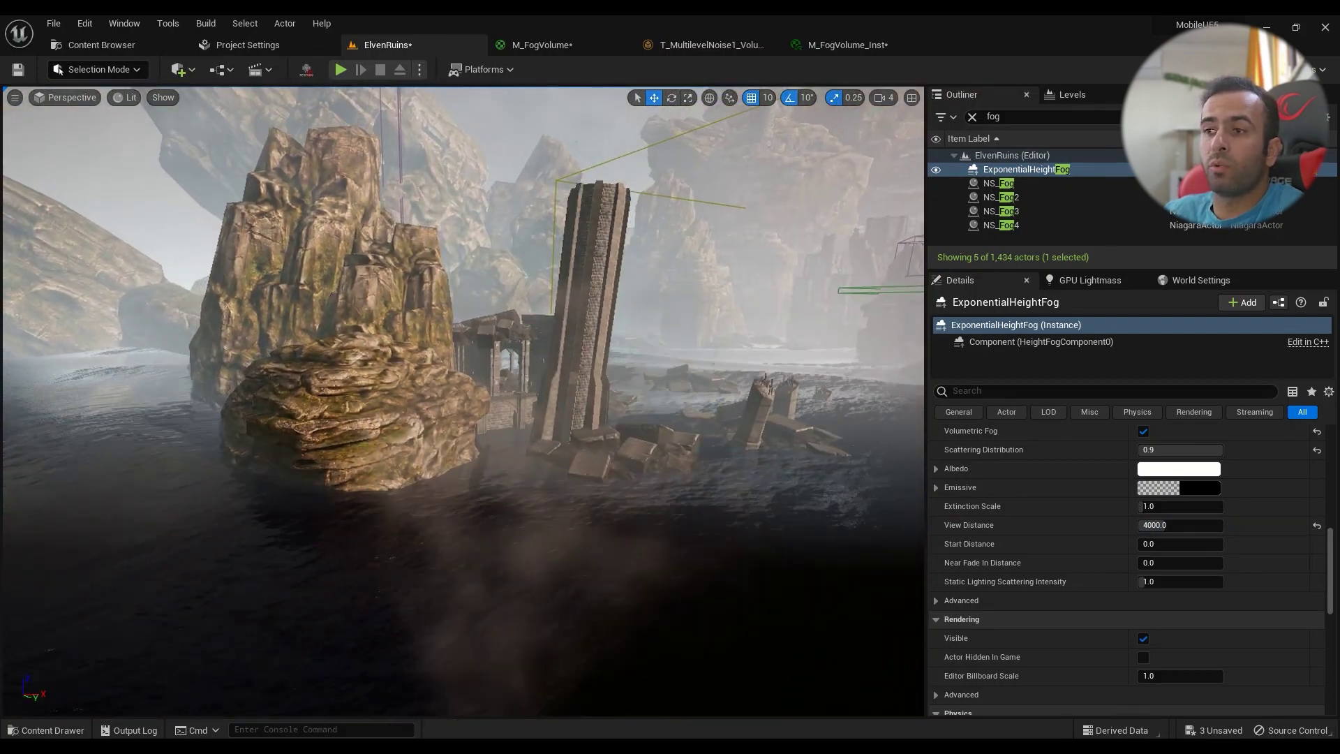
pyautogui.moveTo(637, 99); pyautogui.dragTo(662, 439, button='right')
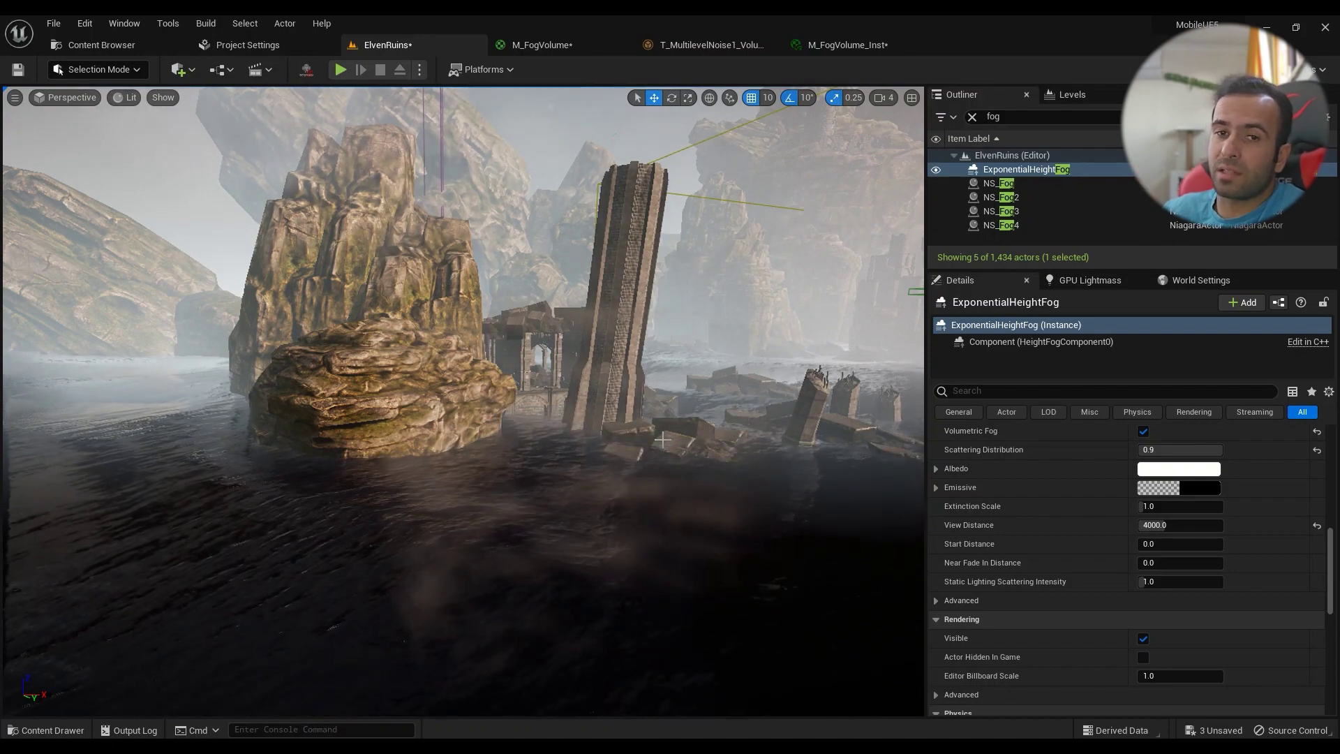
pyautogui.press('w')
pyautogui.moveTo(663, 440); pyautogui.dragTo(580, 433, button='right')
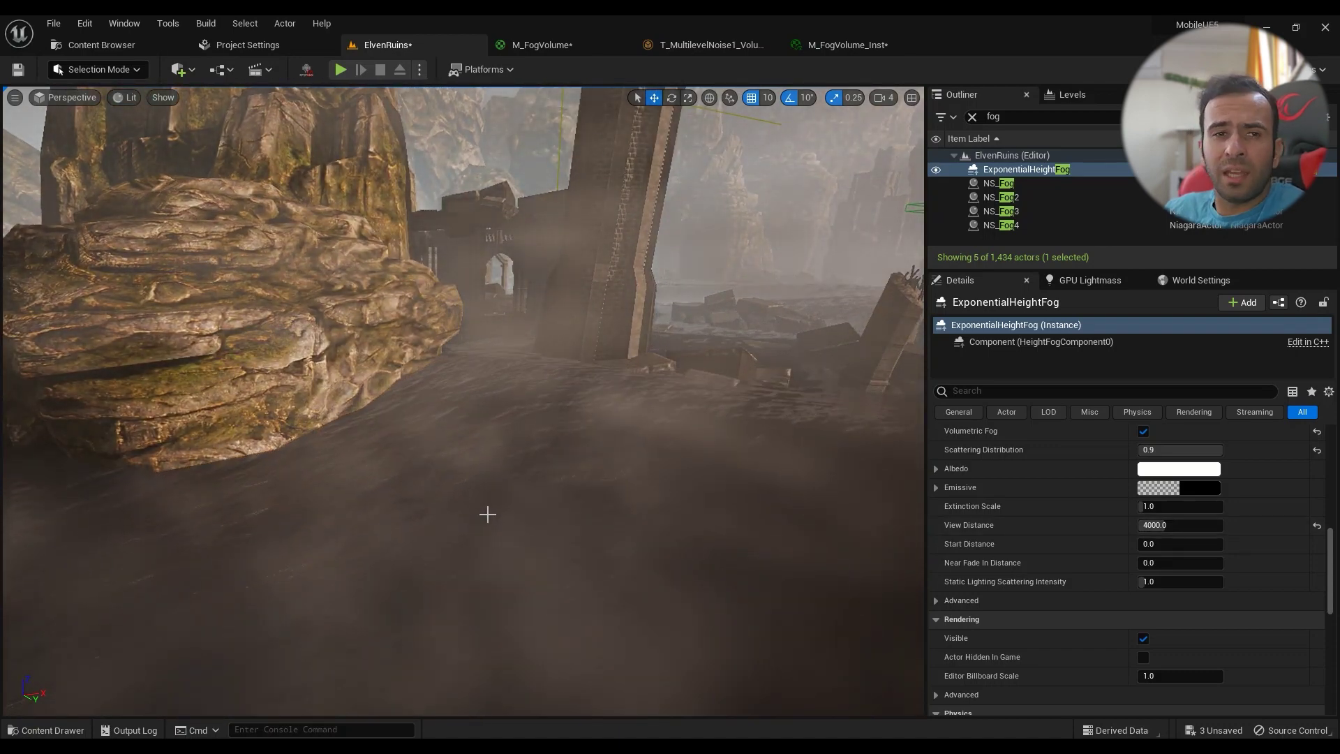
# Step: Look up the r.VolumetricFog.Grid console variables and choose the r.VolumetricFog.GridPixelSize suggestion without running it
pyautogui.click(276, 729)
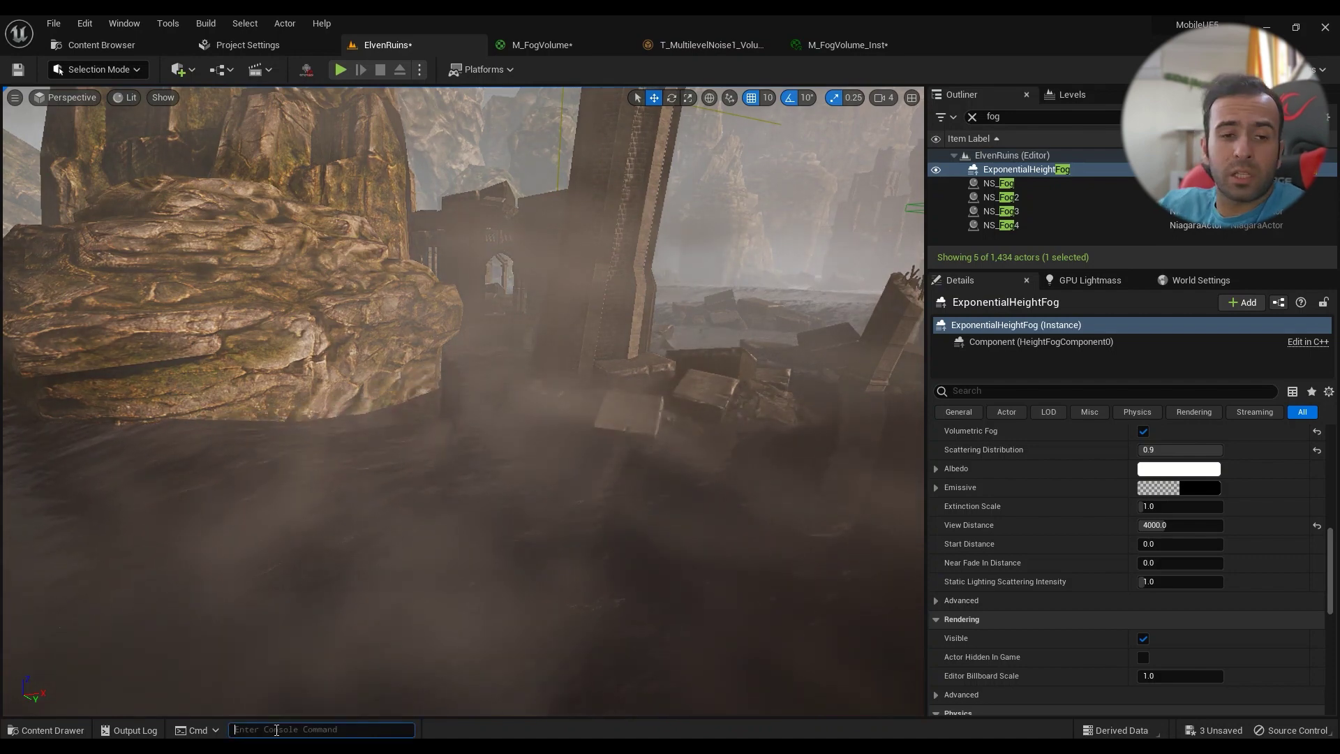
pyautogui.write('r.')
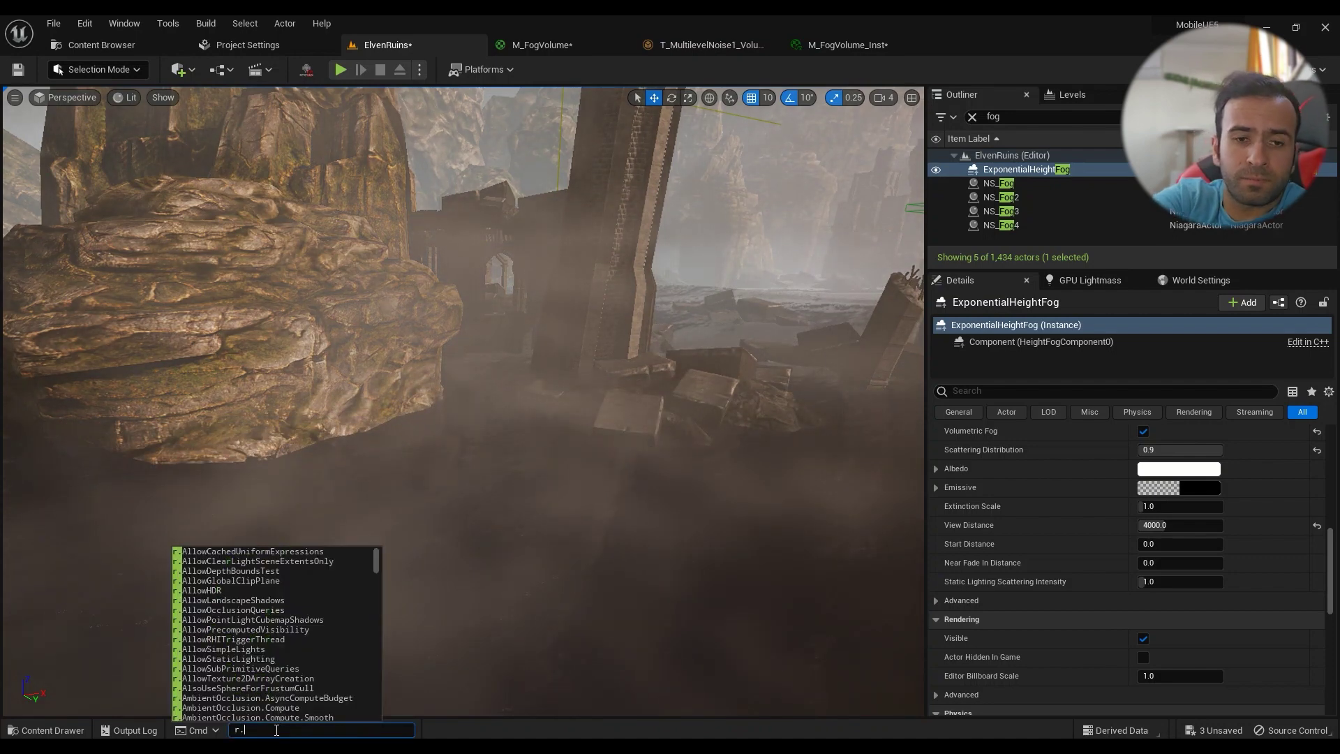
pyautogui.write('volume')
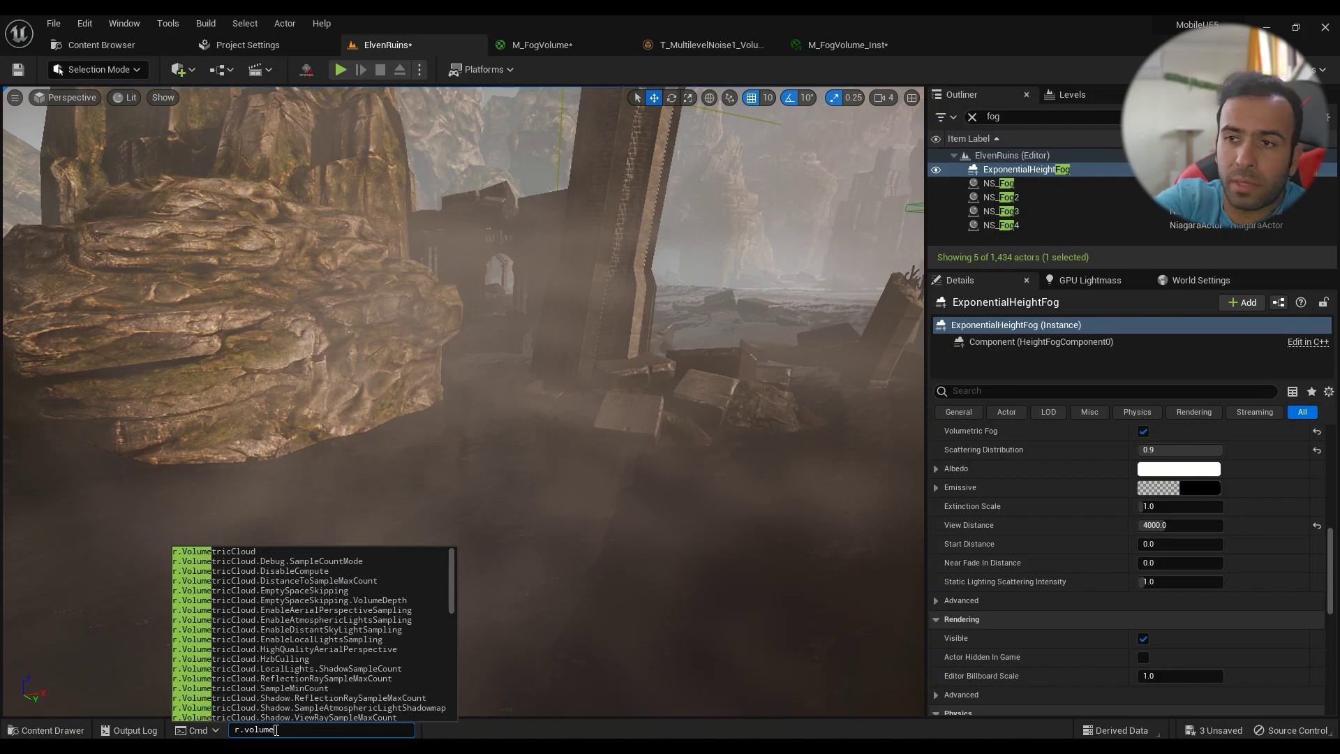
pyautogui.write('tric')
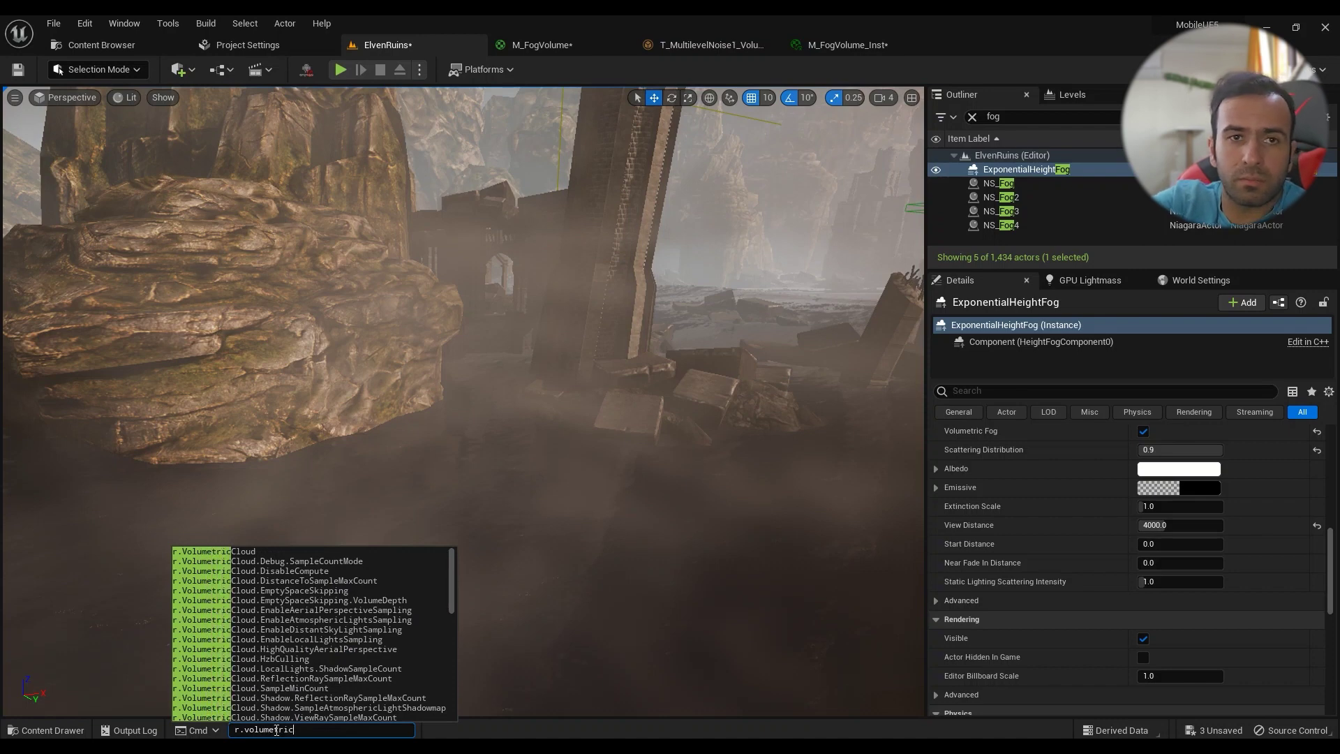
pyautogui.write('fog')
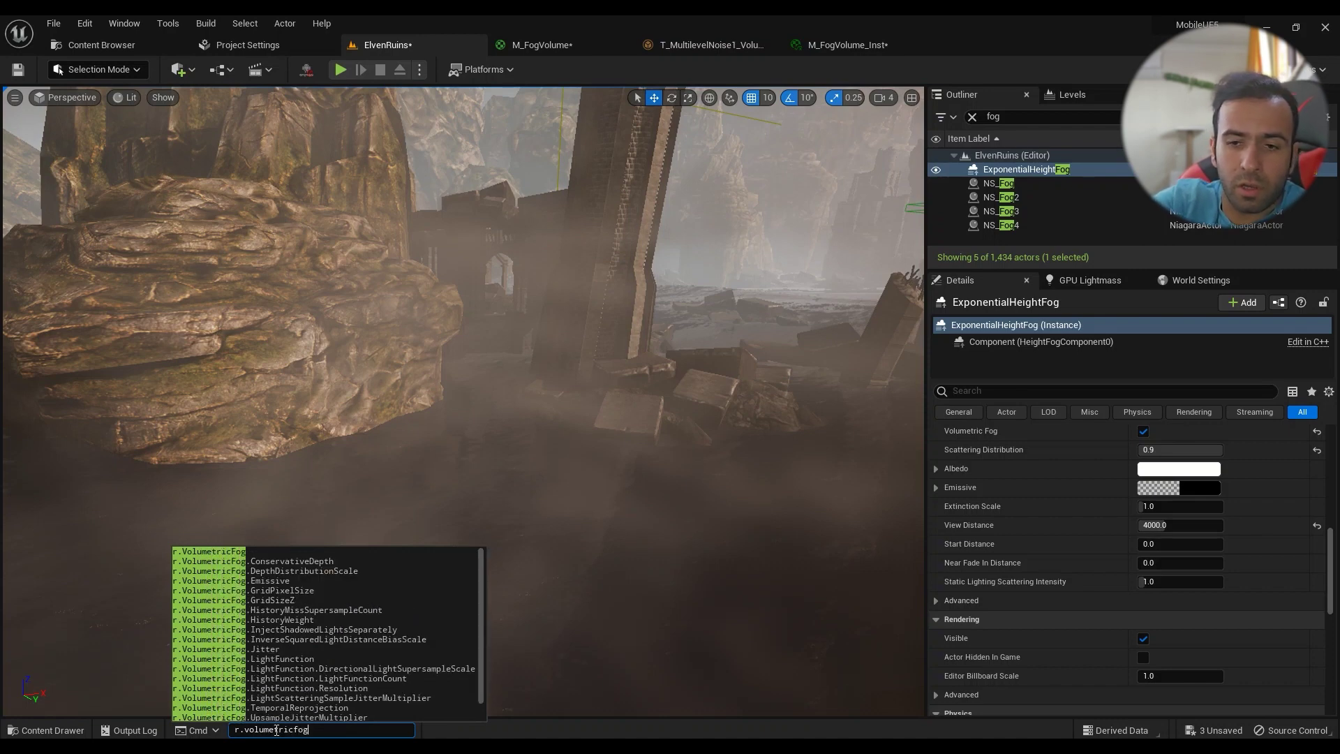
pyautogui.write('.g')
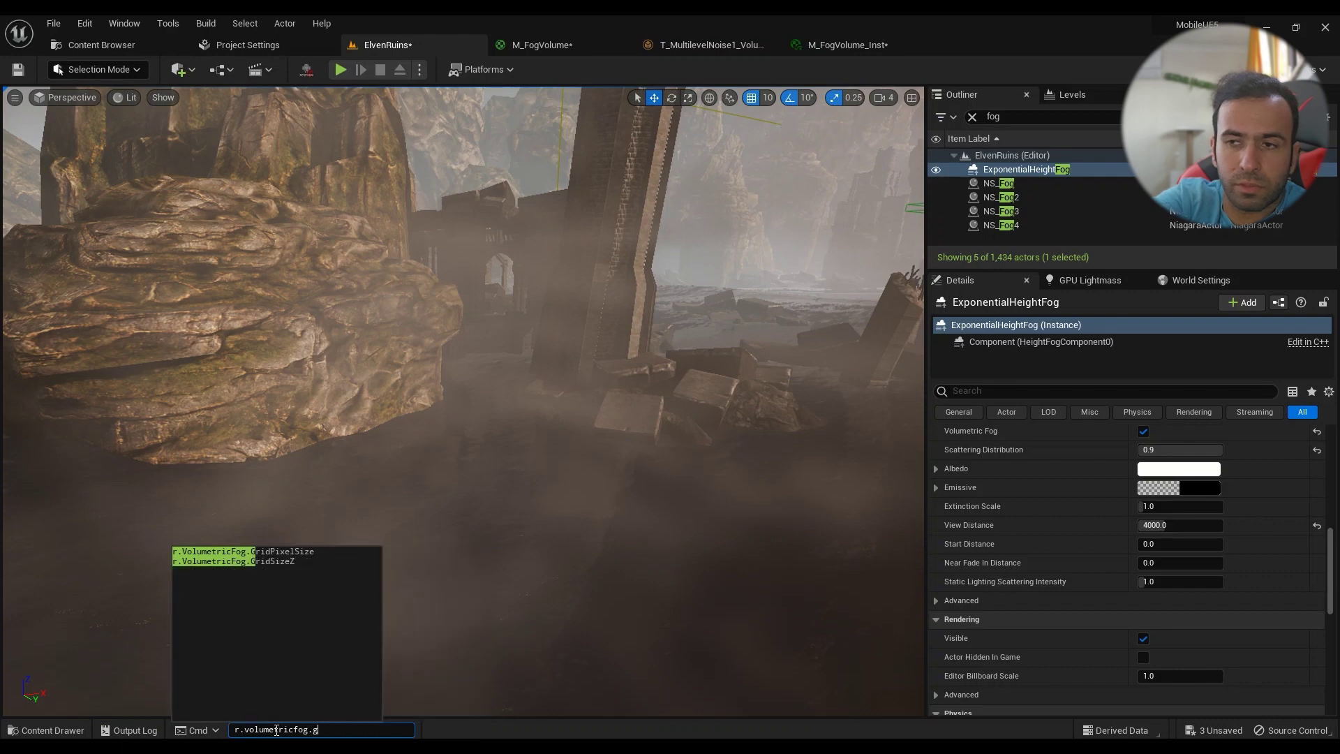
pyautogui.write('rid')
pyautogui.press('Down')
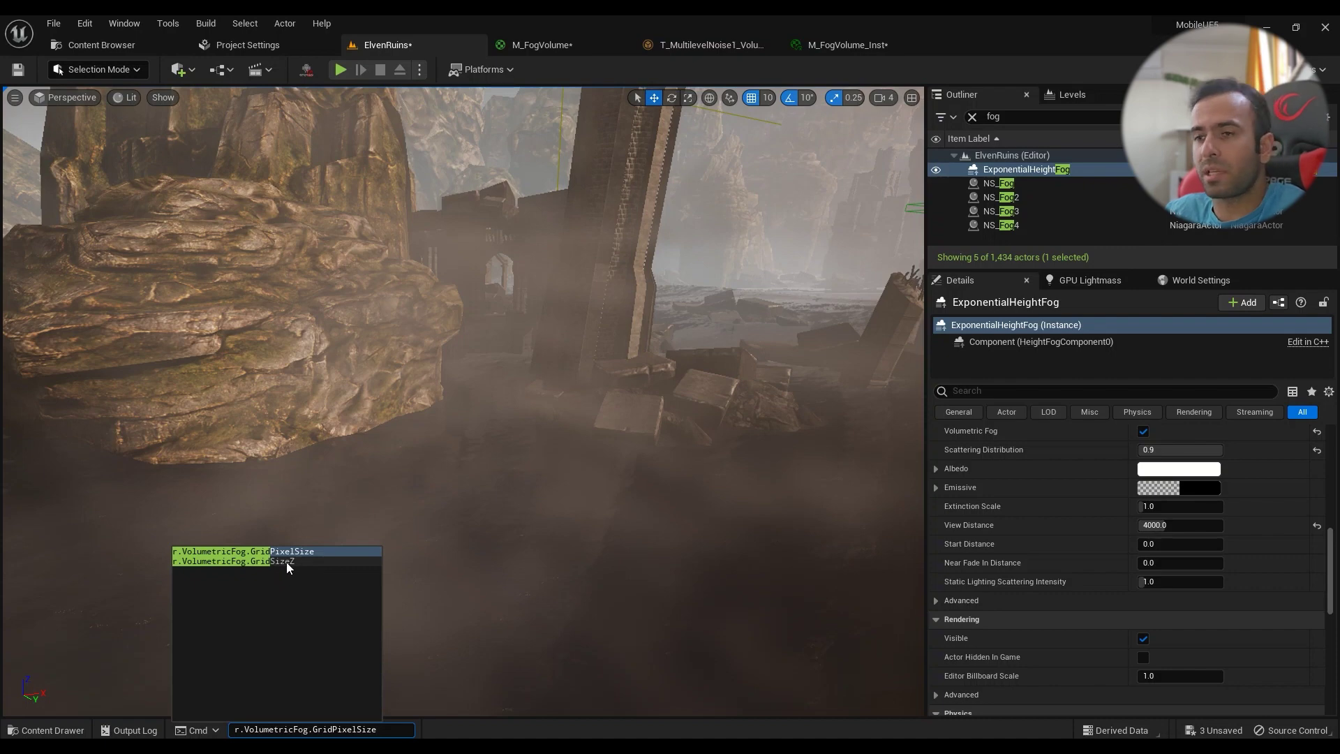
pyautogui.rightClick(422, 519)
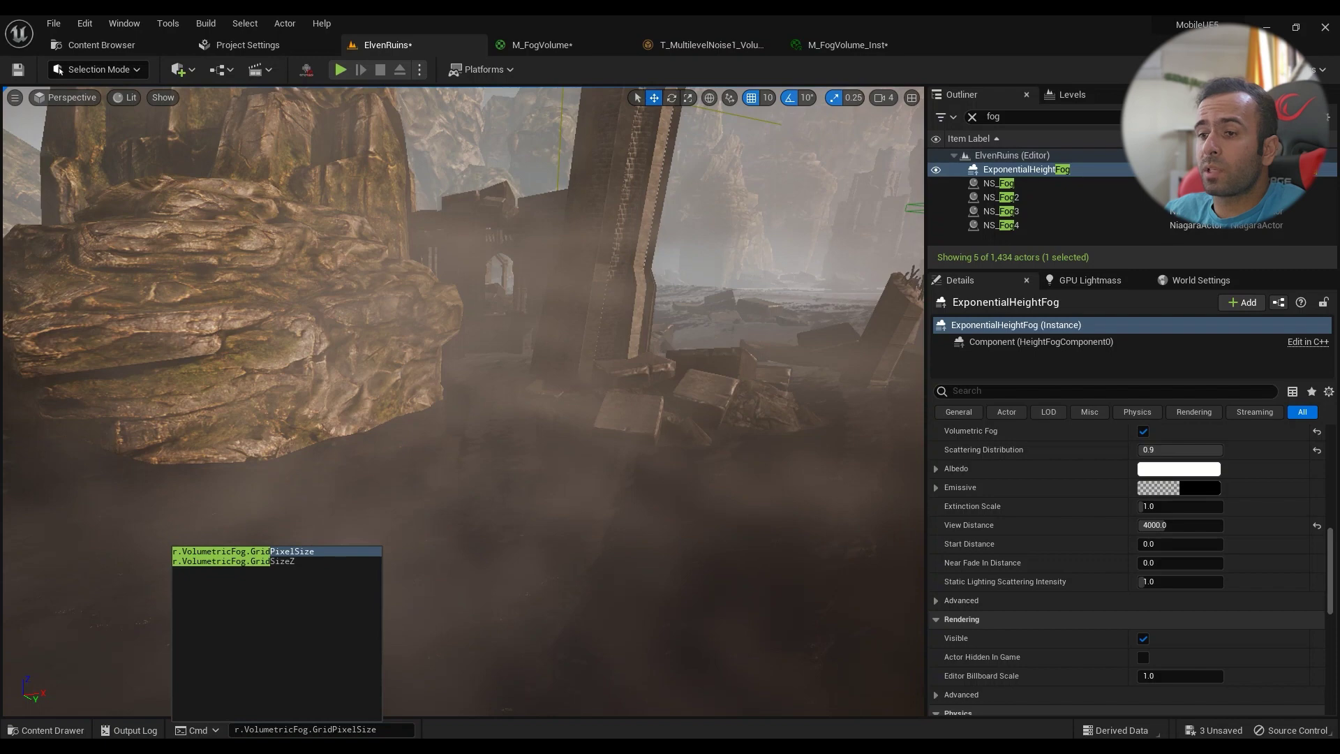
# Step: Erase the r.VolumetricFog.GridPixelSize text from the console command entry
pyautogui.press('BackSpace')
pyautogui.press('BackSpace')
pyautogui.press('BackSpace')
pyautogui.press('BackSpace')
pyautogui.press('BackSpace')
pyautogui.press('BackSpace')
pyautogui.press('BackSpace')
pyautogui.press('BackSpace')
pyautogui.press('BackSpace')
pyautogui.press('BackSpace')
pyautogui.press('BackSpace')
pyautogui.press('BackSpace')
pyautogui.press('BackSpace')
pyautogui.press('BackSpace')
pyautogui.press('BackSpace')
pyautogui.press('BackSpace')
pyautogui.press('BackSpace')
pyautogui.press('BackSpace')
pyautogui.press('BackSpace')
pyautogui.press('BackSpace')
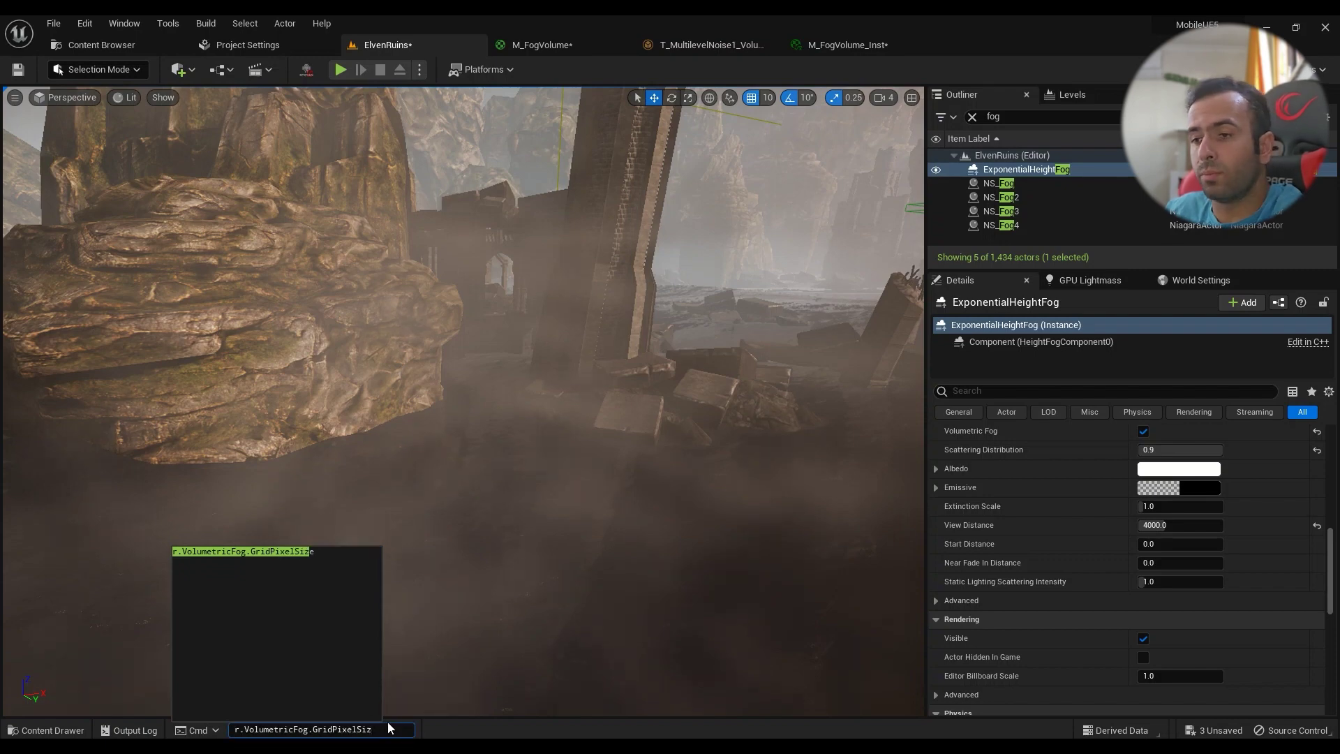